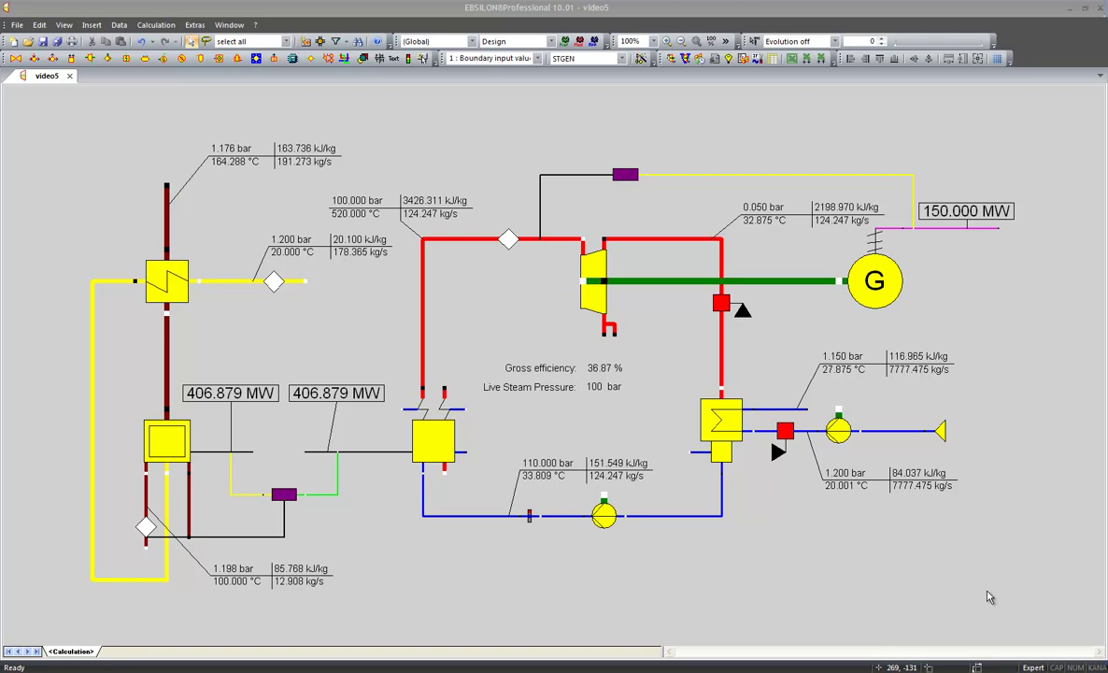
Run the calculation of the power plant model in the Design profile and take over the nominal values.
click(670, 59)
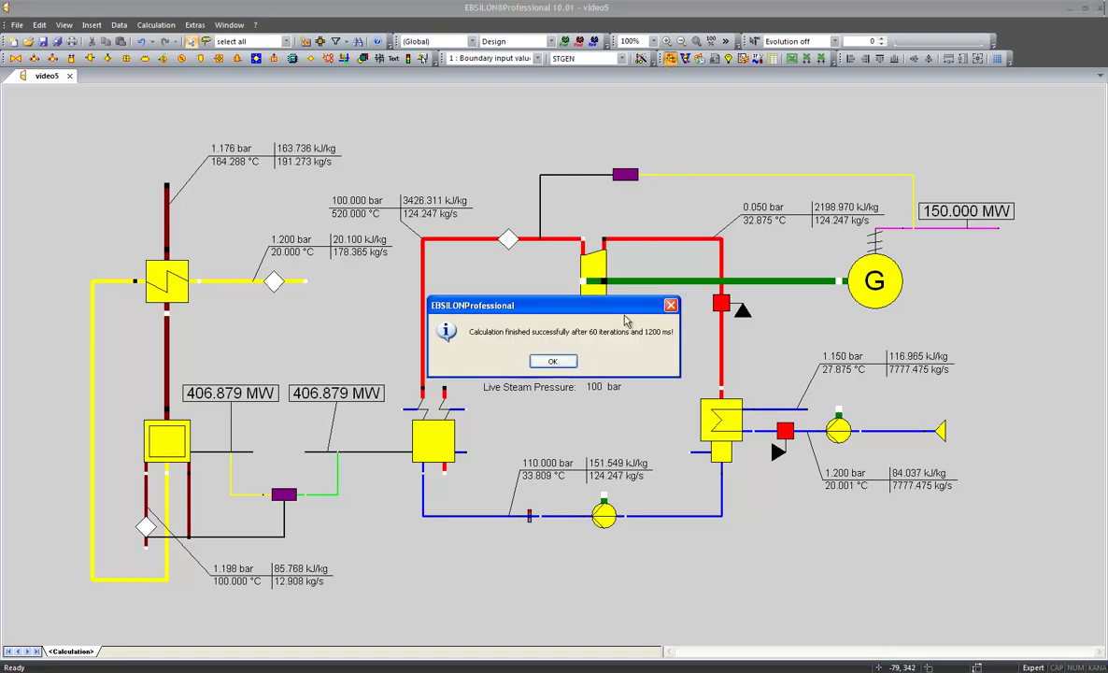
click(553, 362)
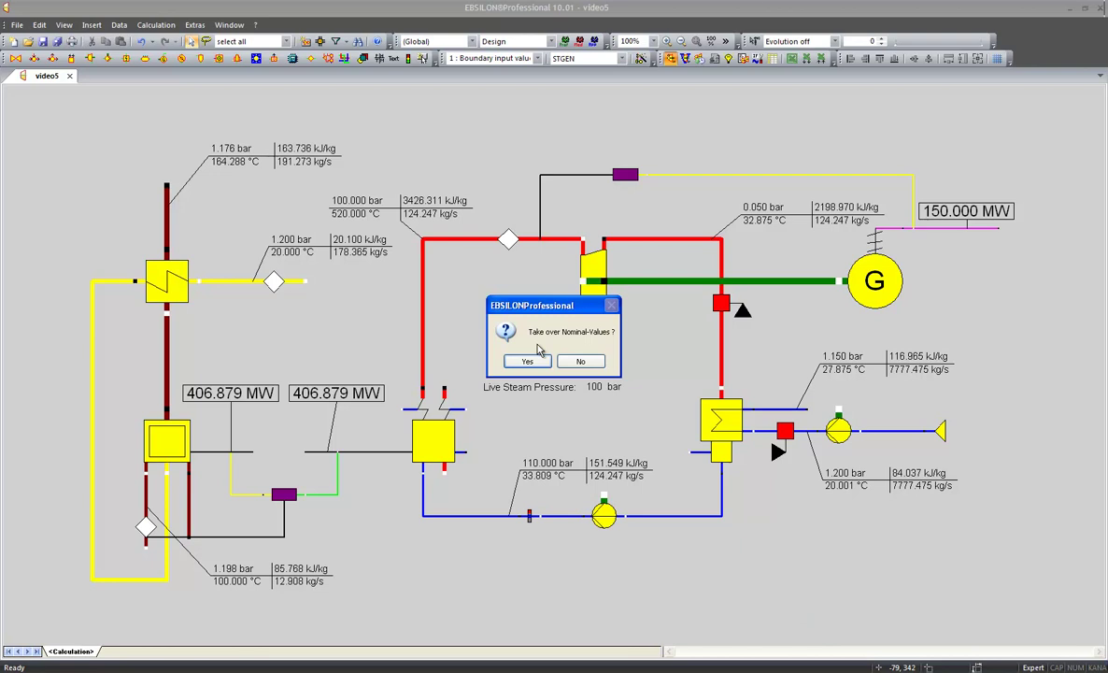
click(530, 362)
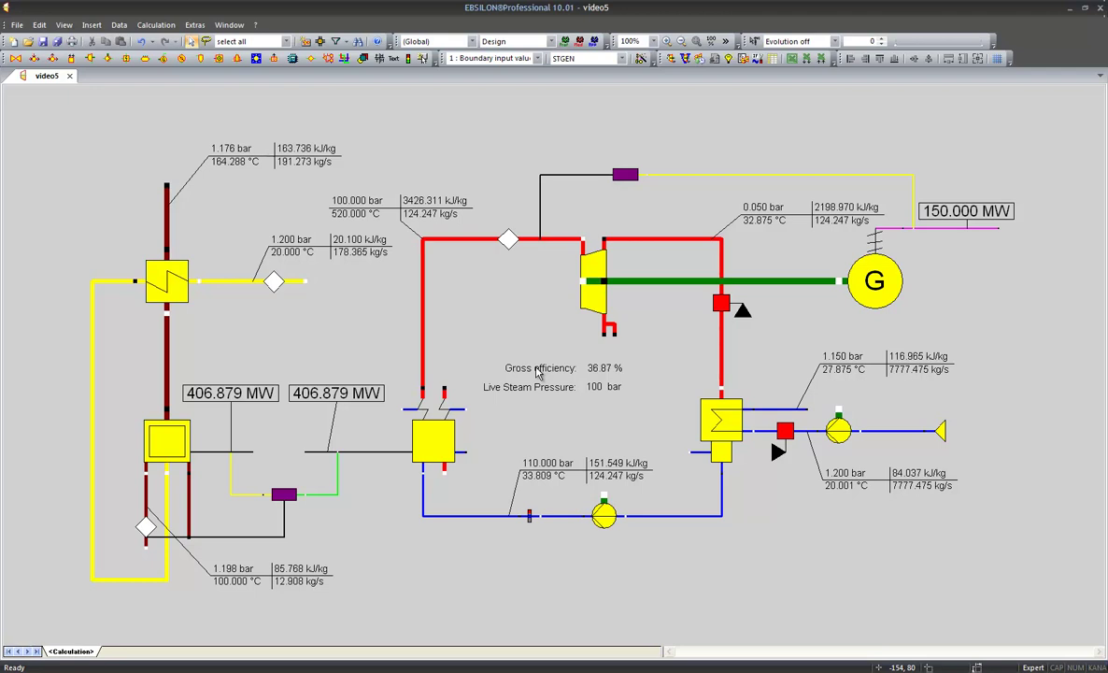
Examine the steam turbine's specification values in the Design profile, including its isentropic efficiency and nominal reference values.
double_click(592, 308)
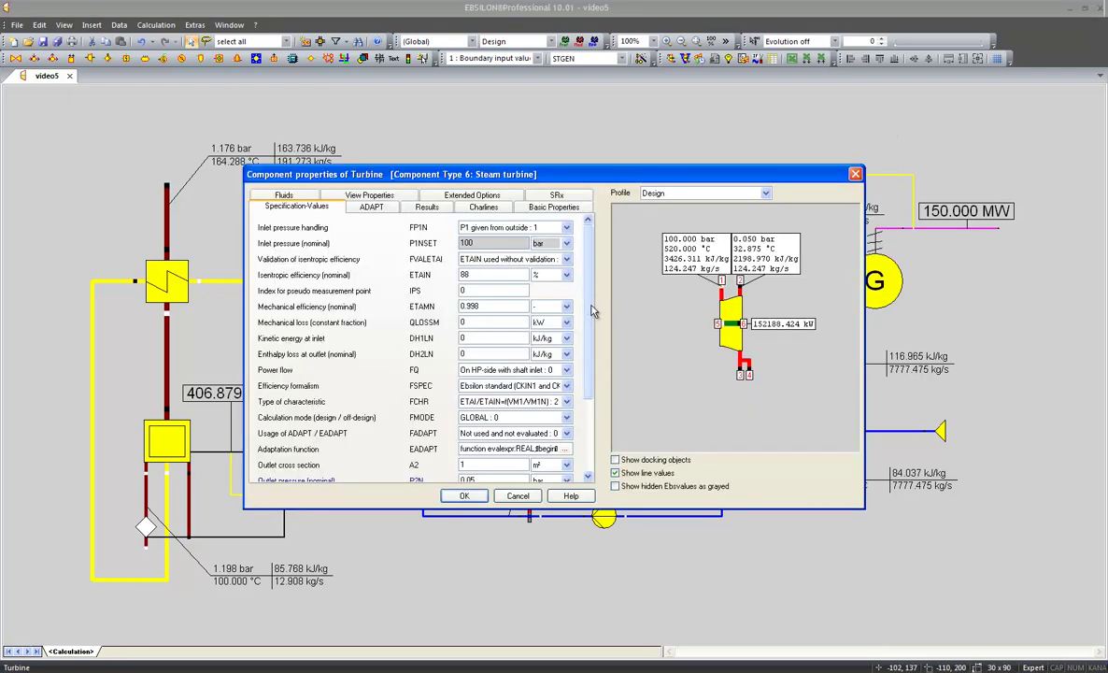
scroll(592, 308, down, 3)
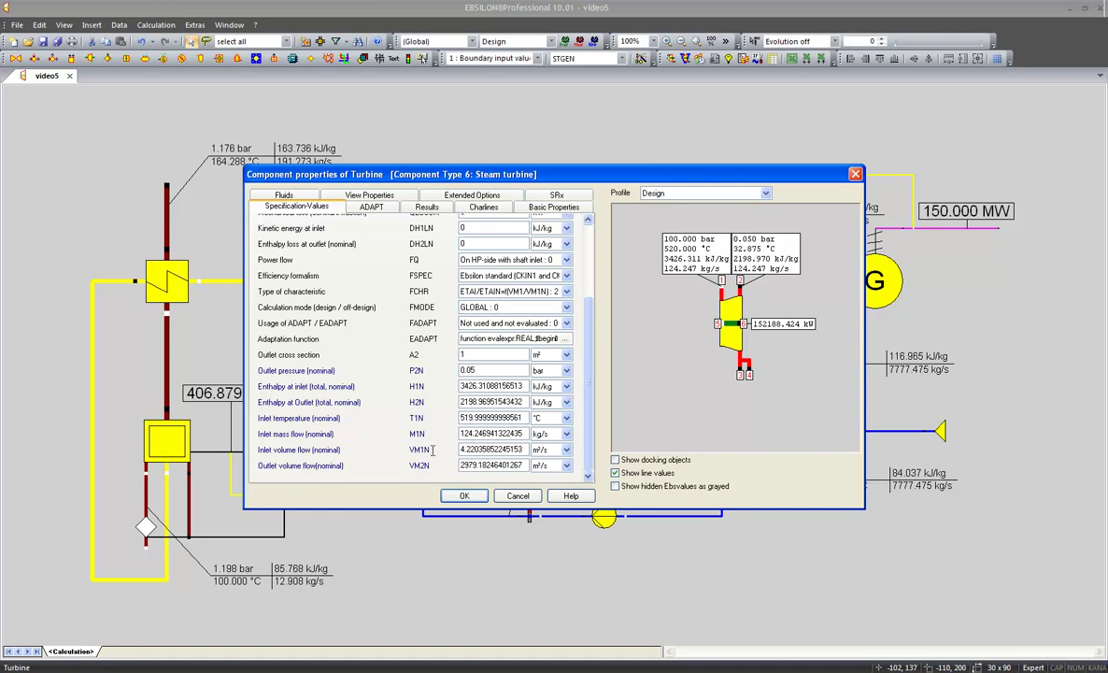
drag(592, 423, 596, 349)
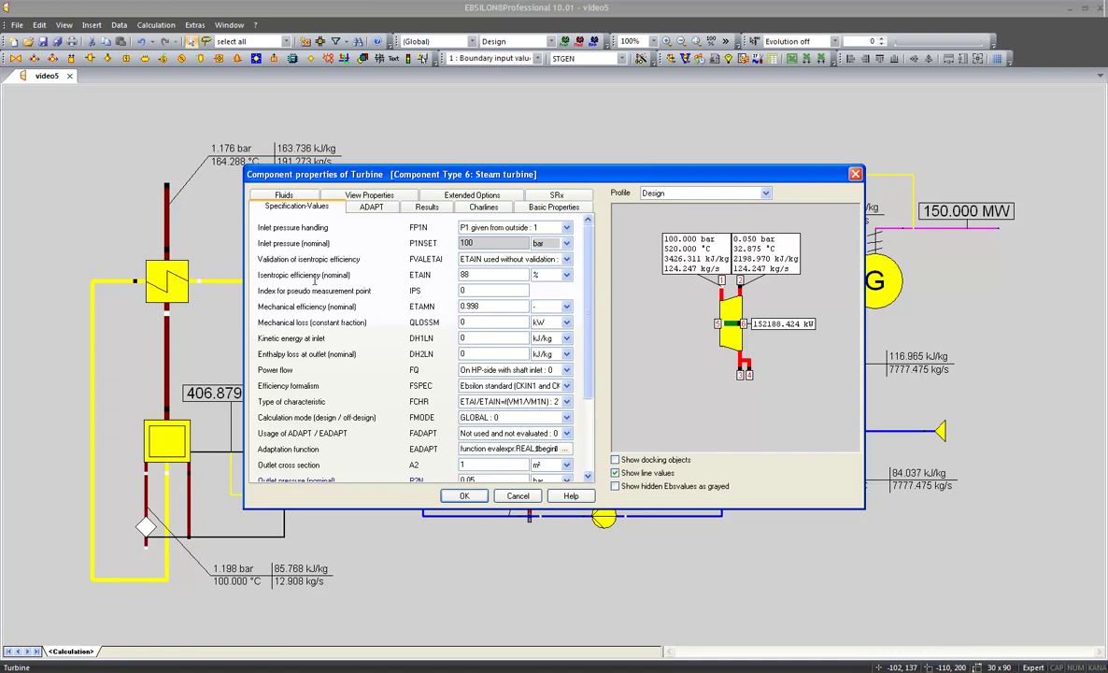
double_click(474, 274)
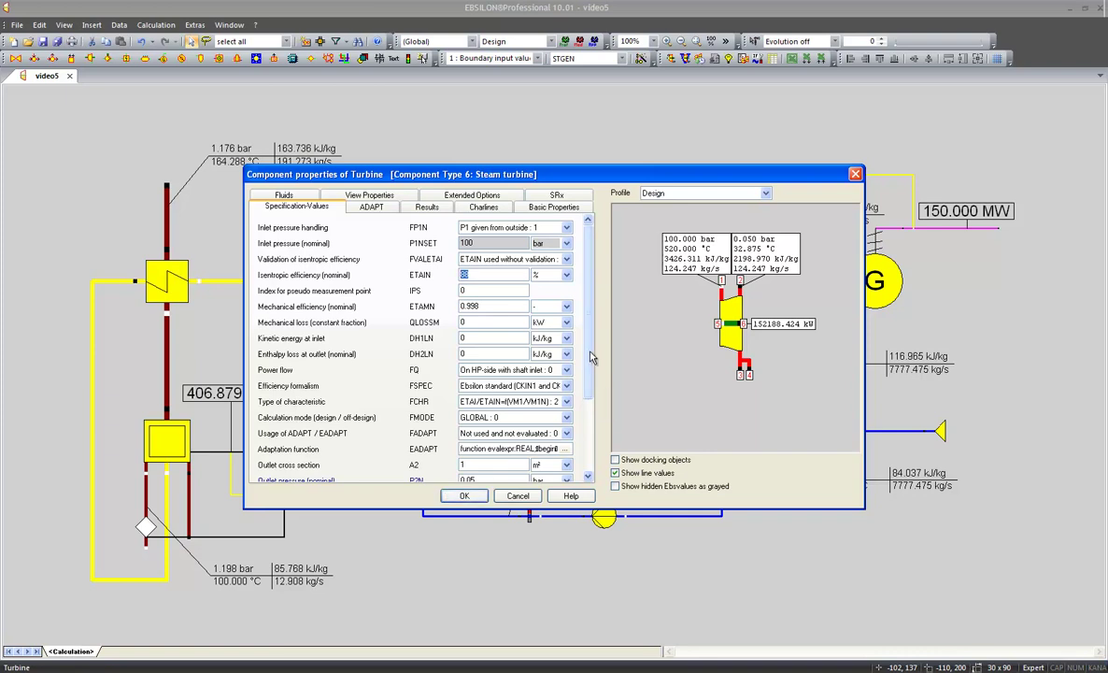
scroll(555, 342, down, 3)
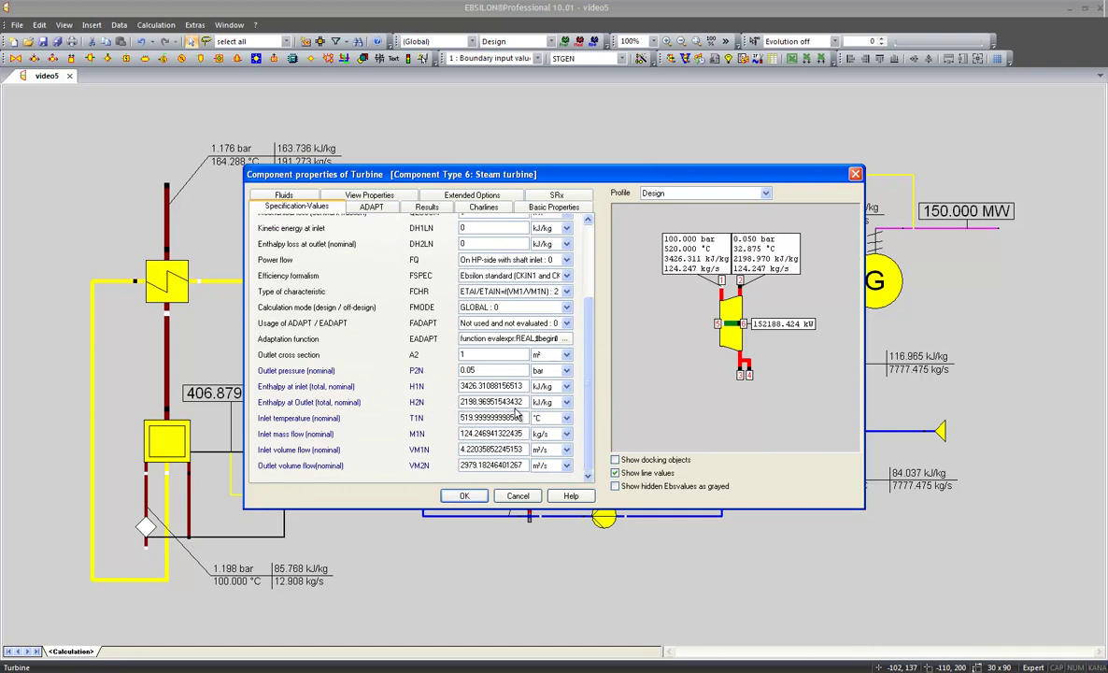
click(465, 496)
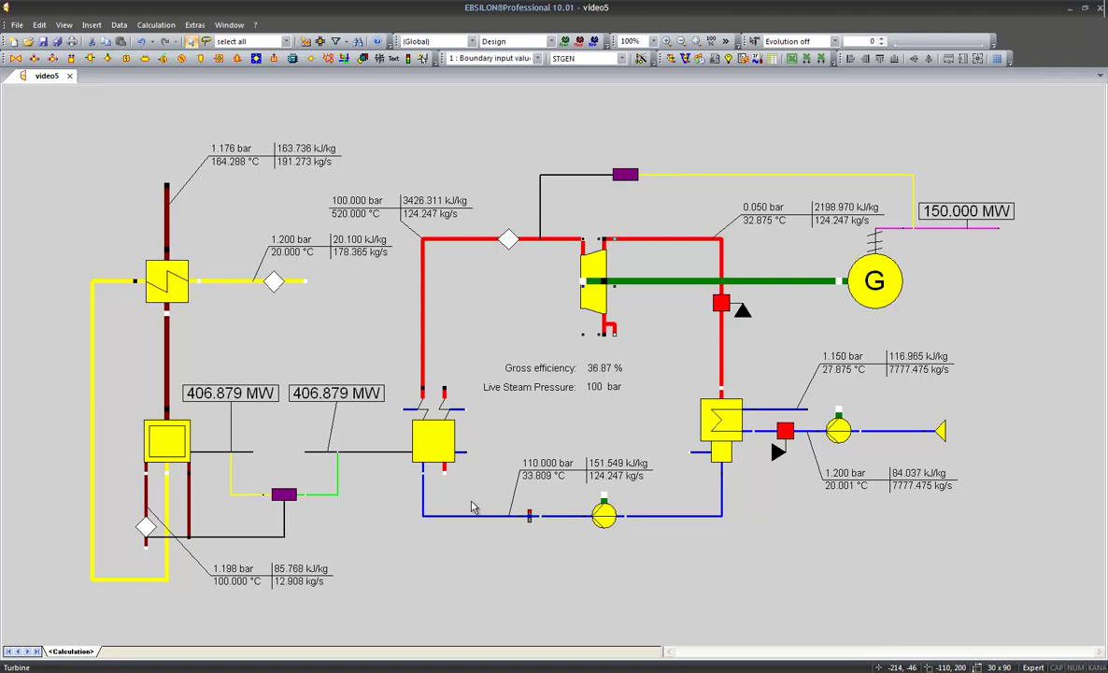
Examine the condenser's specification values in the Design profile, including its design settings and nominal reference values.
double_click(731, 419)
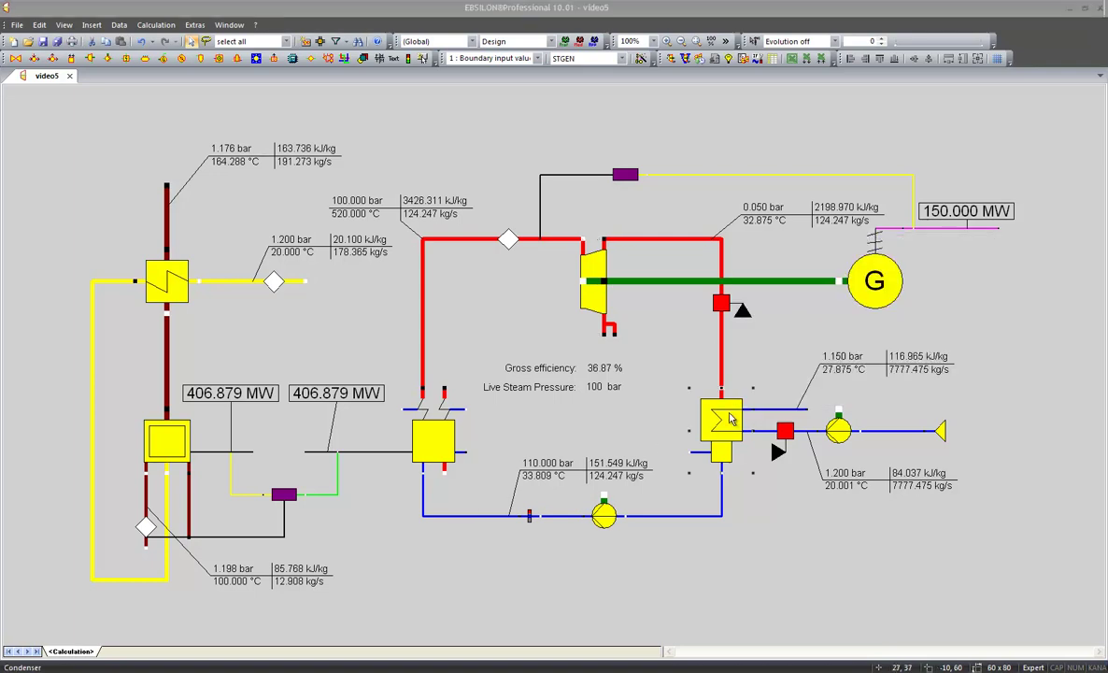
drag(588, 338, 588, 440)
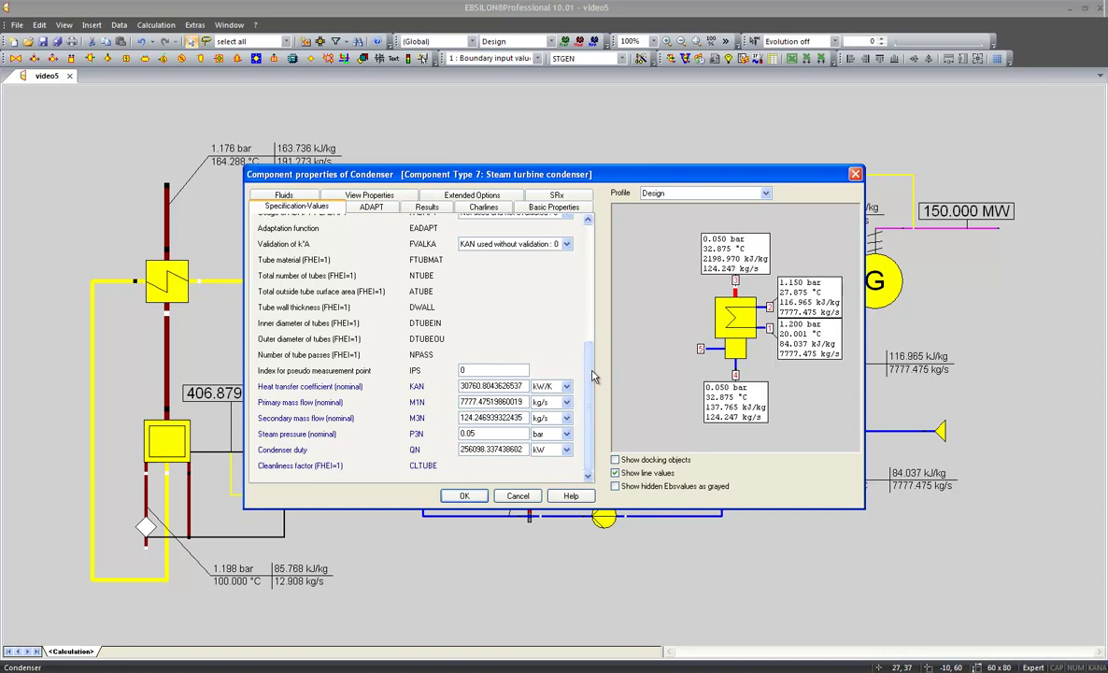
drag(588, 372, 550, 235)
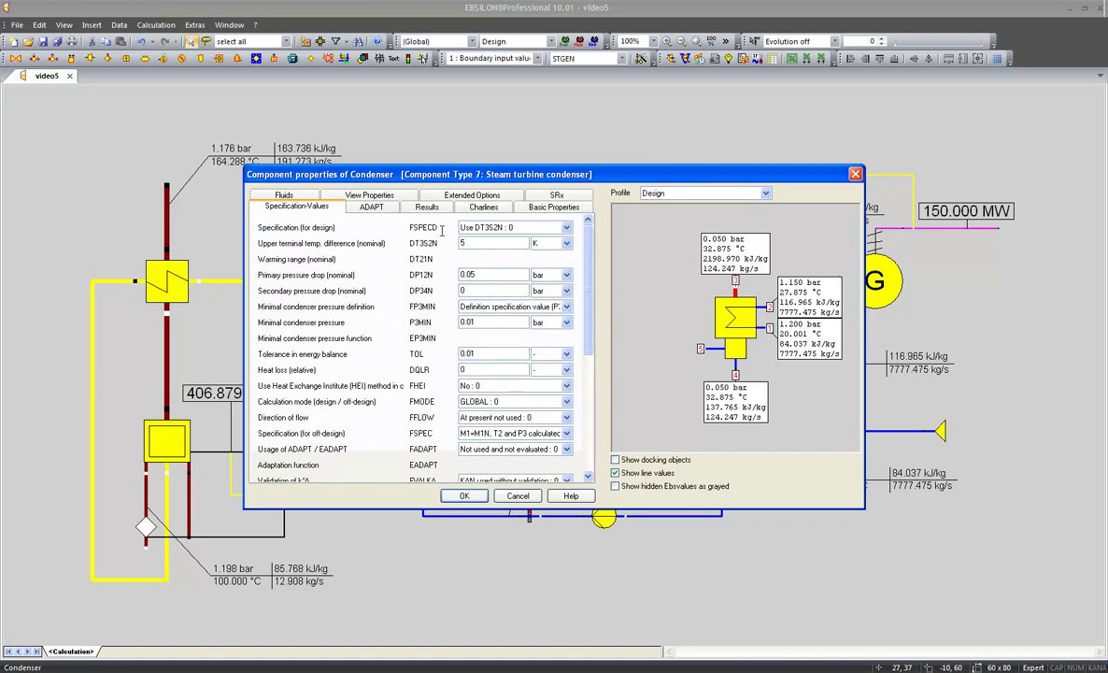
click(461, 496)
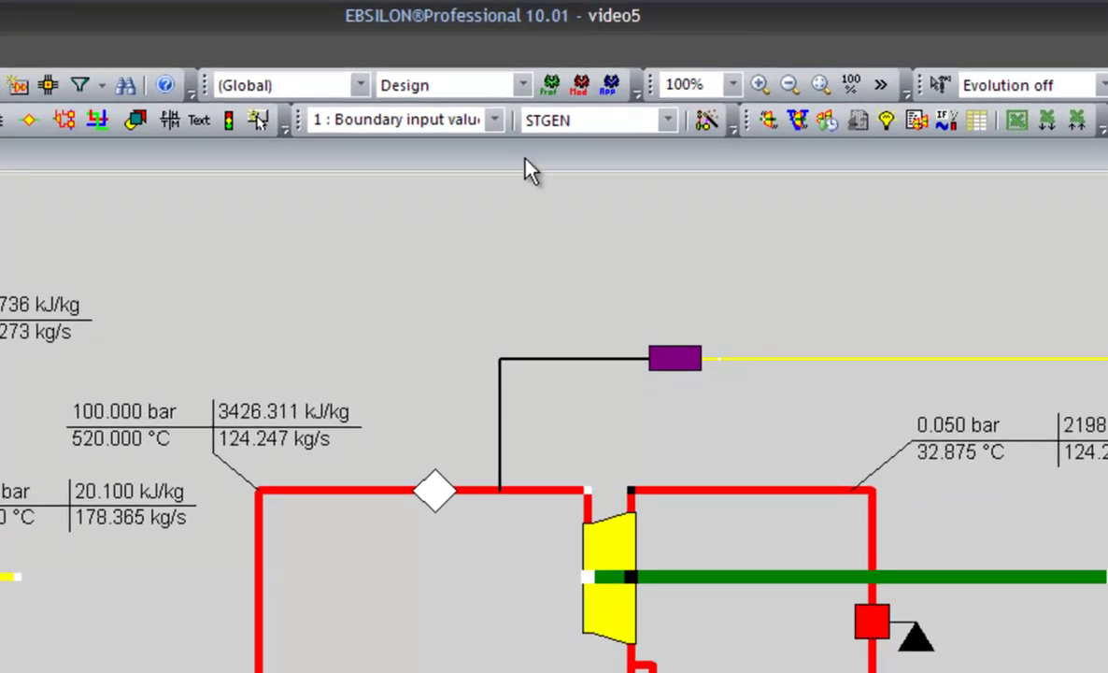
Create two new subprofiles under the Design profile.
click(553, 86)
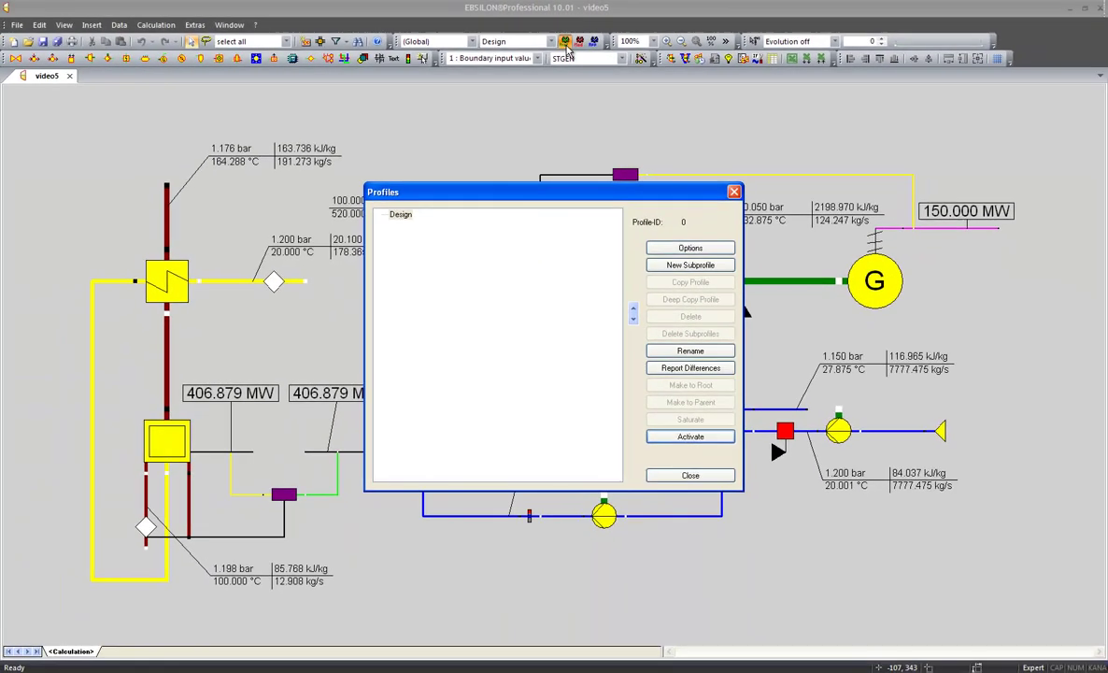
click(659, 266)
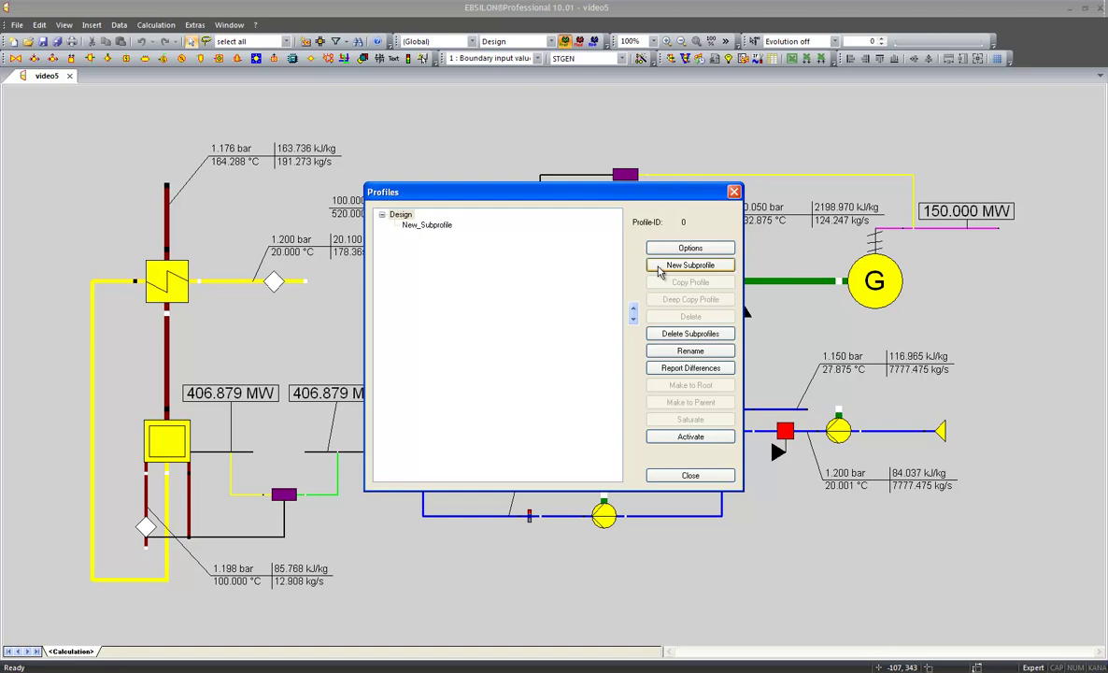
click(659, 267)
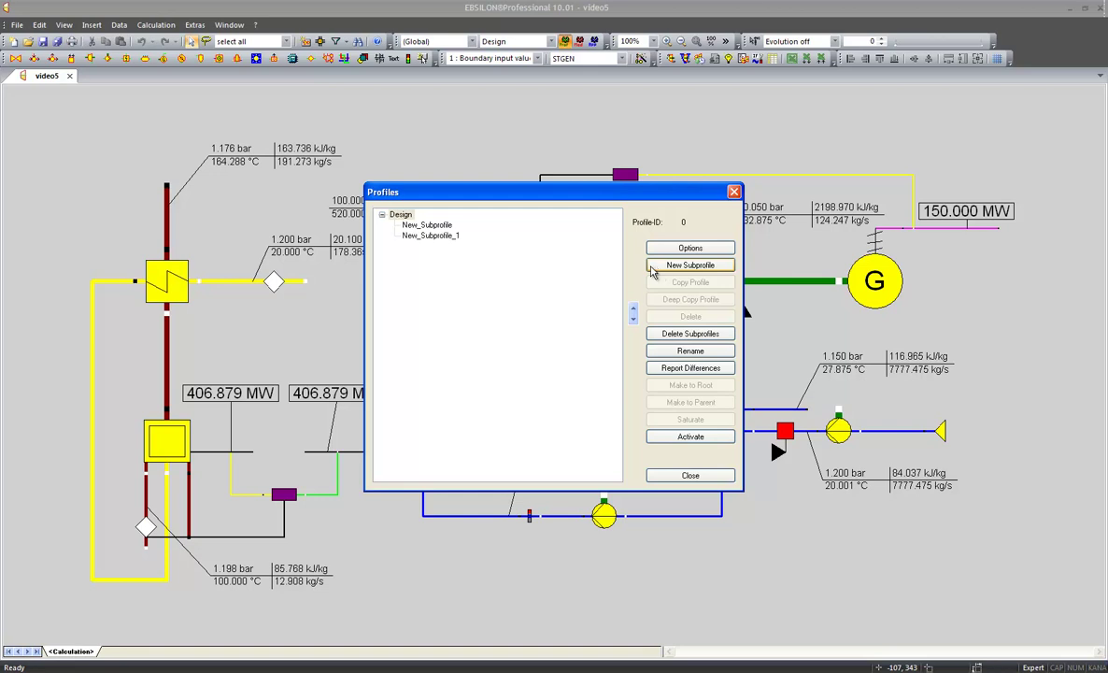
Rename the first new subprofile to OD_100L.
click(428, 225)
click(662, 352)
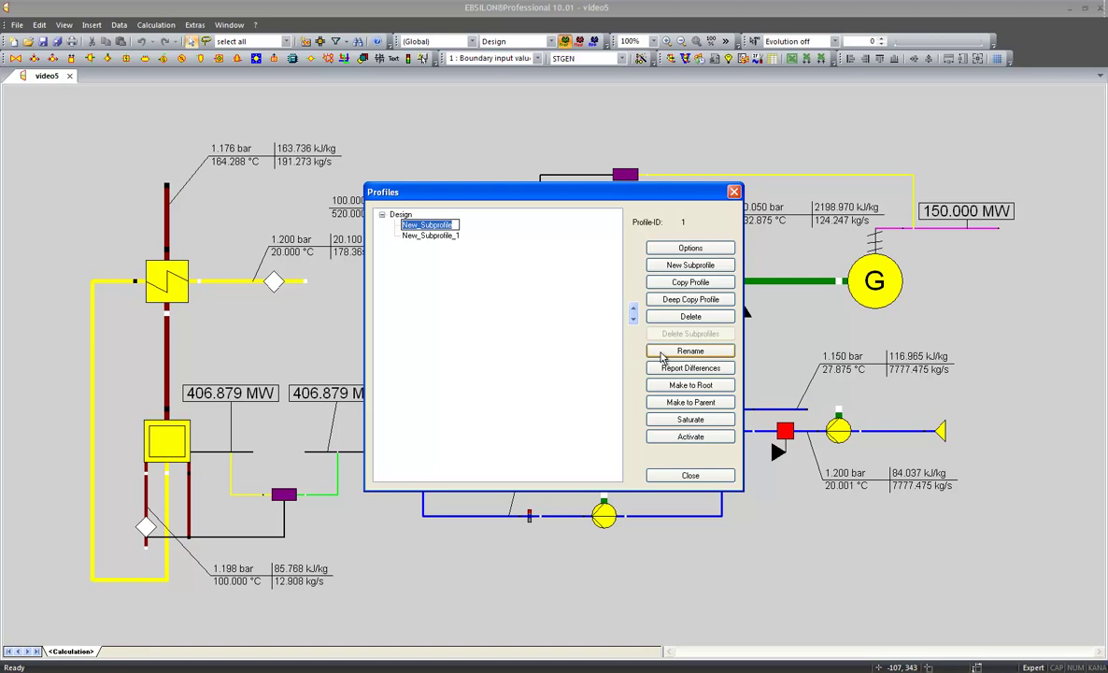
text(0)
text(100)
text(L)
Rename the second new subprofile to OD_80L and activate the OD_100L profile.
click(439, 237)
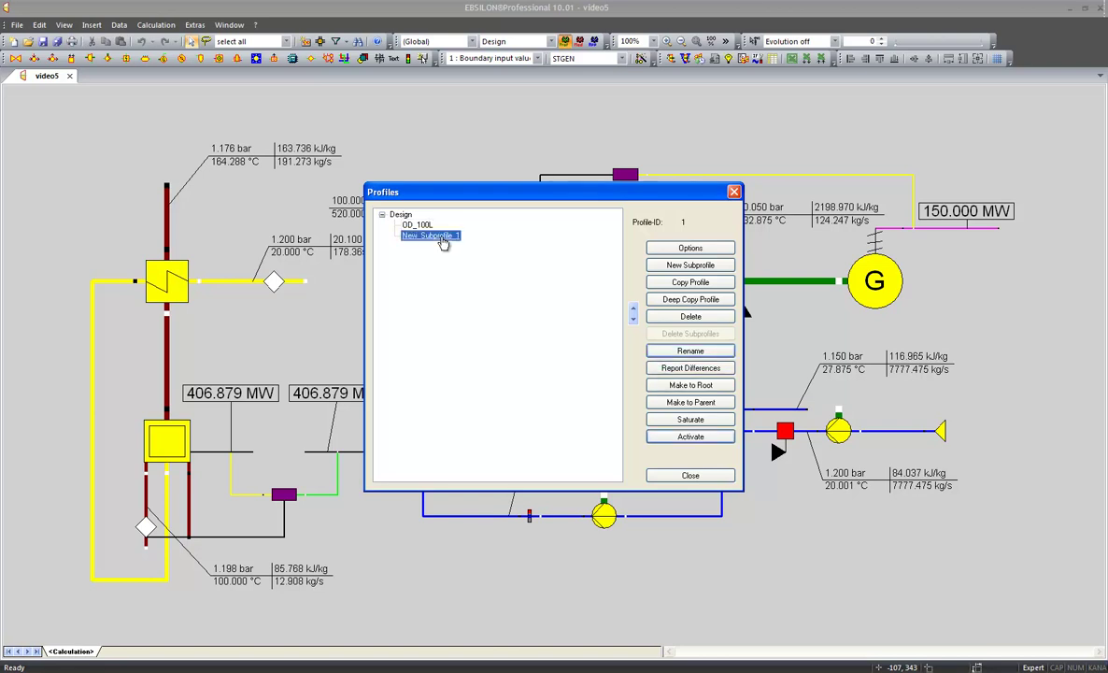
click(670, 353)
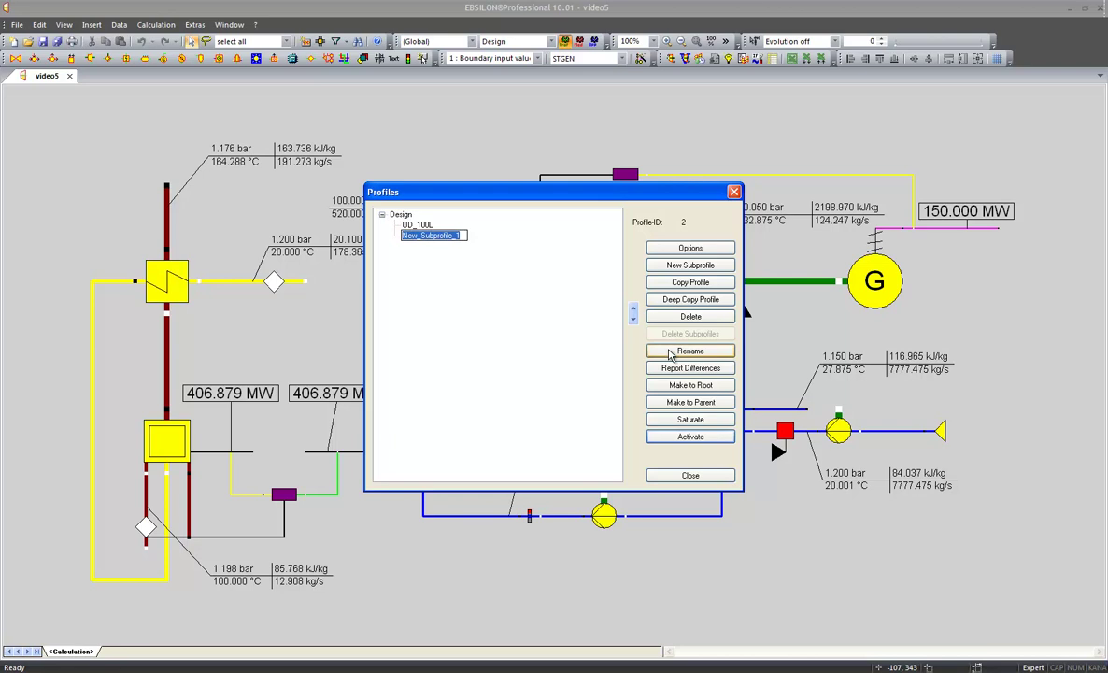
text(OD_80L)
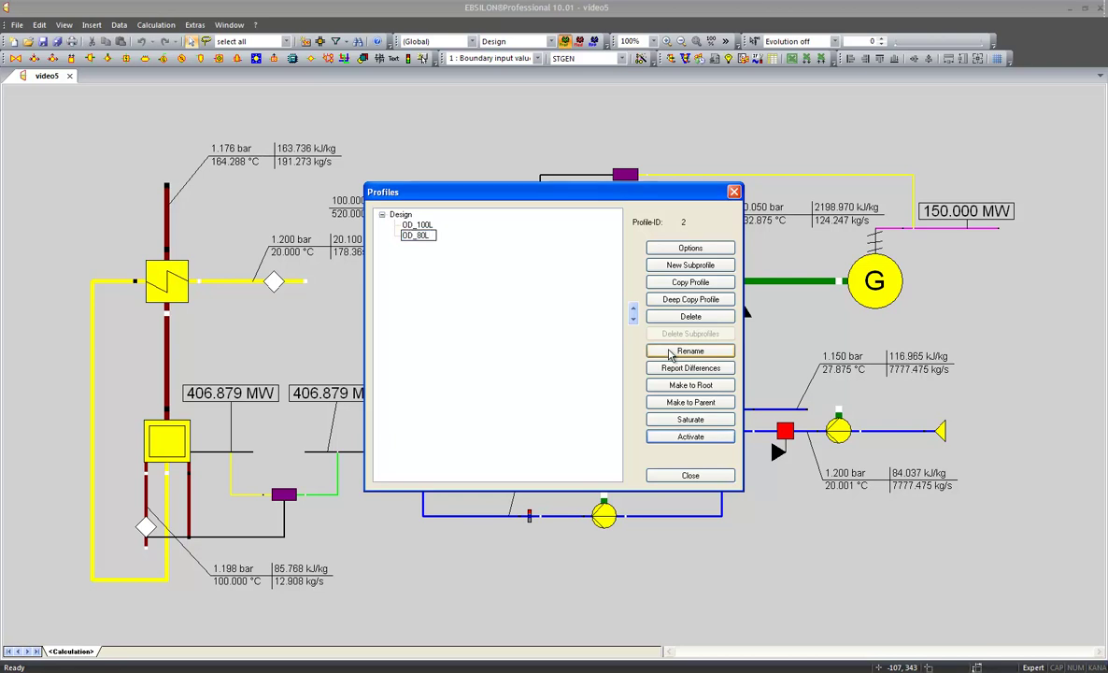
click(546, 325)
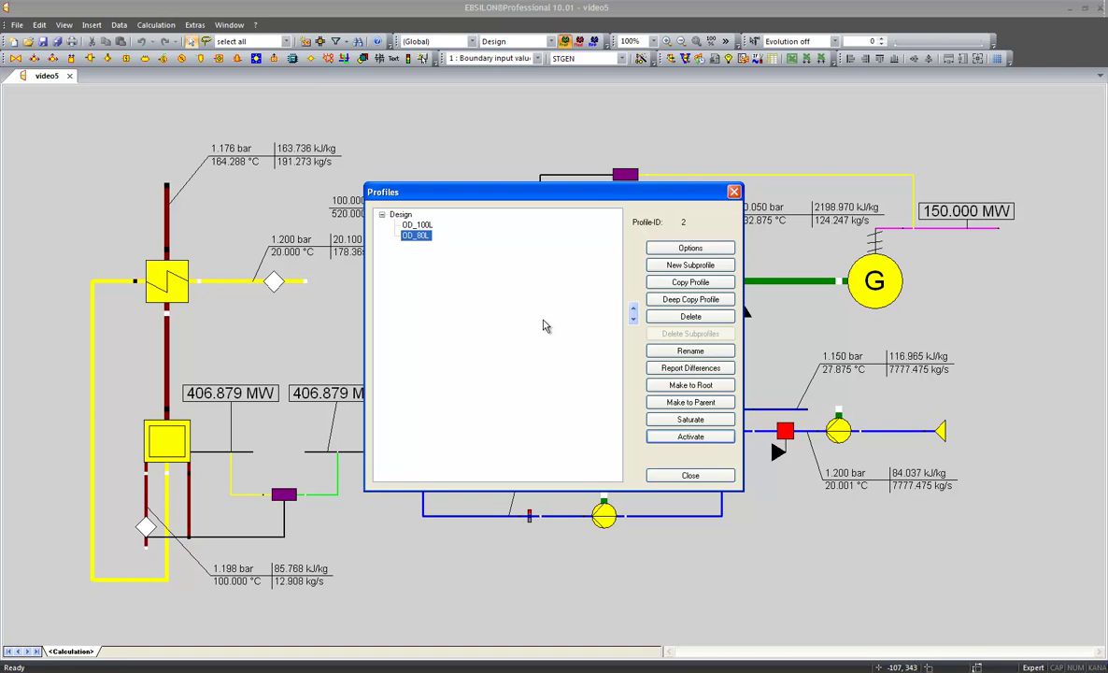
click(426, 227)
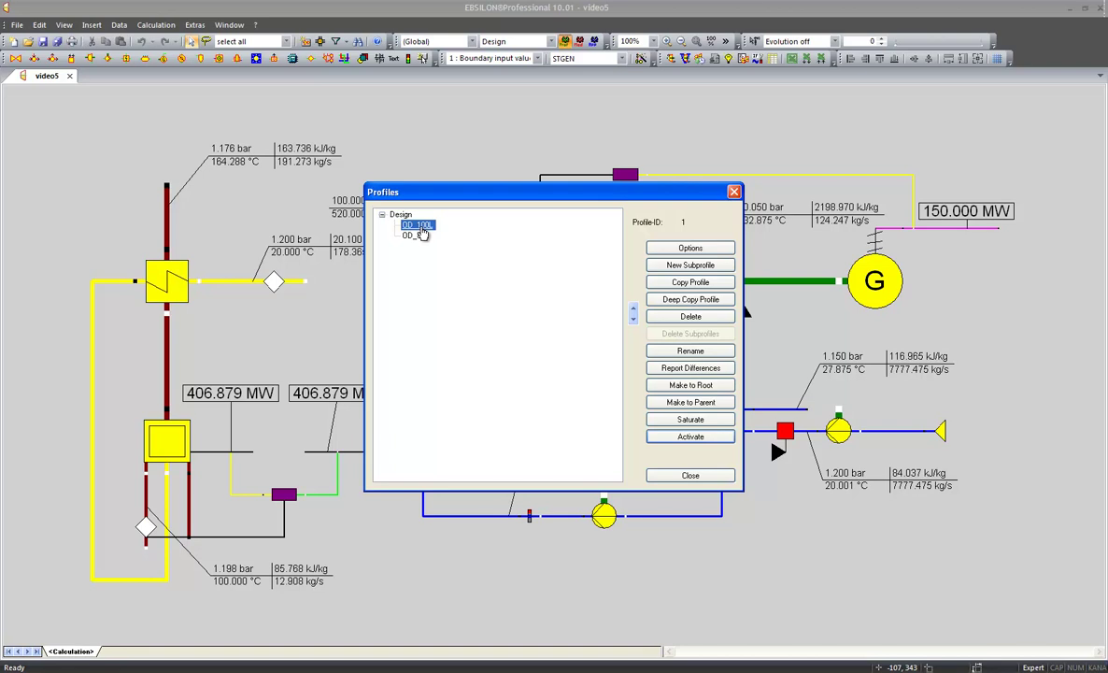
double_click(420, 227)
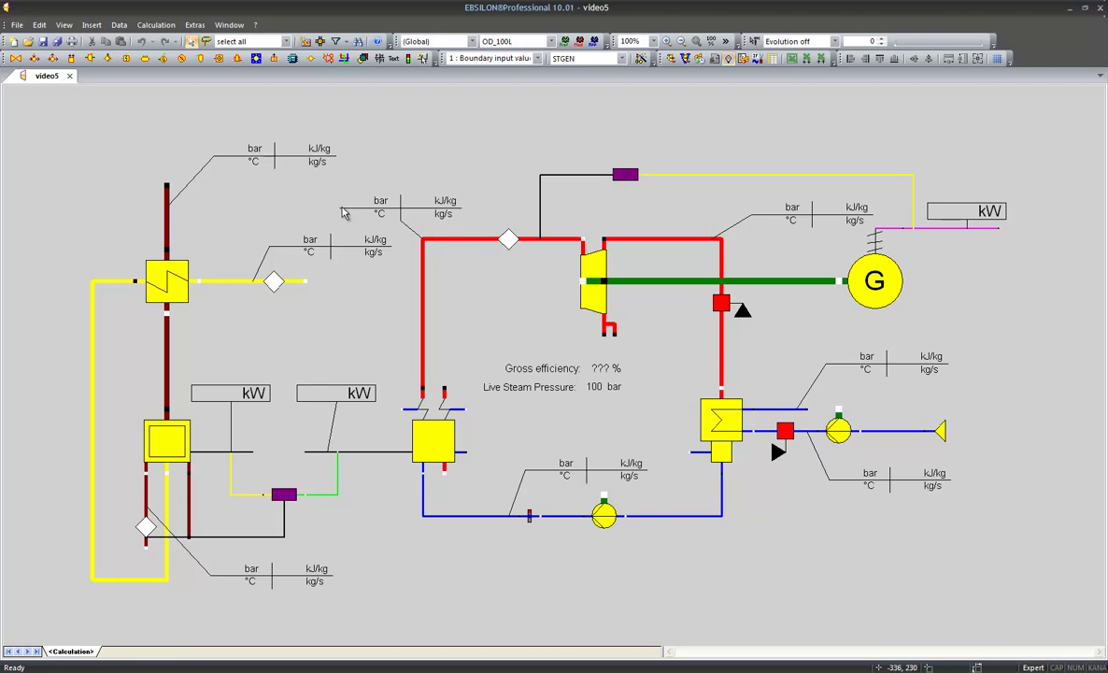
Compare the steam turbine's specification values between the Design and OD_100L profiles, ending on OD_100L.
double_click(589, 267)
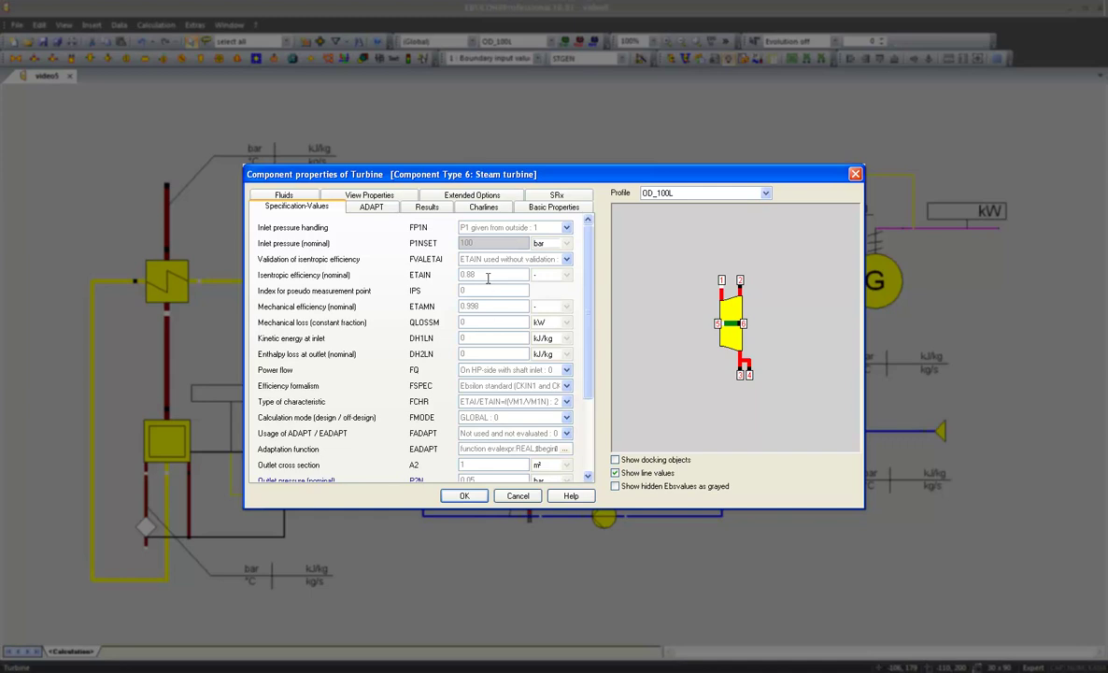
click(657, 193)
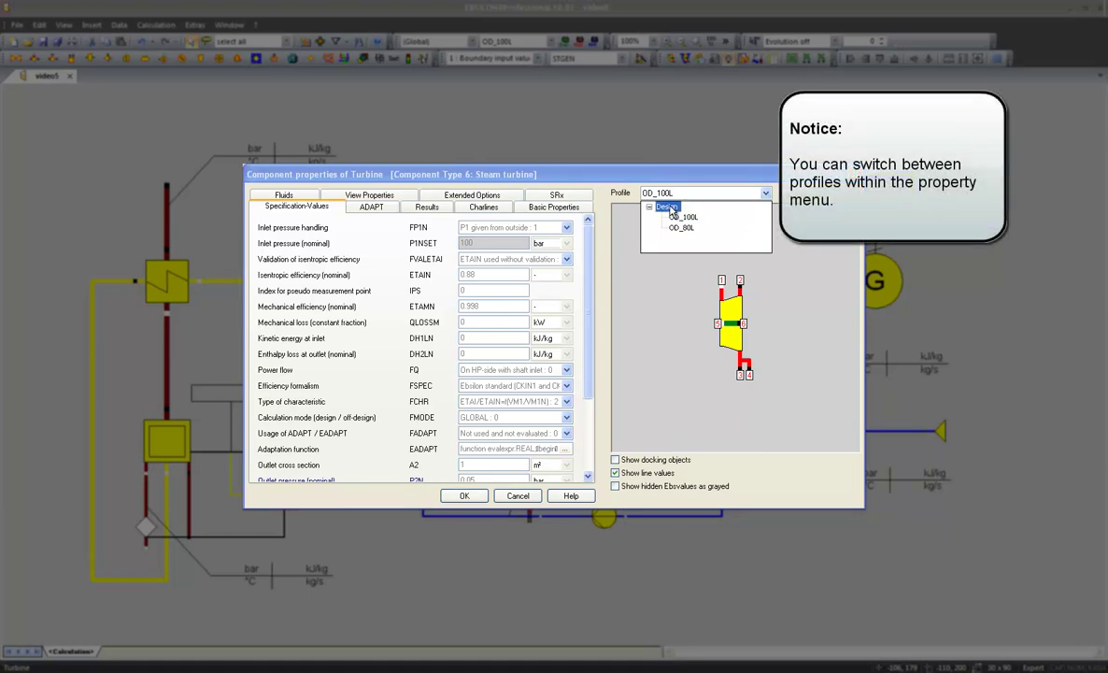
click(670, 209)
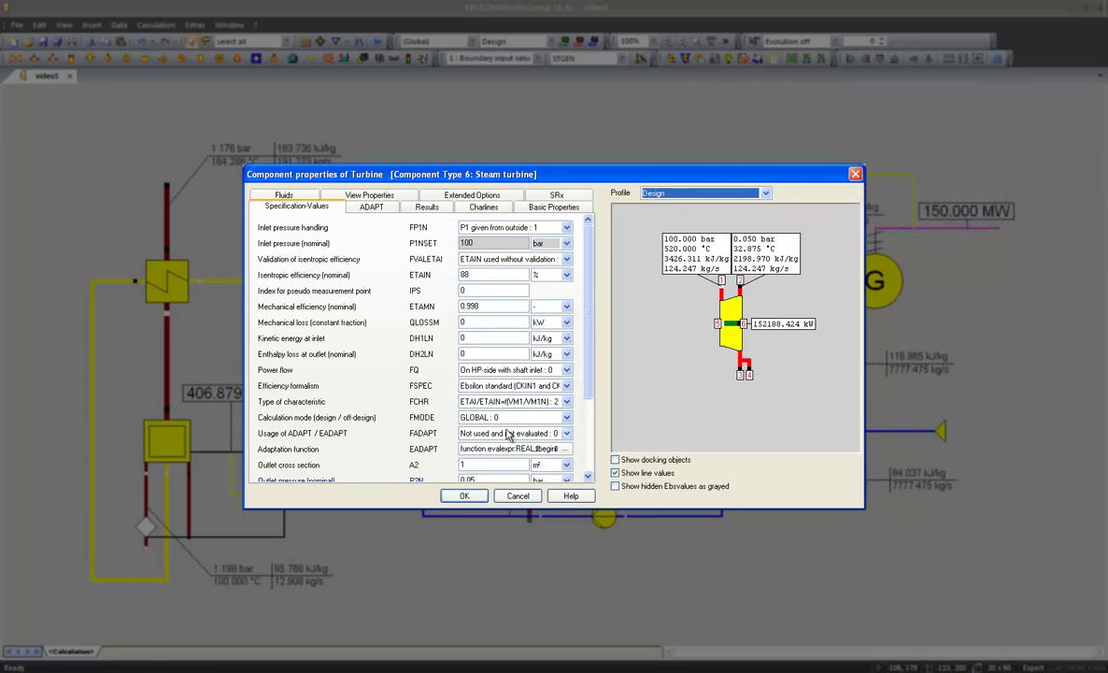
click(654, 192)
click(666, 217)
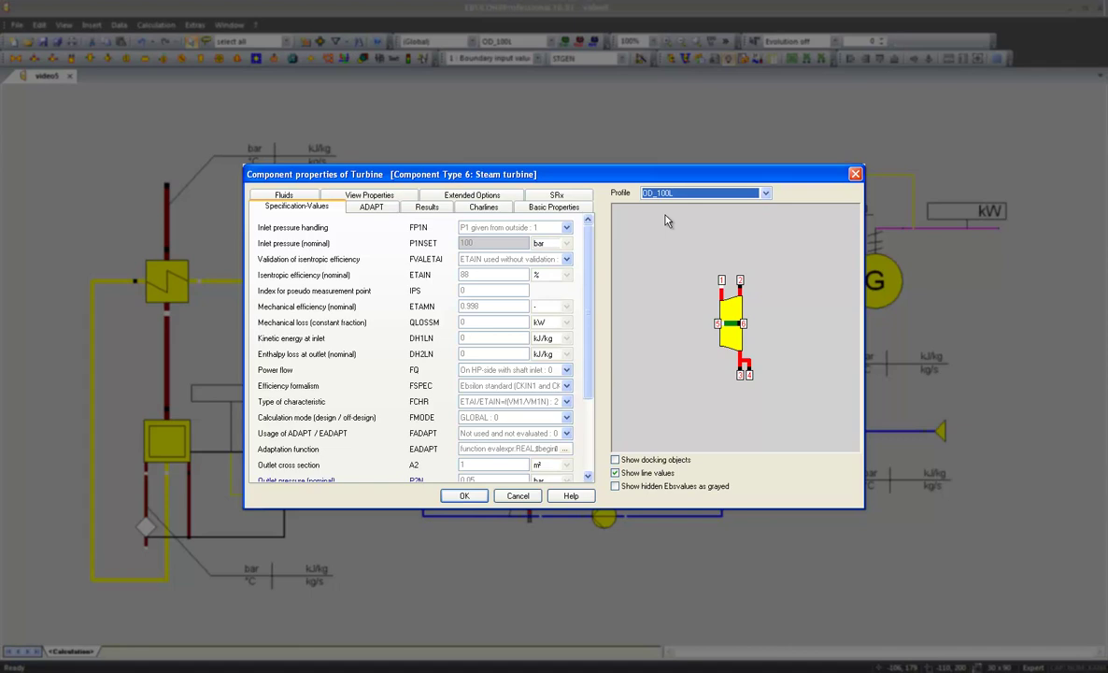
click(668, 192)
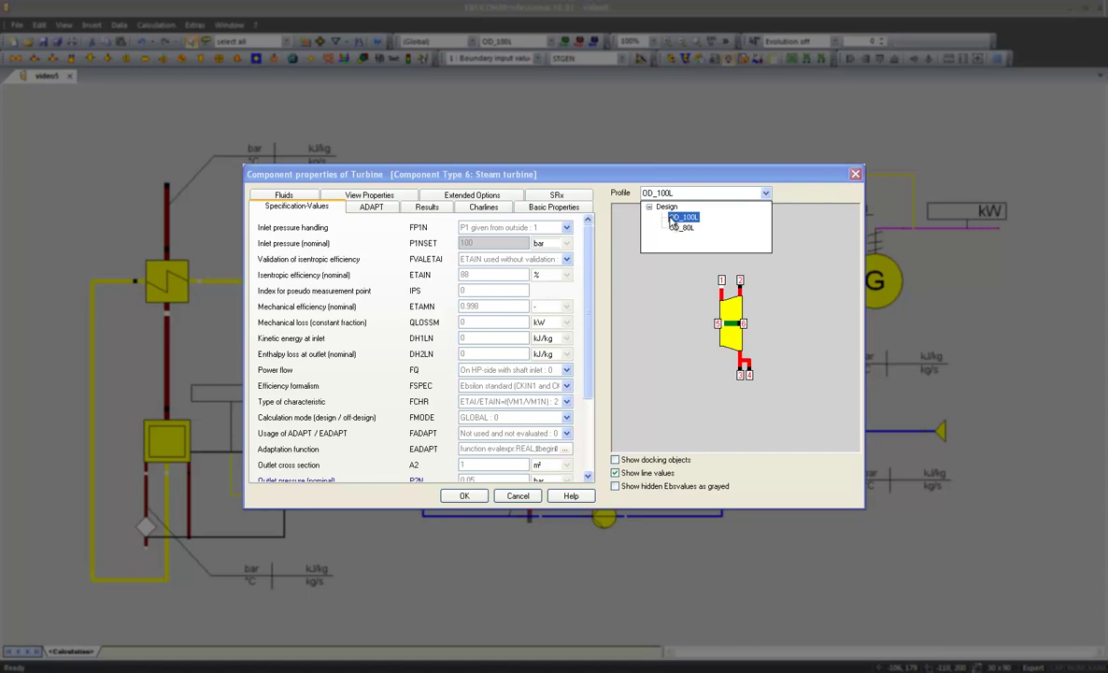
click(672, 221)
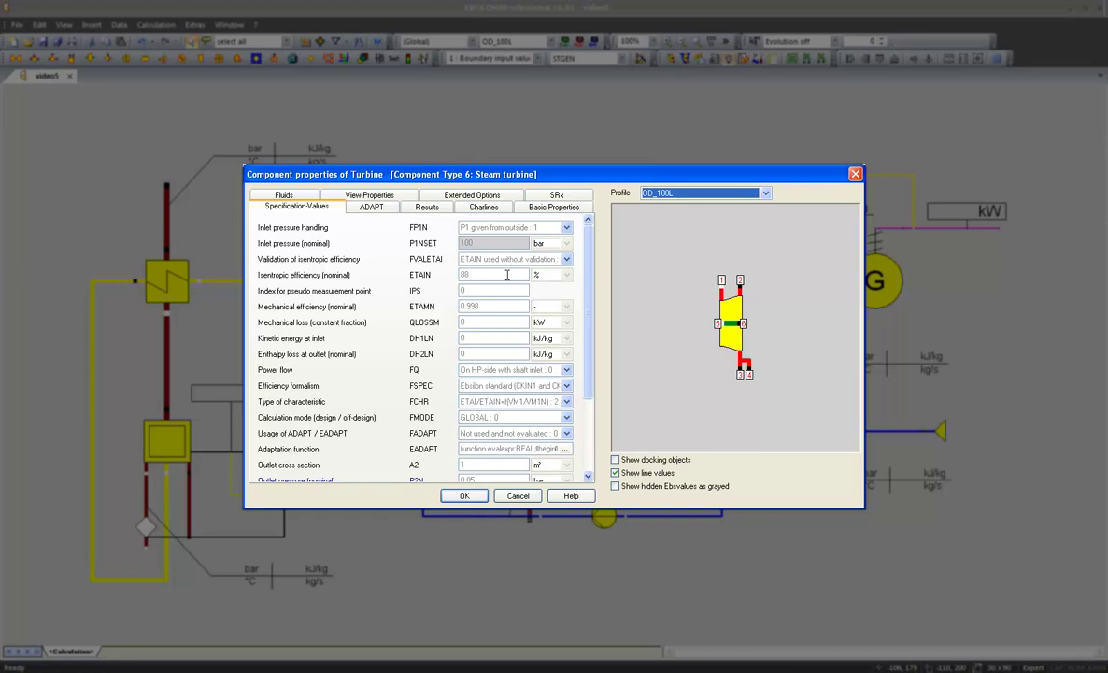
Try an isentropic efficiency of 85 % for the turbine in the OD_100L profile, and clear it to restore the inherited value.
click(506, 274)
double_click(503, 275)
text(85)
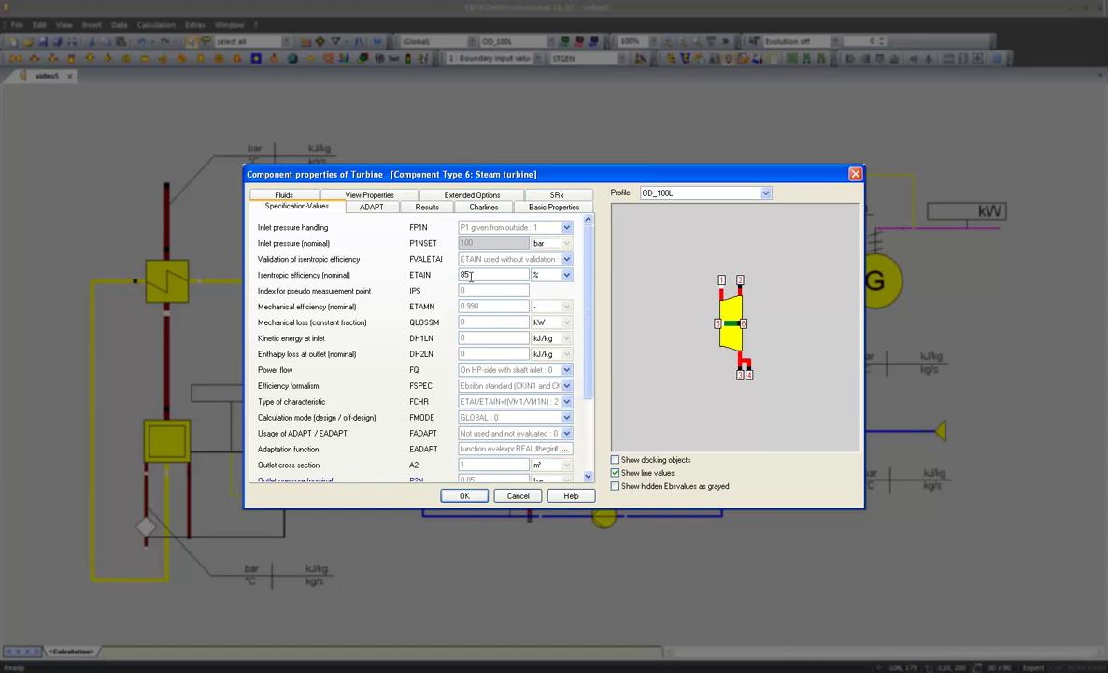
click(477, 287)
key(BackSpace)
key(BackSpace)
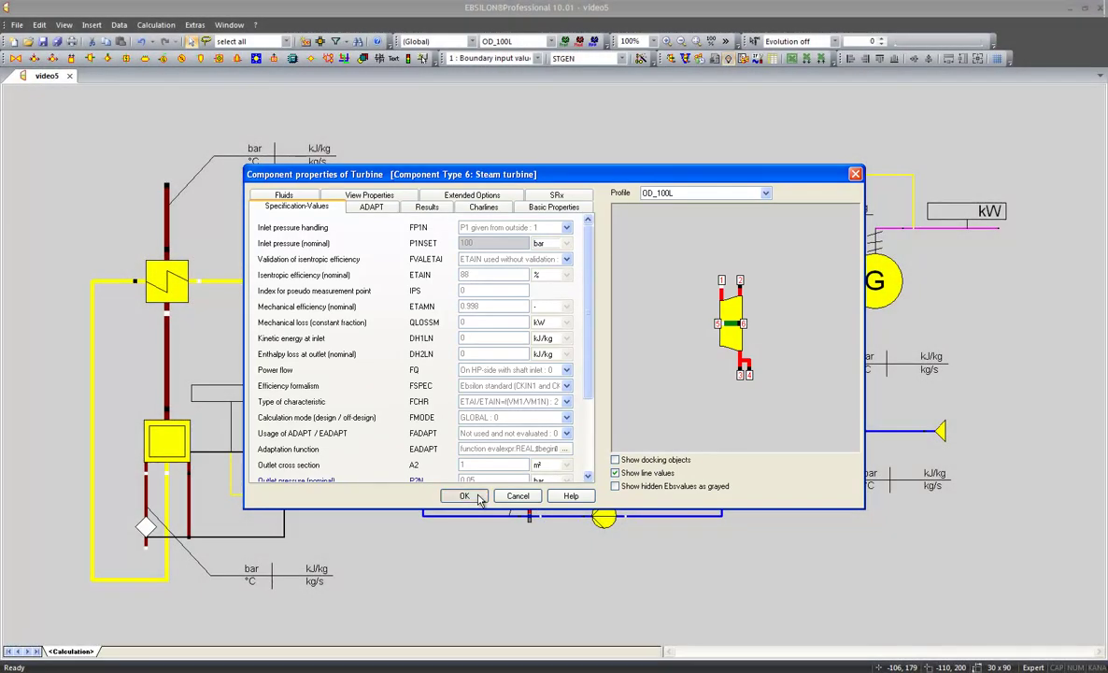
click(477, 497)
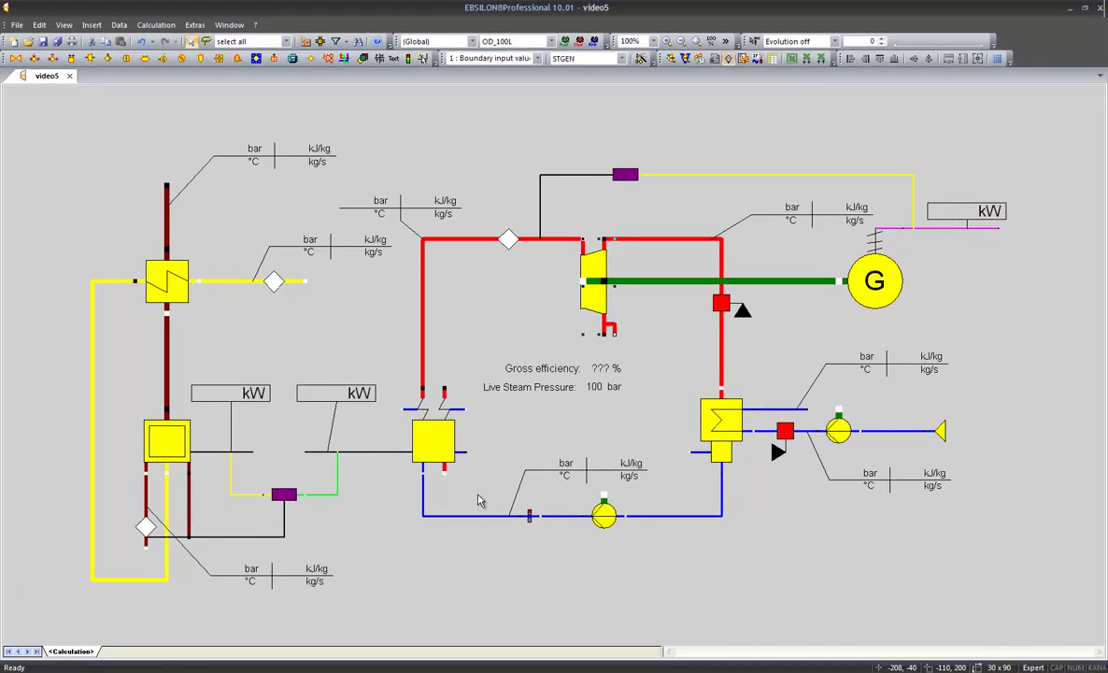
Run the calculation of the model in the OD_100L profile.
click(670, 62)
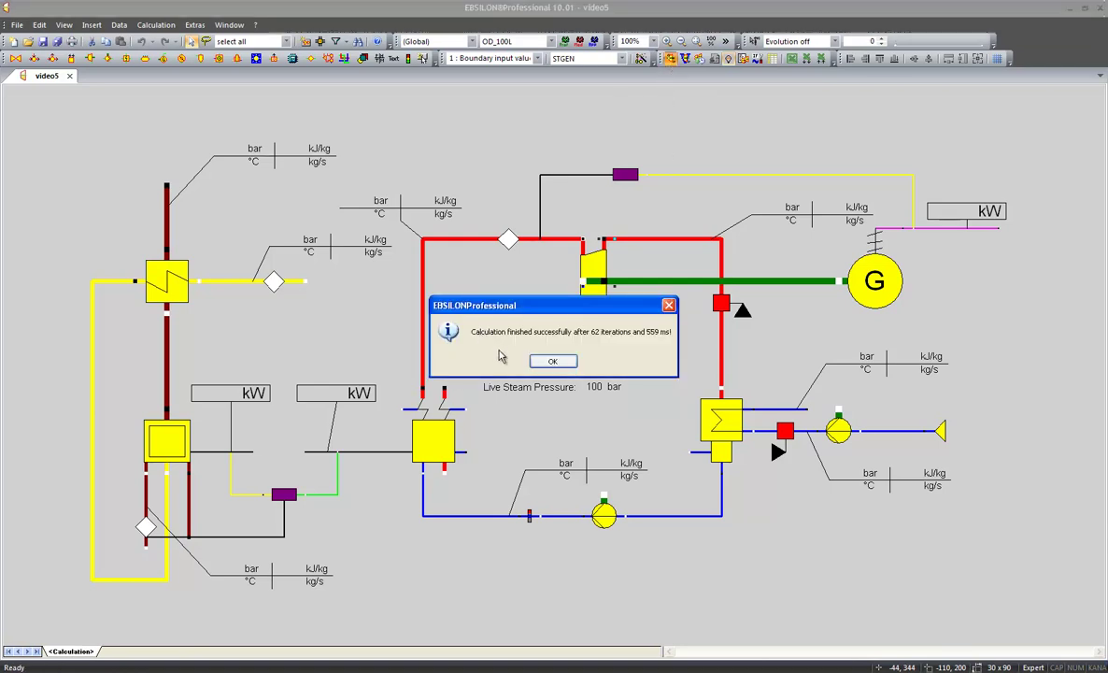
click(550, 361)
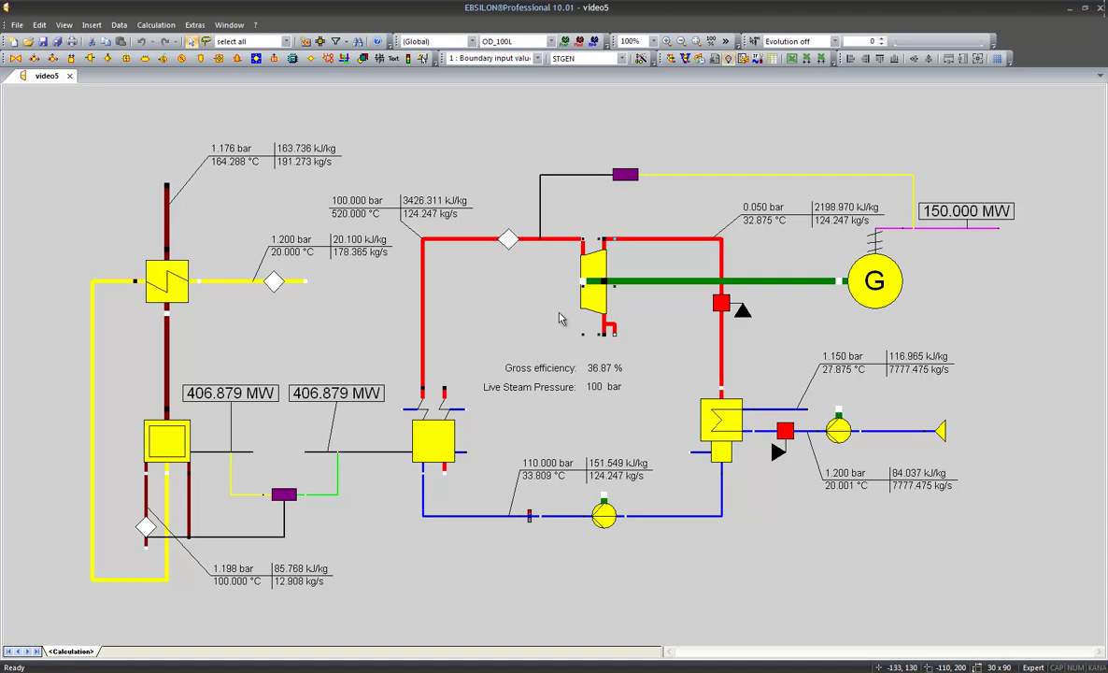
Compare the calculated cycle values of the Design and OD_100L profiles, ending on OD_100L.
click(550, 42)
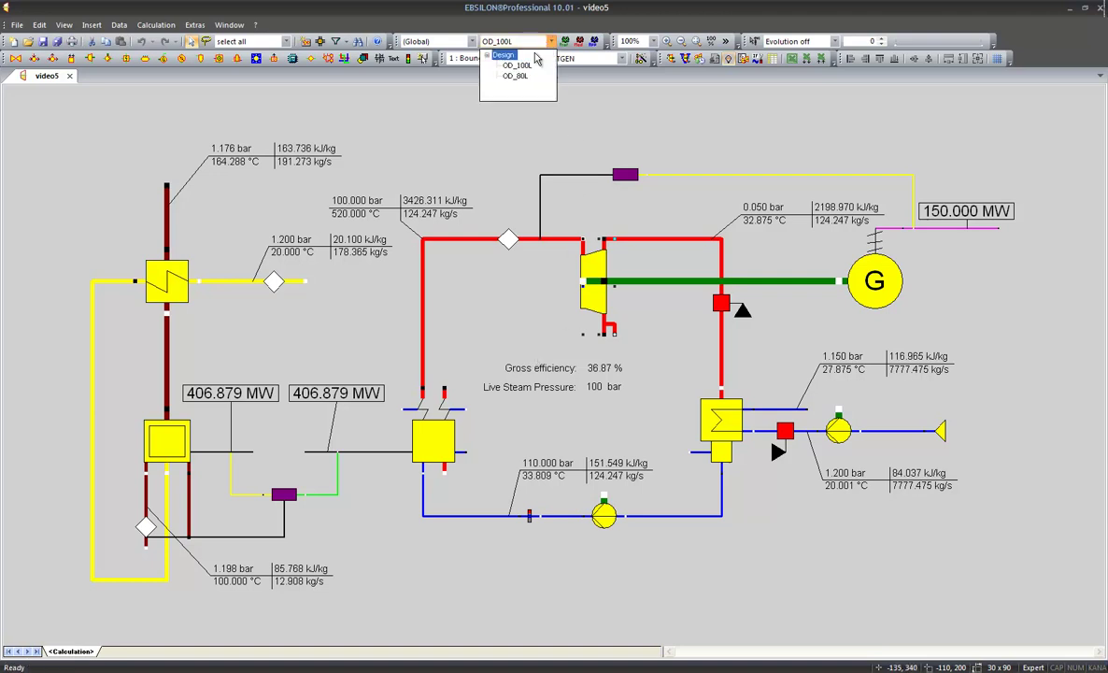
click(520, 56)
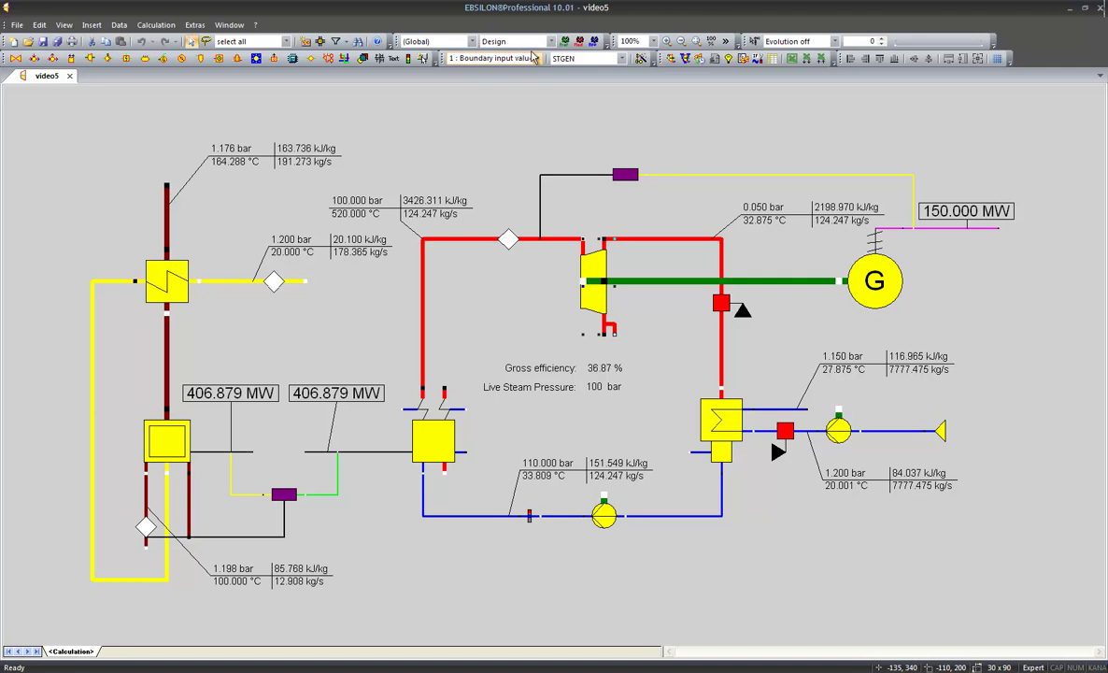
click(550, 42)
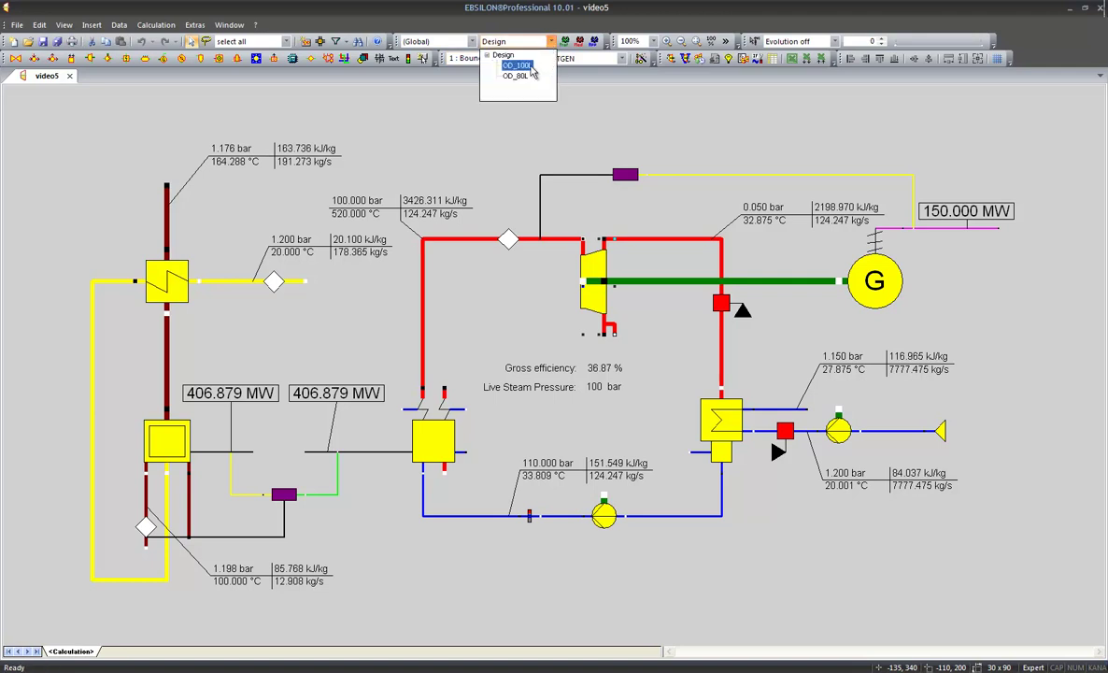
click(528, 67)
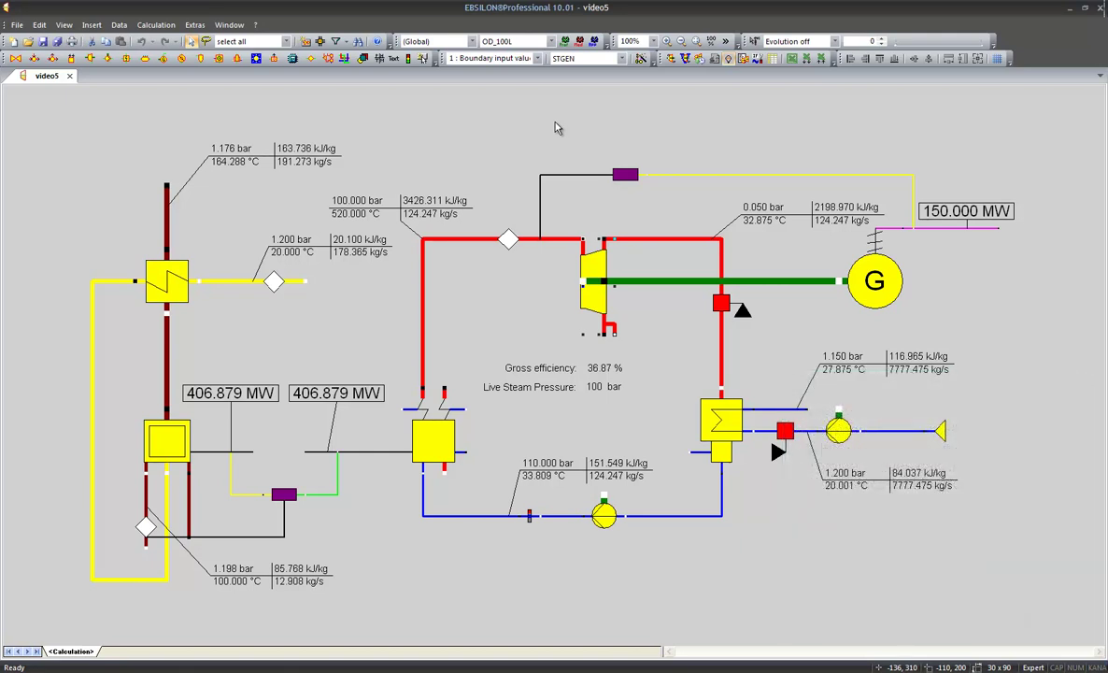
Review the steam turbine's type of characteristic options (FCHR) in the Design profile, keeping ETAI/ETAIN=f(VM1/VM1N) : 2.
double_click(590, 266)
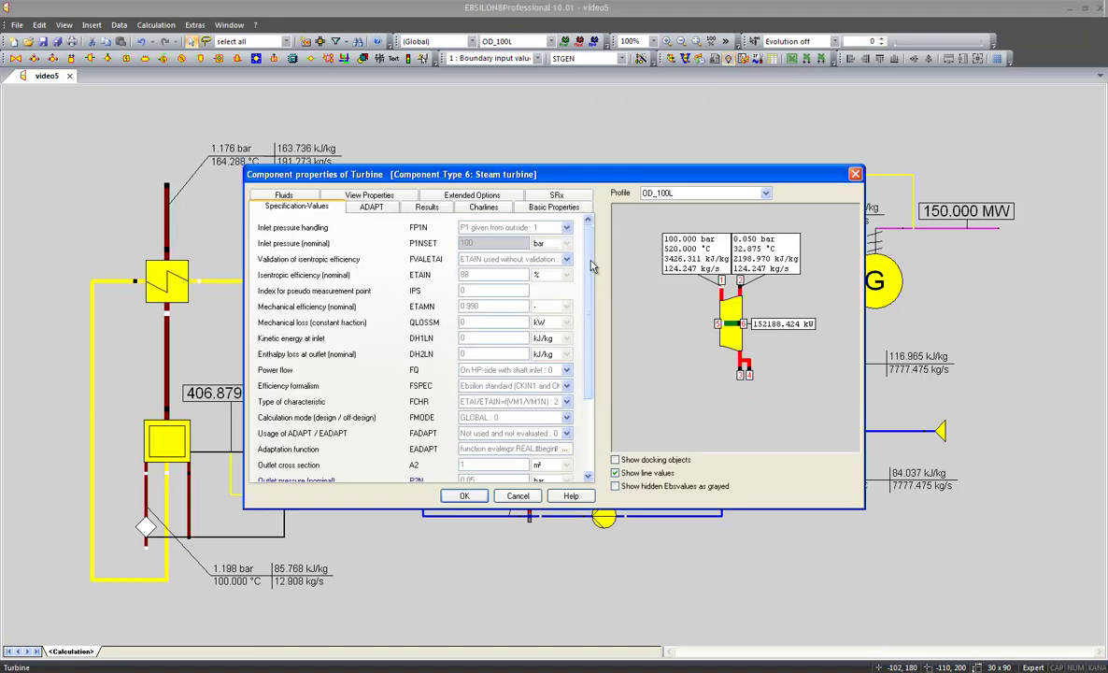
click(654, 193)
click(662, 208)
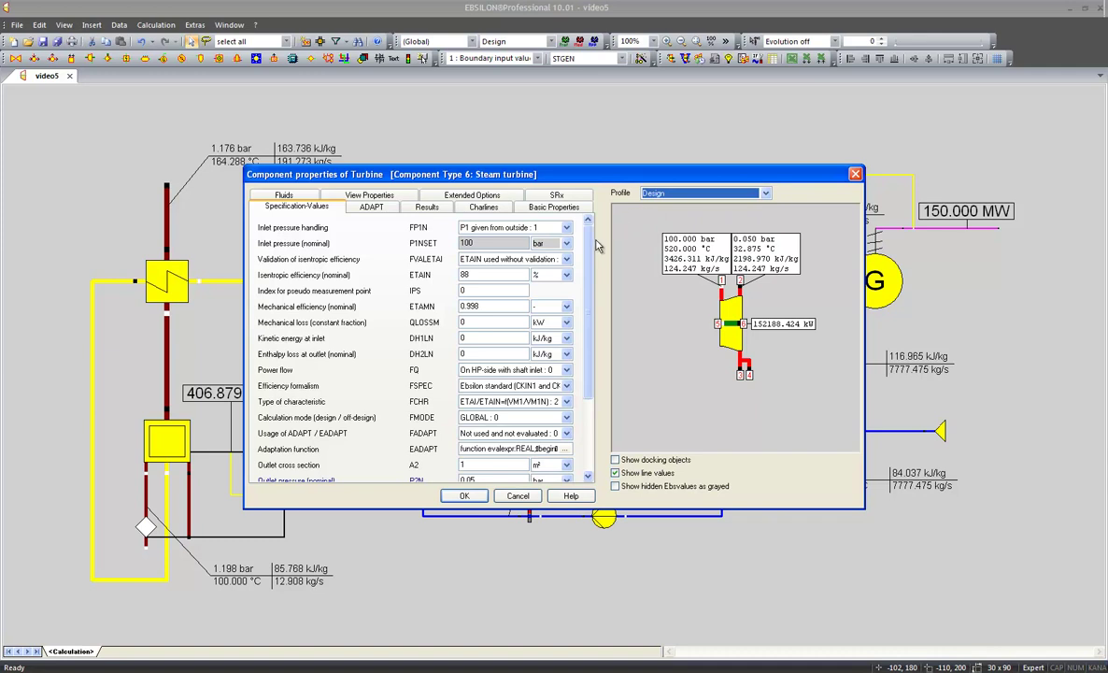
scroll(588, 260, down, 1)
scroll(589, 261, down, 1)
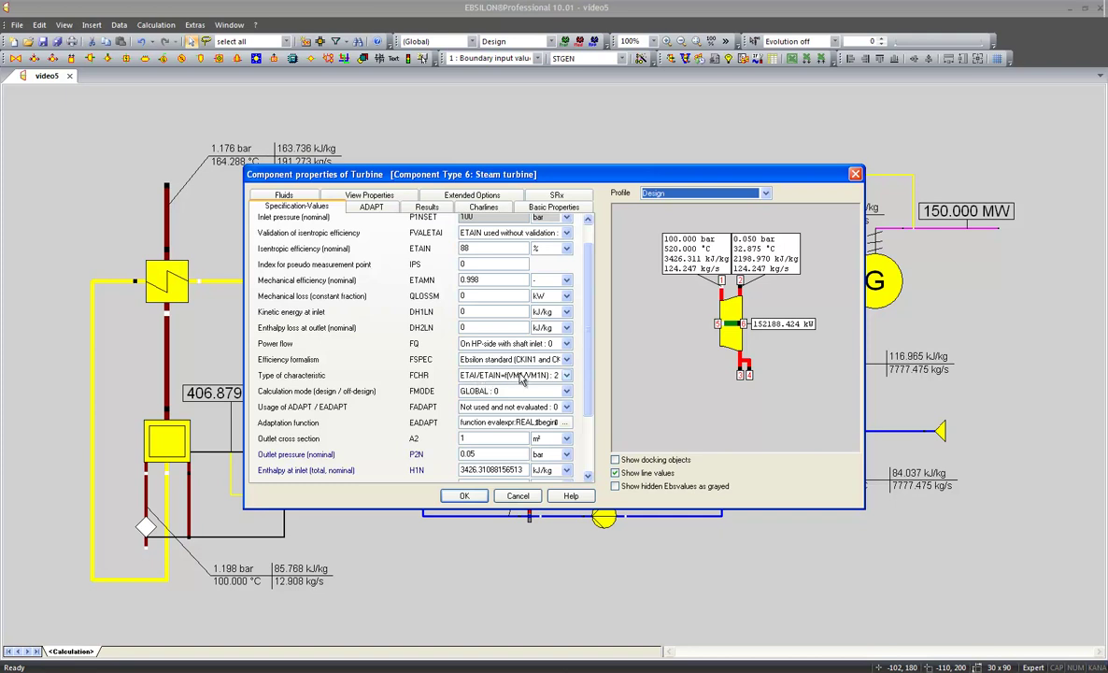
click(495, 380)
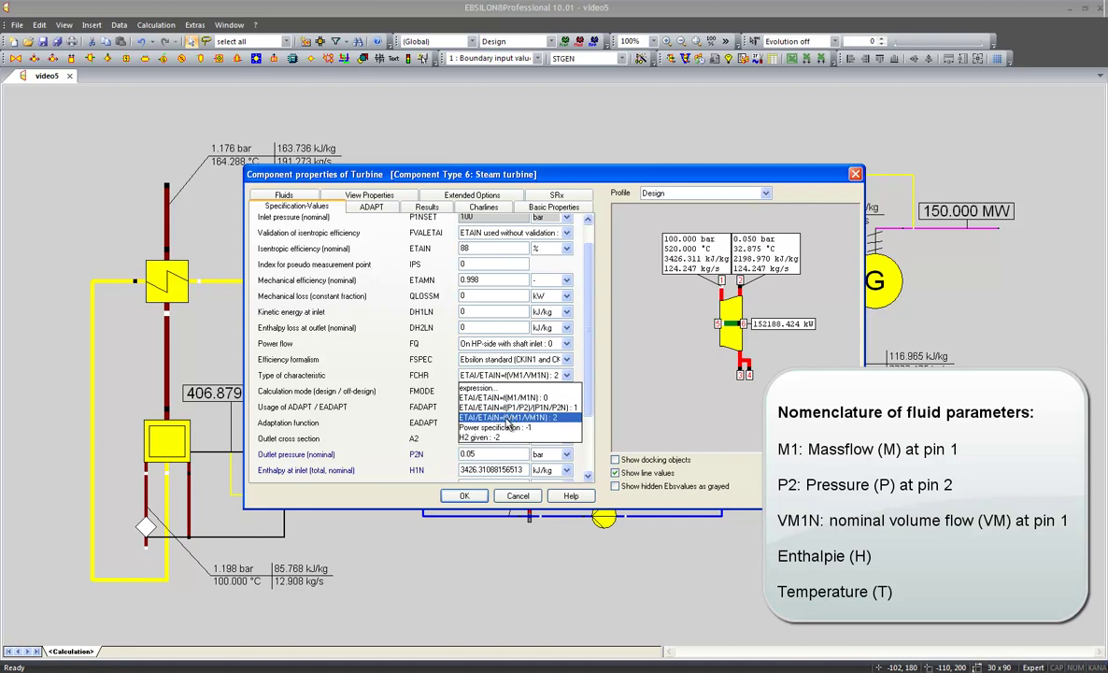
click(507, 419)
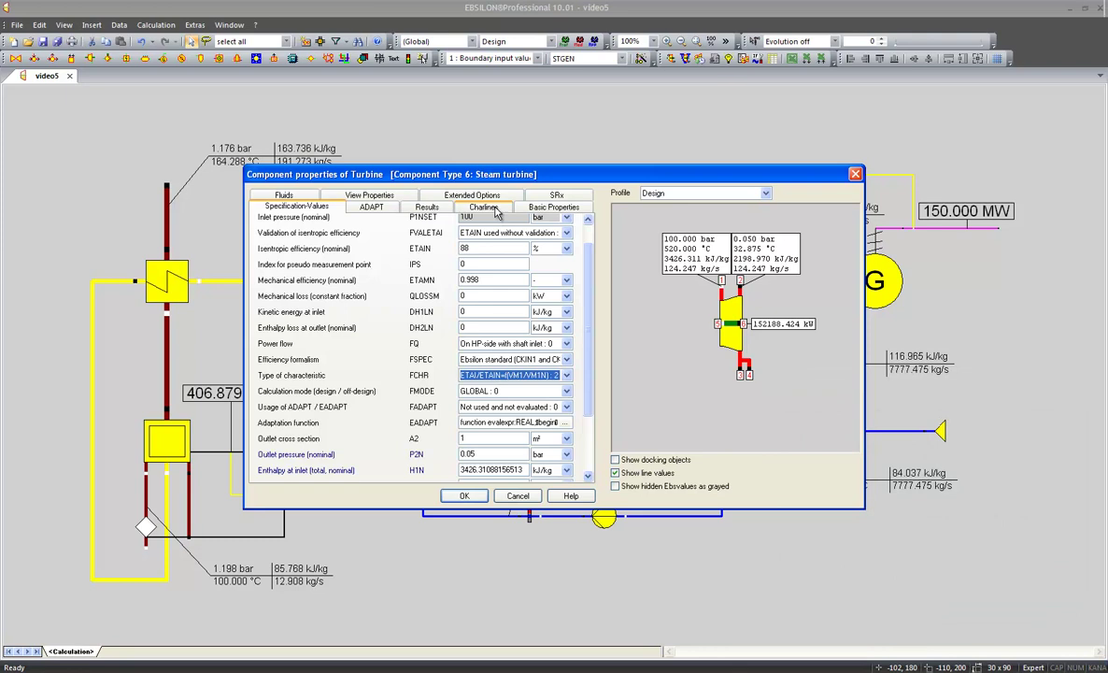
Examine the points of the turbine's CETA efficiency characteristic, widening the ETAI/ETAIN column to read its heading, and close the turbine properties.
click(497, 213)
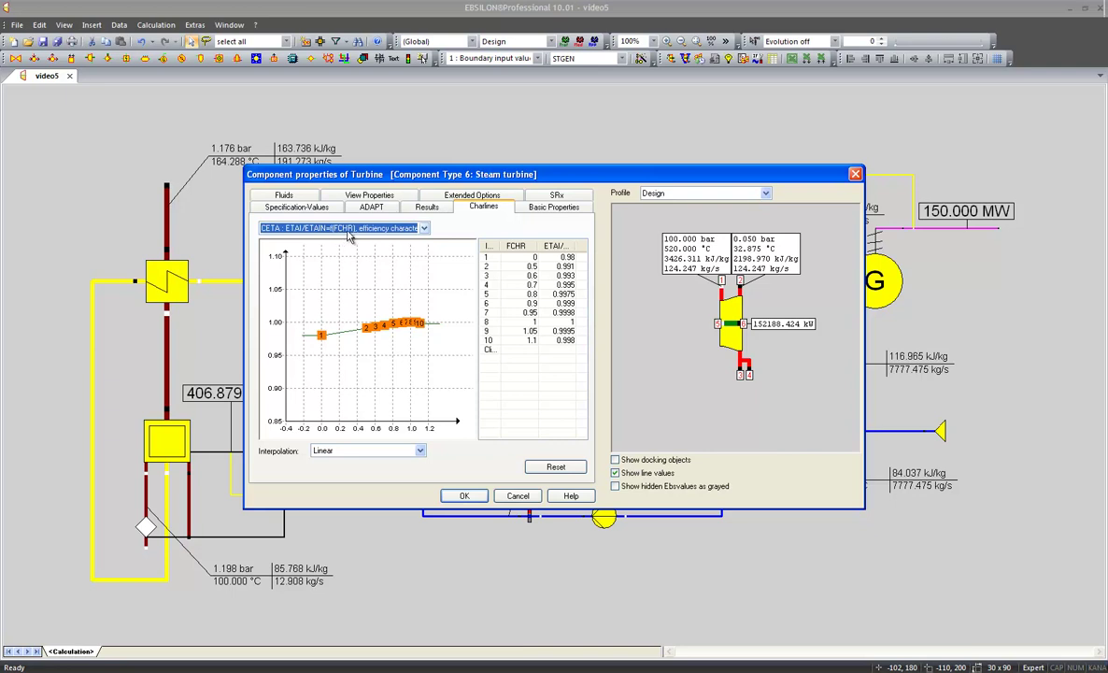
click(531, 261)
click(531, 266)
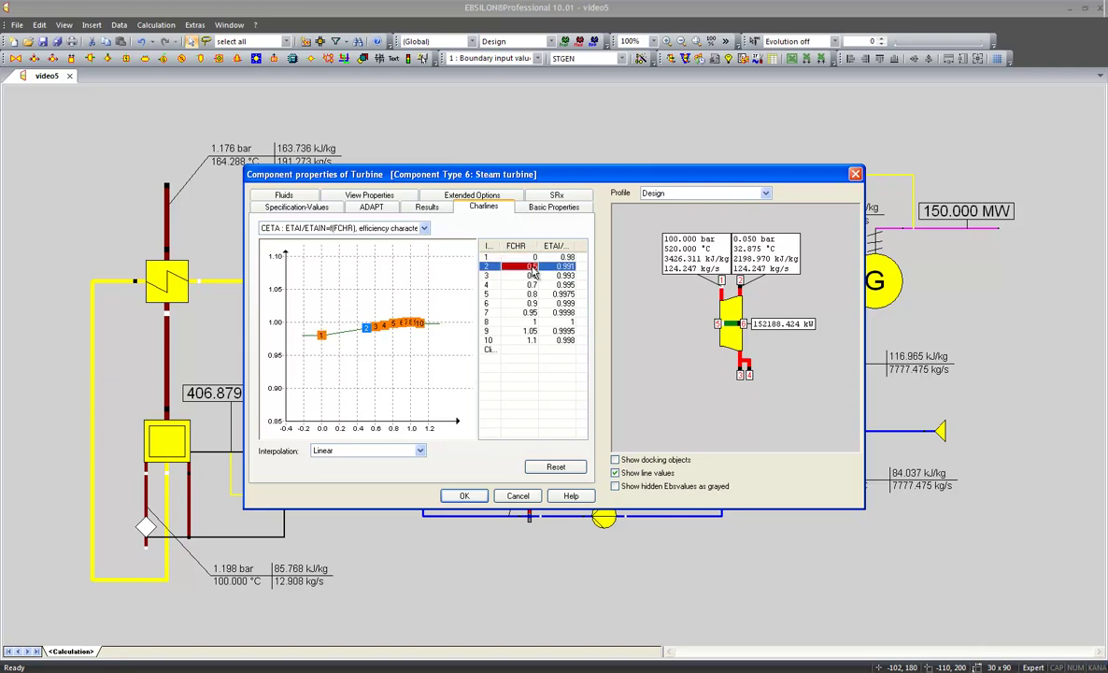
click(531, 277)
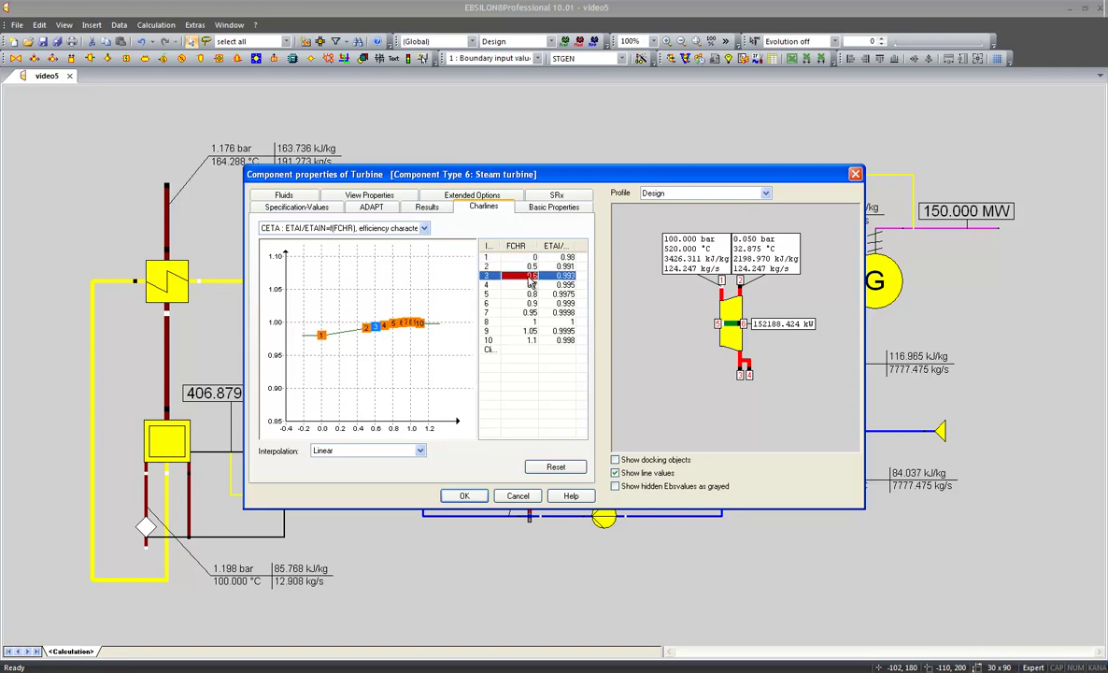
click(529, 285)
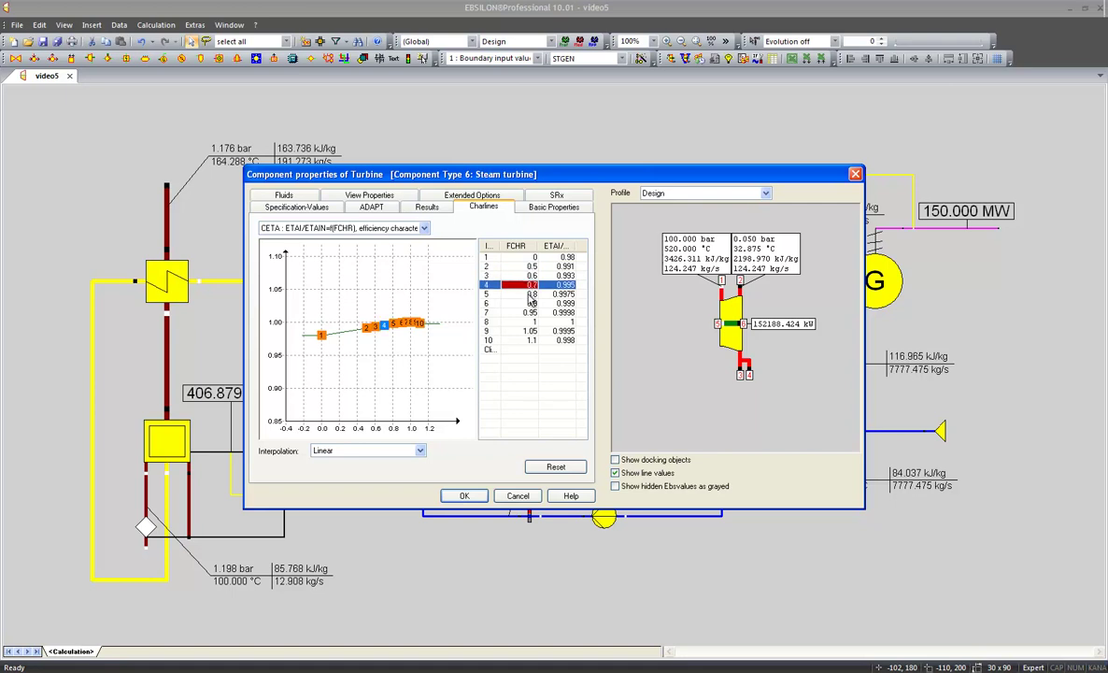
click(531, 294)
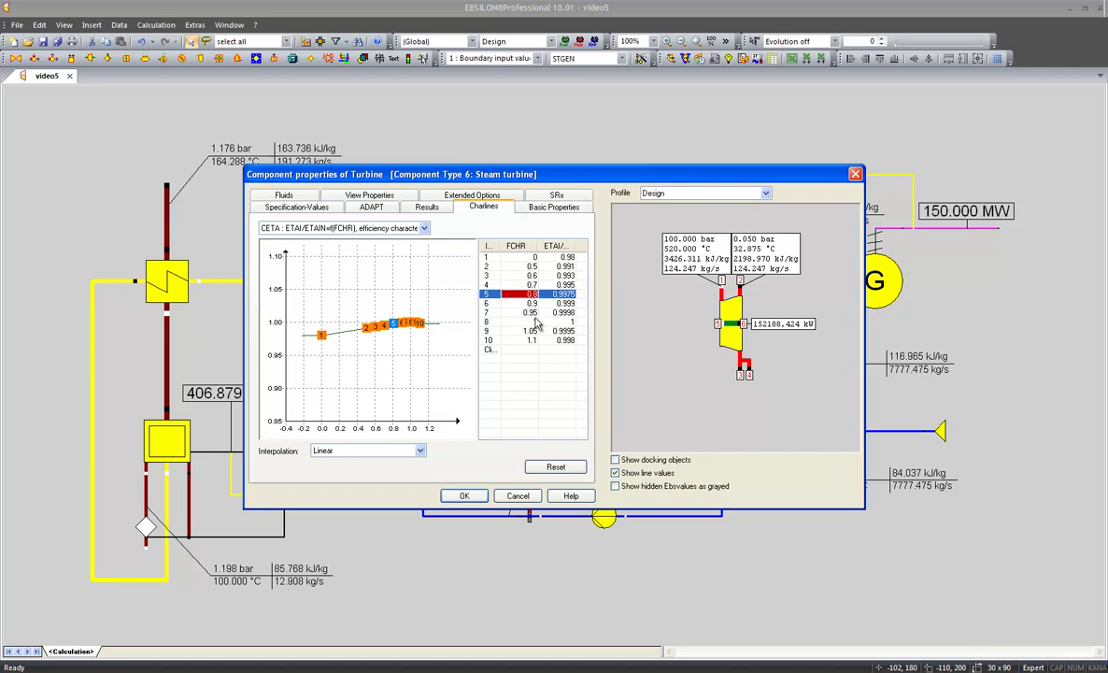
click(532, 322)
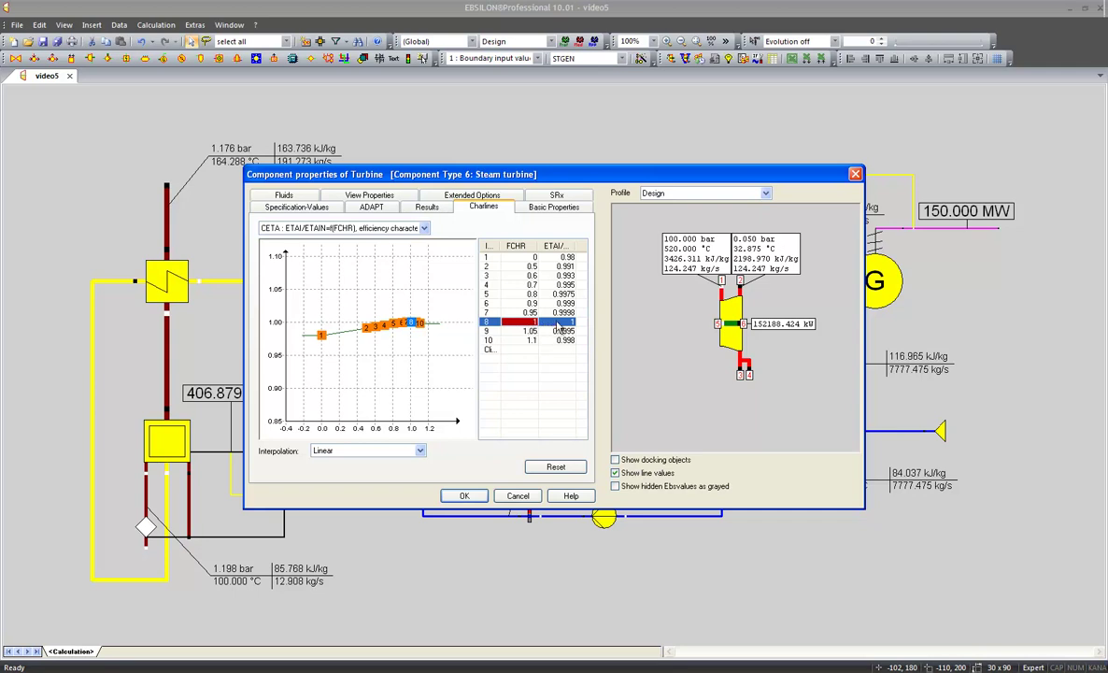
drag(539, 246, 583, 251)
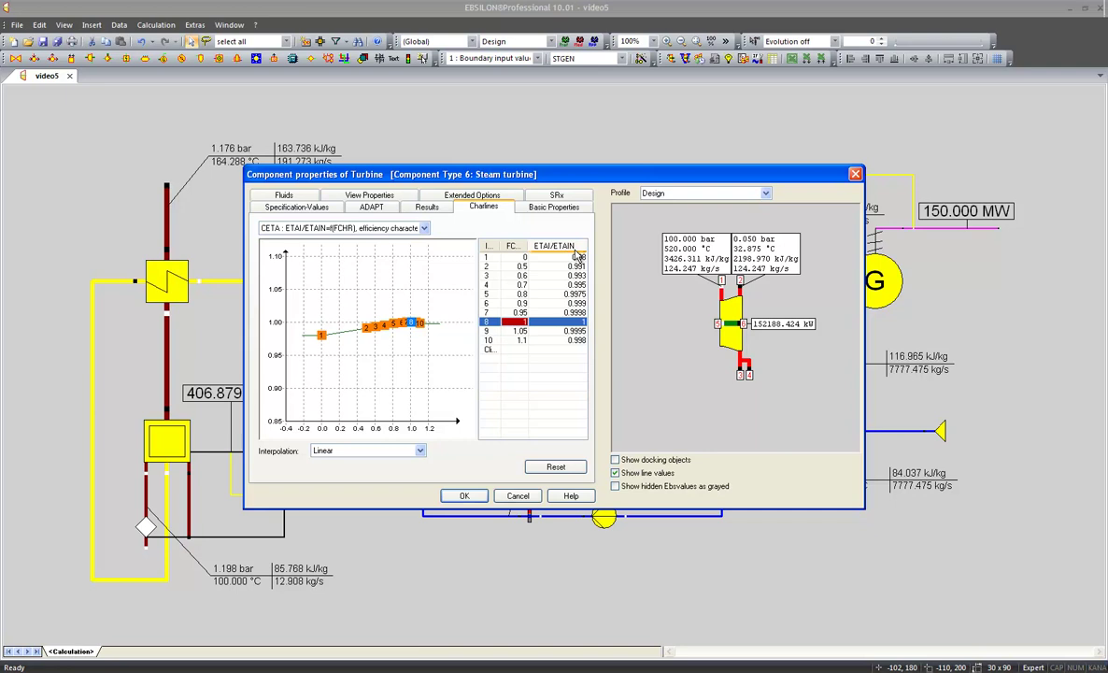
click(521, 313)
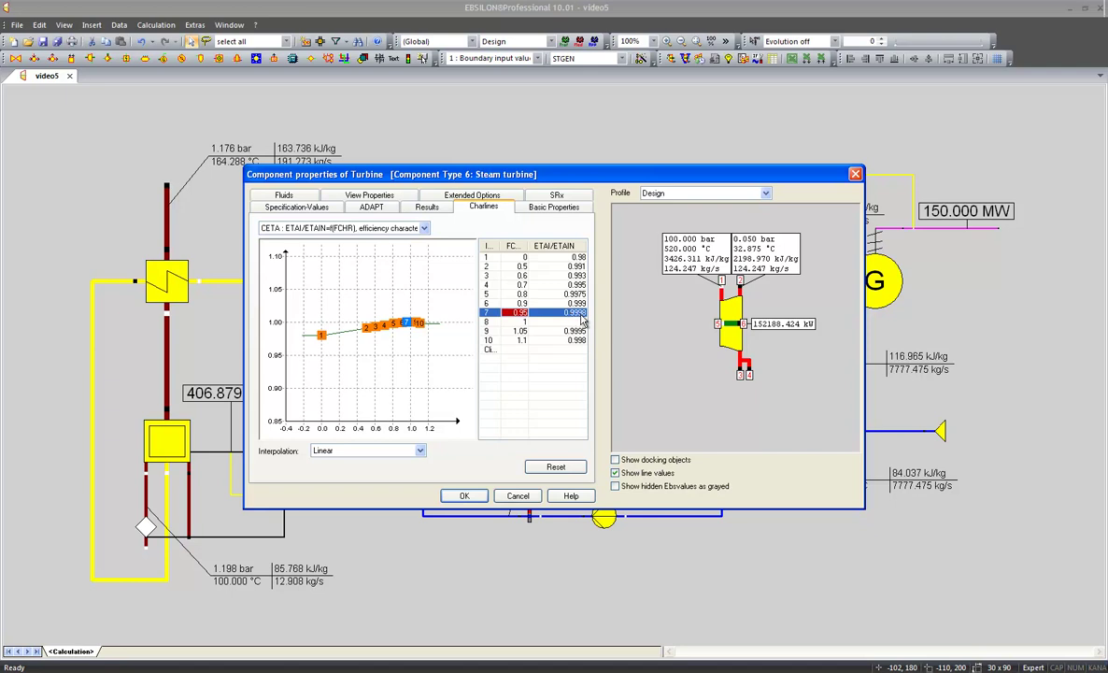
click(577, 303)
key(Up)
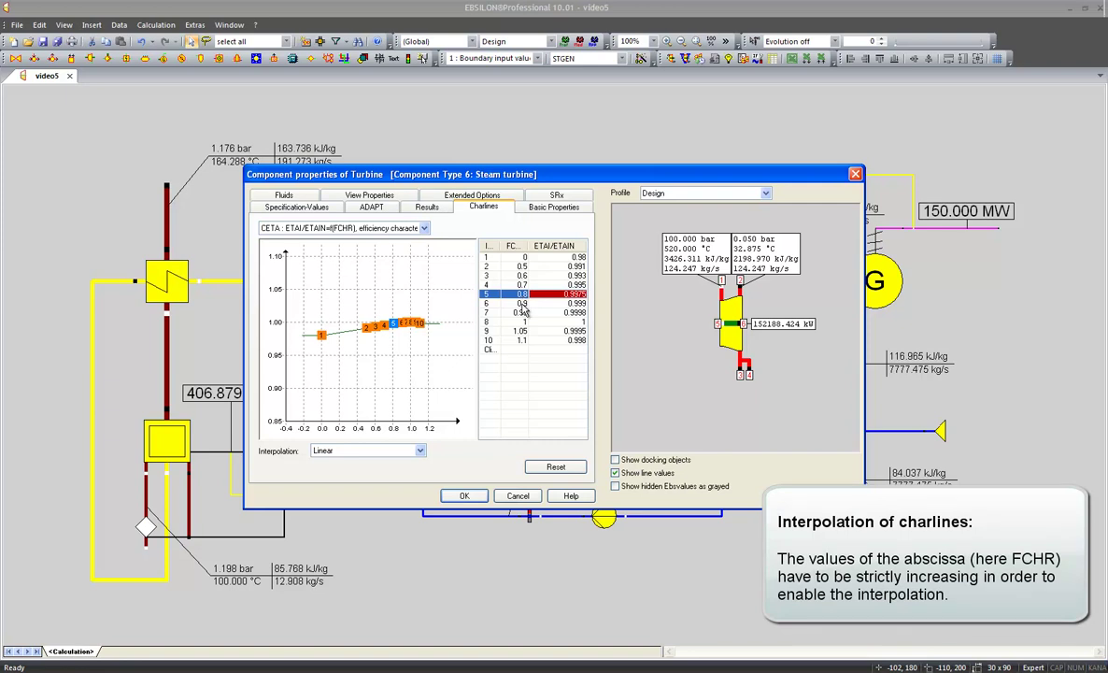
click(465, 497)
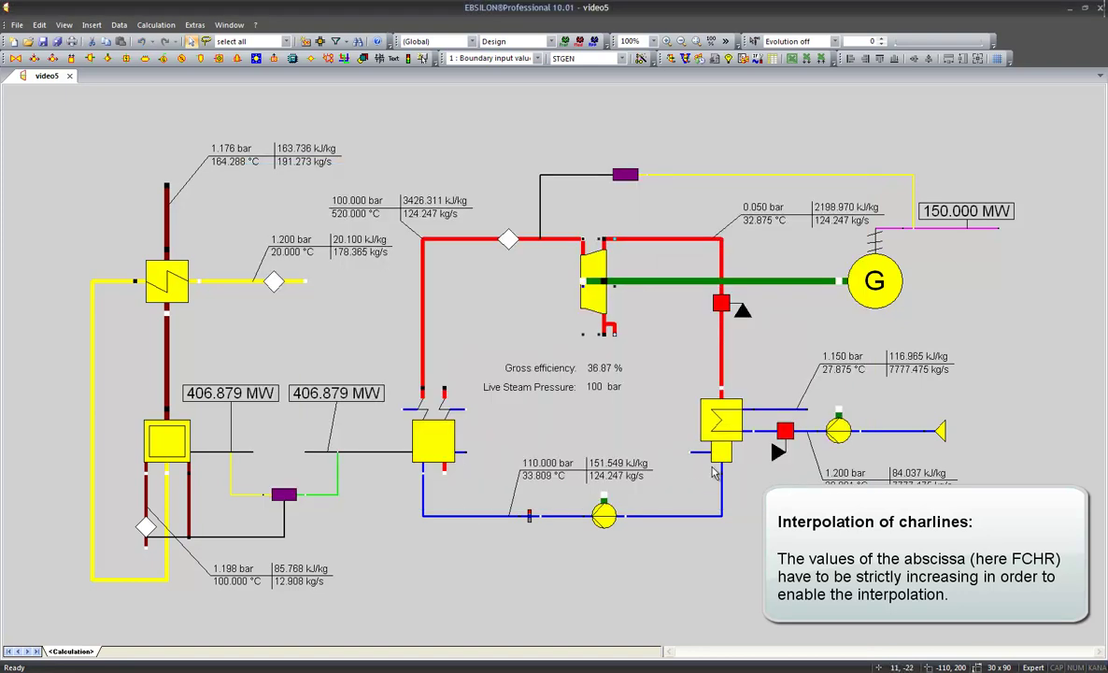
Inspect the condenser's CKAM1 characteristic at point 10, widening the M1/M1N column to read its heading.
click(717, 420)
double_click(718, 420)
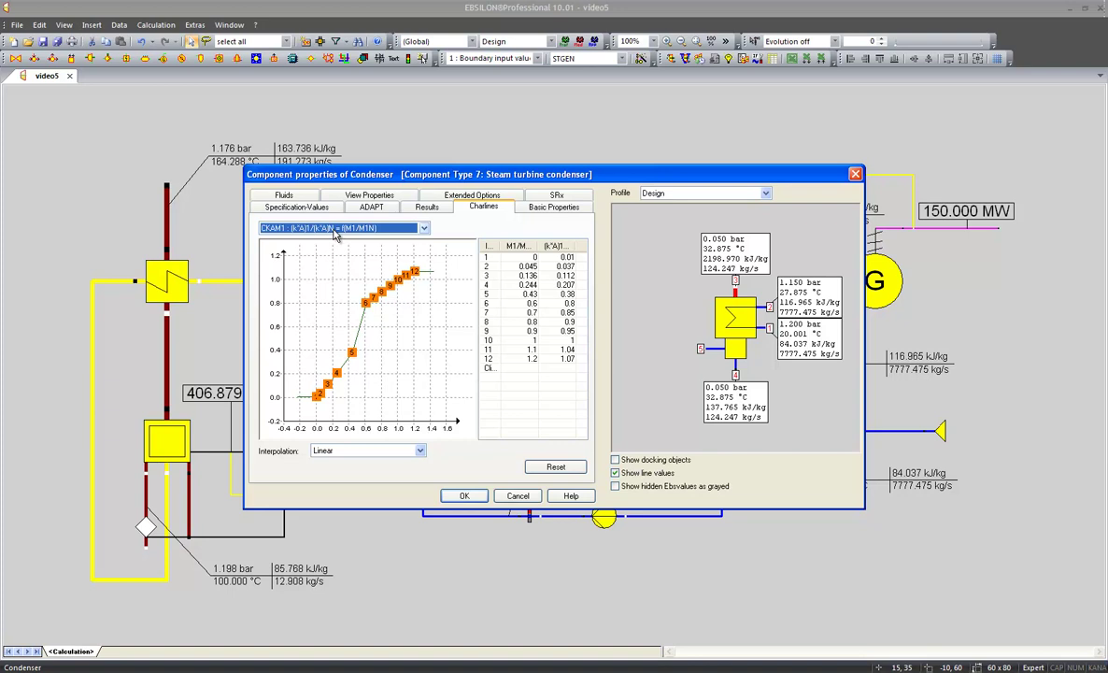
click(526, 340)
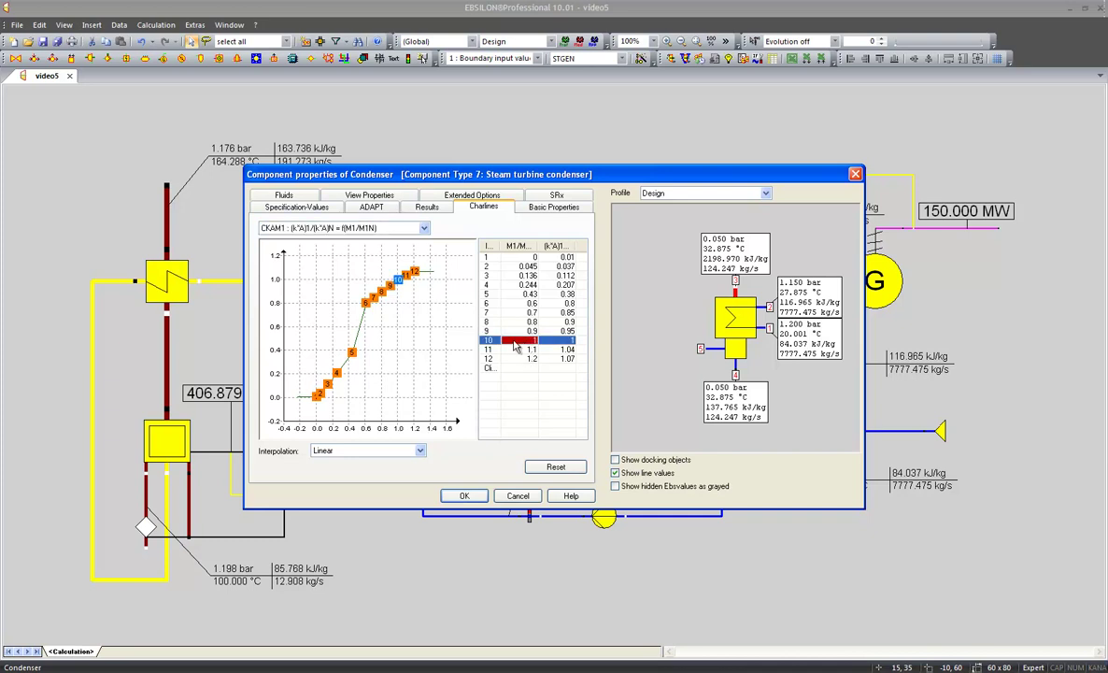
drag(534, 246, 544, 245)
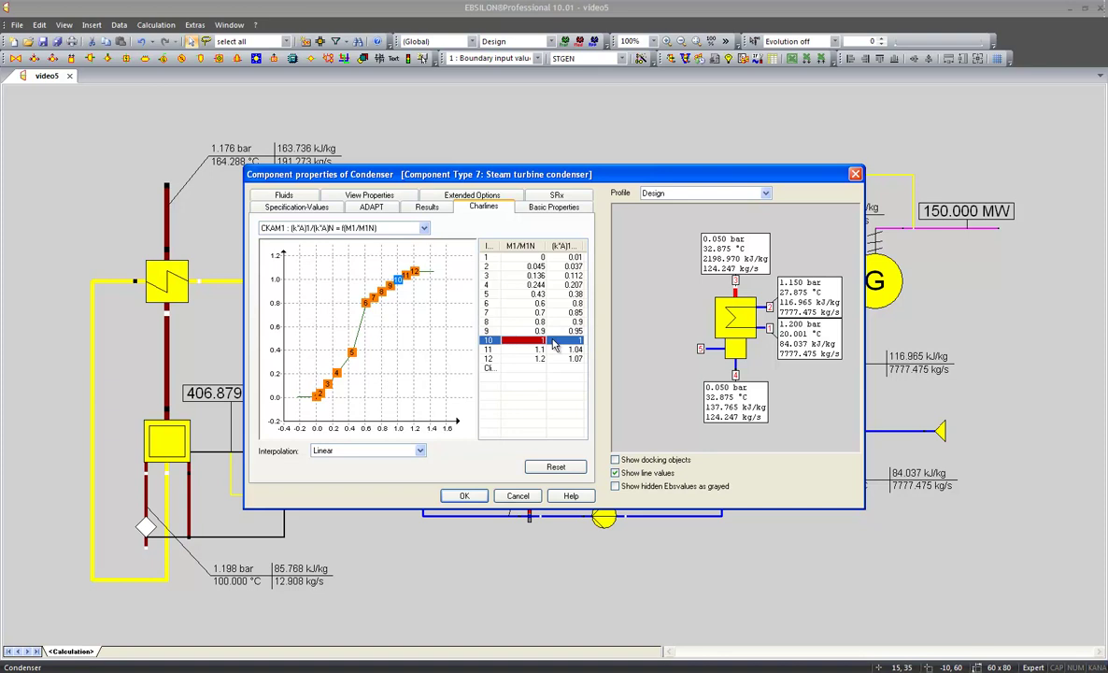
Switch the condenser properties to the OD_100L profile, accept them, and recalculate the model.
click(673, 193)
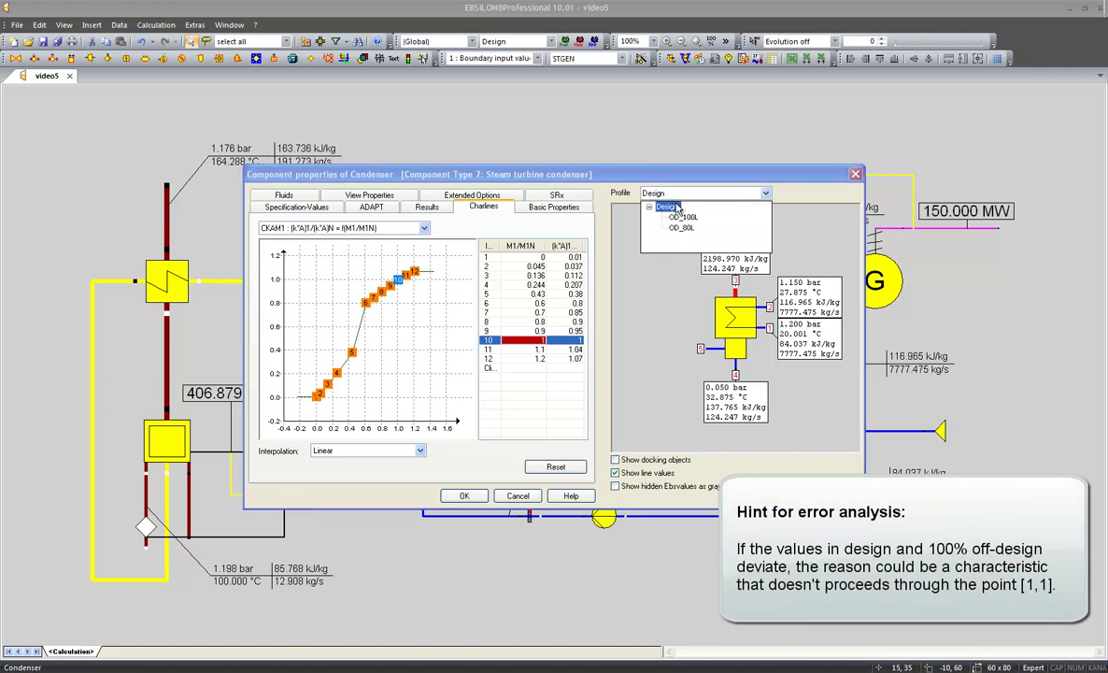
click(659, 217)
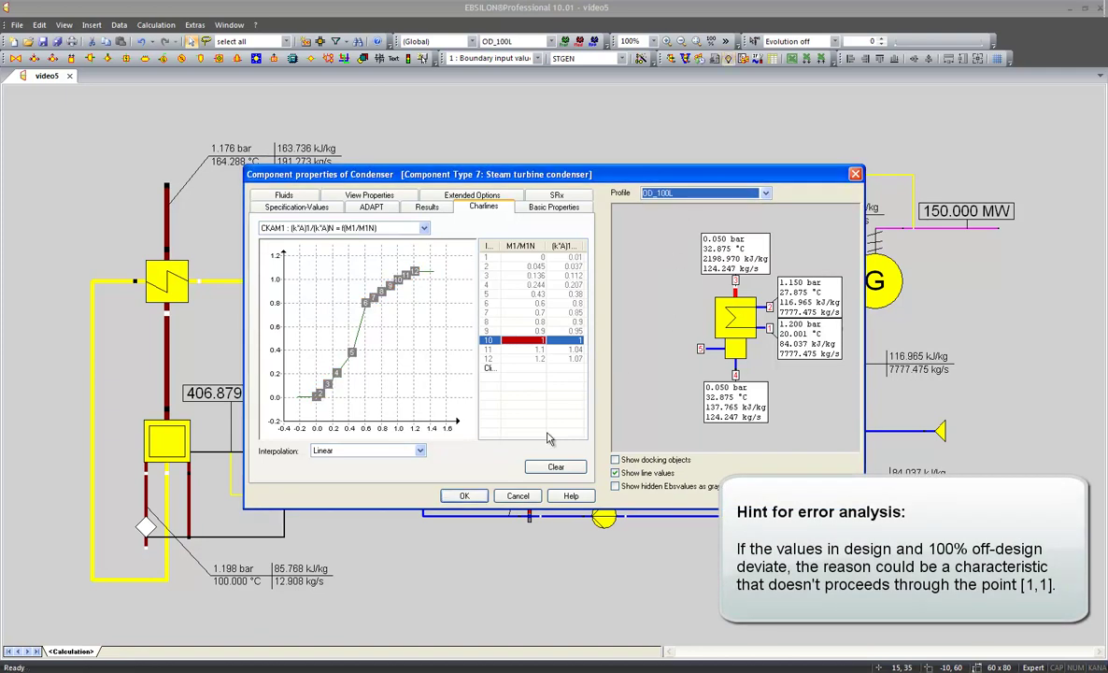
click(480, 498)
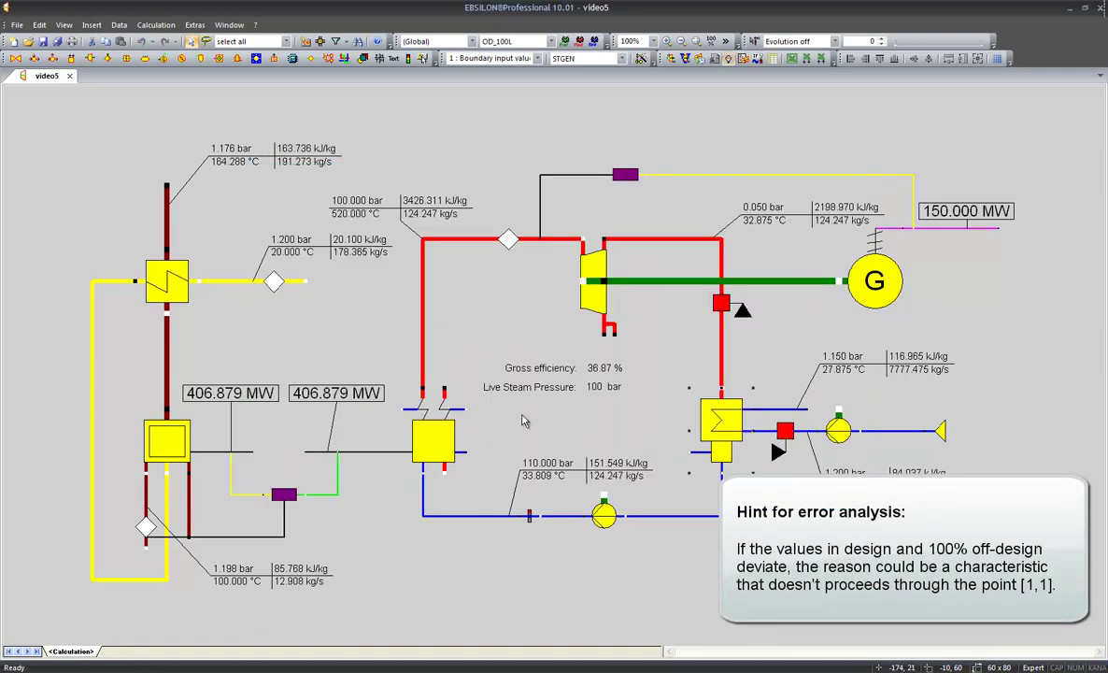
click(669, 58)
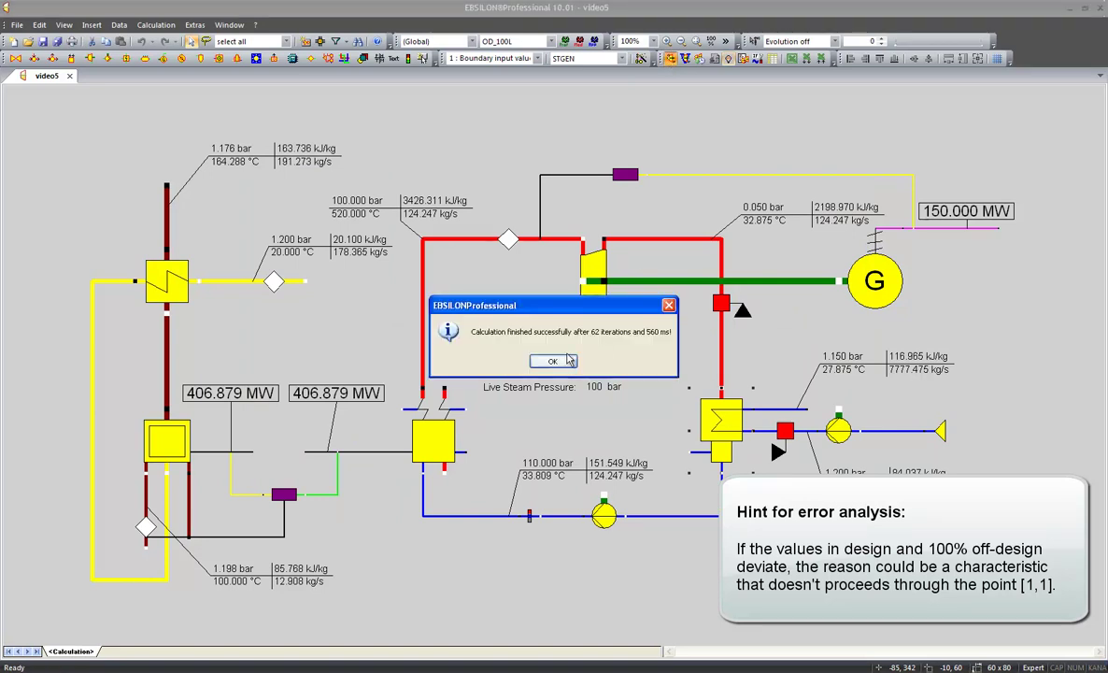
click(551, 364)
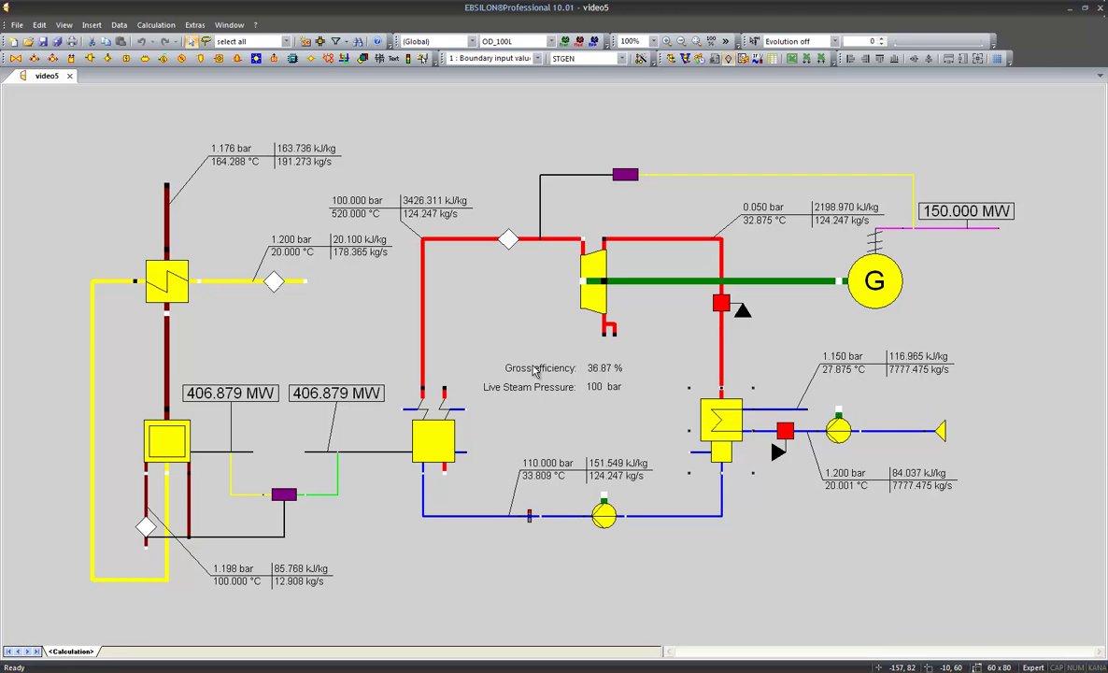
click(538, 349)
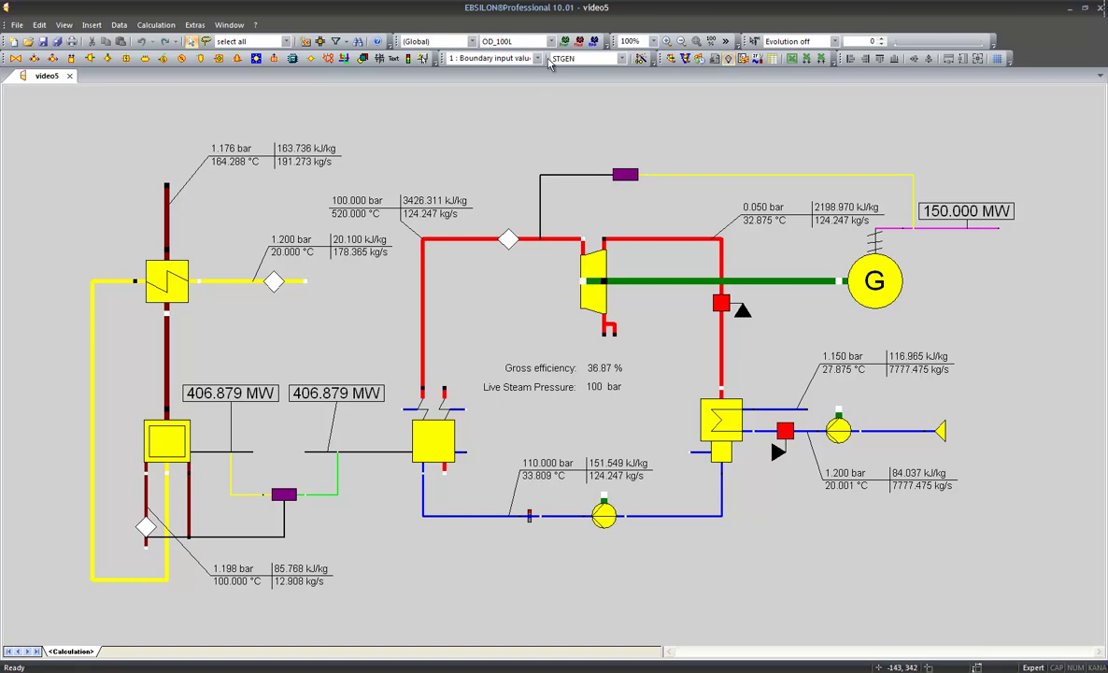
Activate the OD_80L profile and set the generator power controller's reference value SCV to 150000*0.8 kW.
click(551, 42)
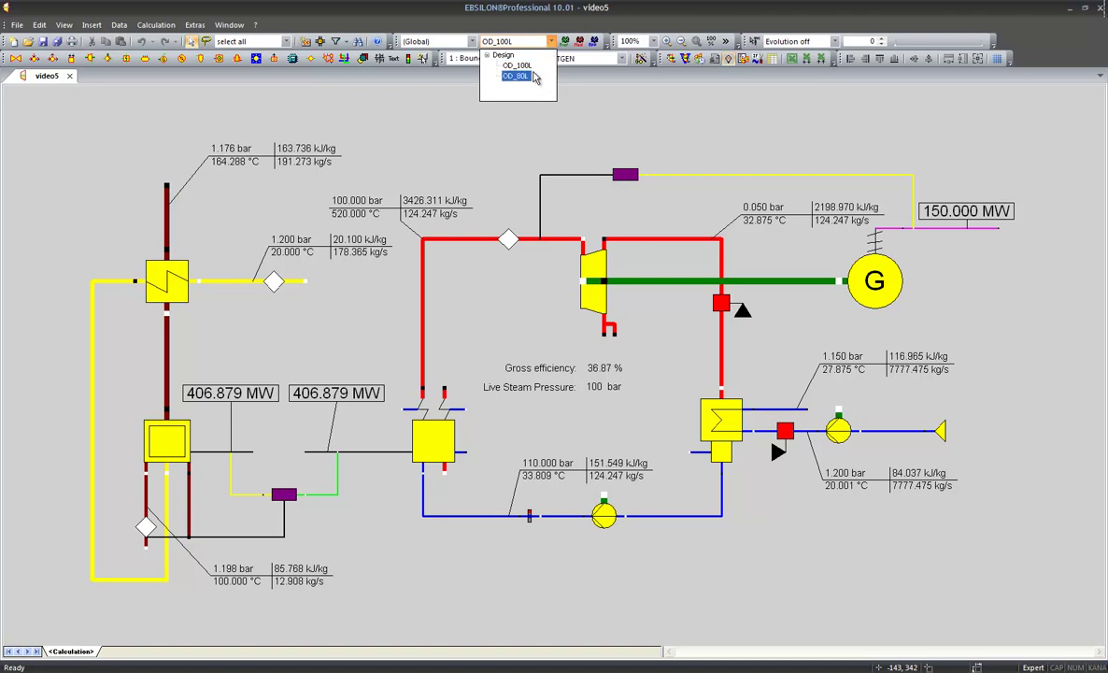
click(515, 76)
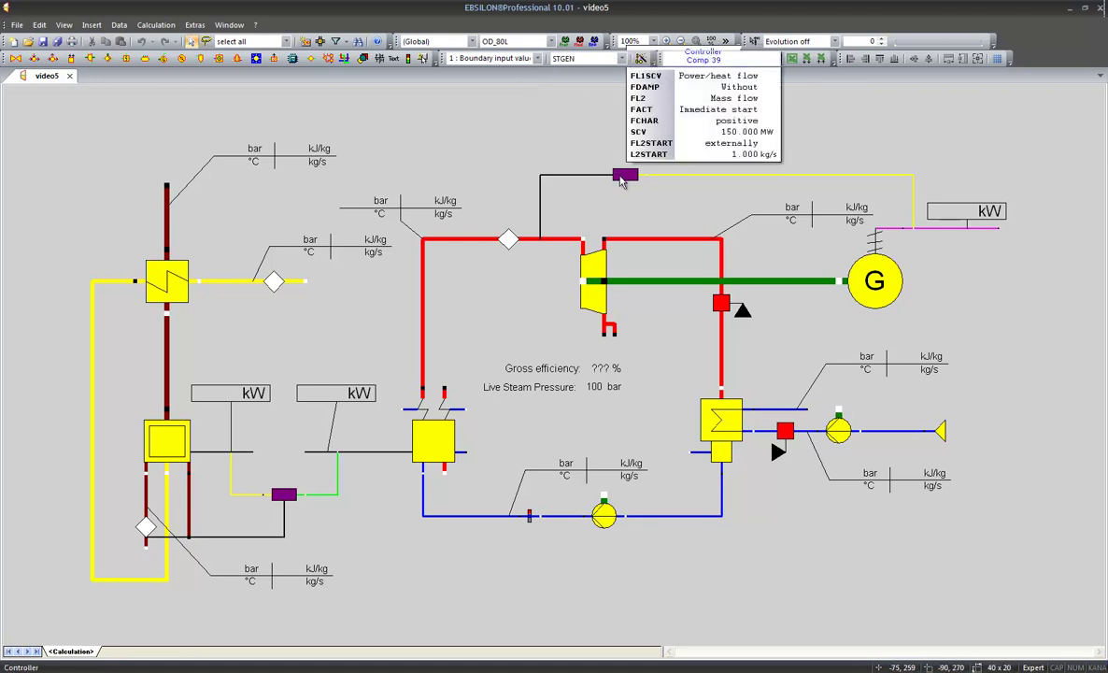
double_click(623, 177)
click(512, 378)
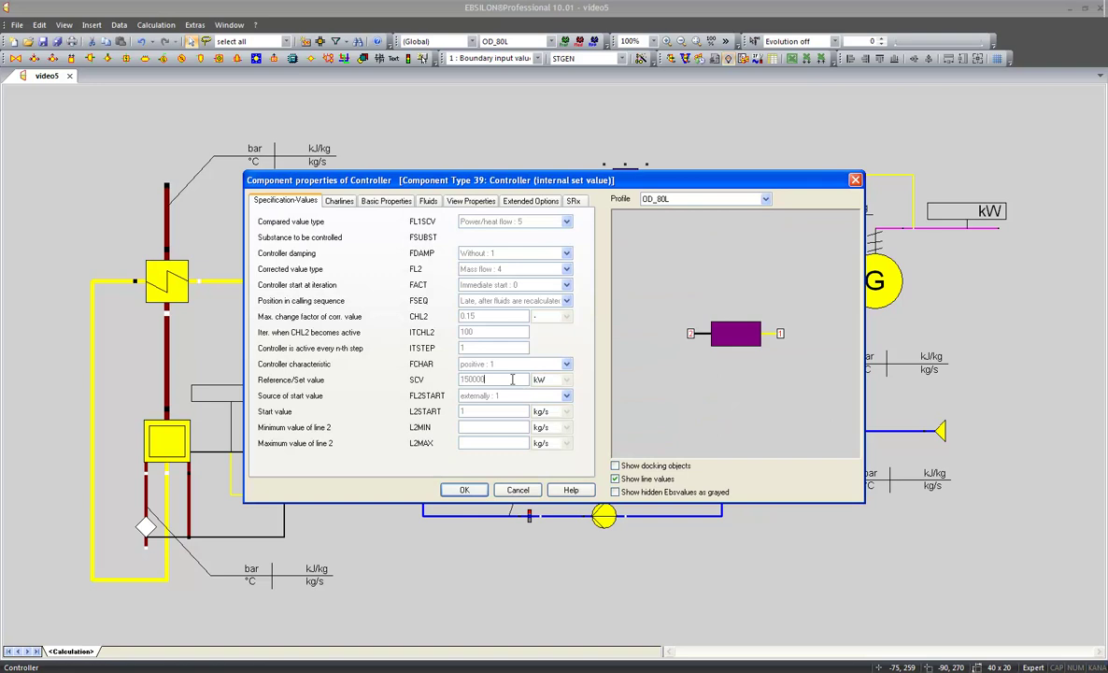
text(1)
text(0.8)
click(474, 495)
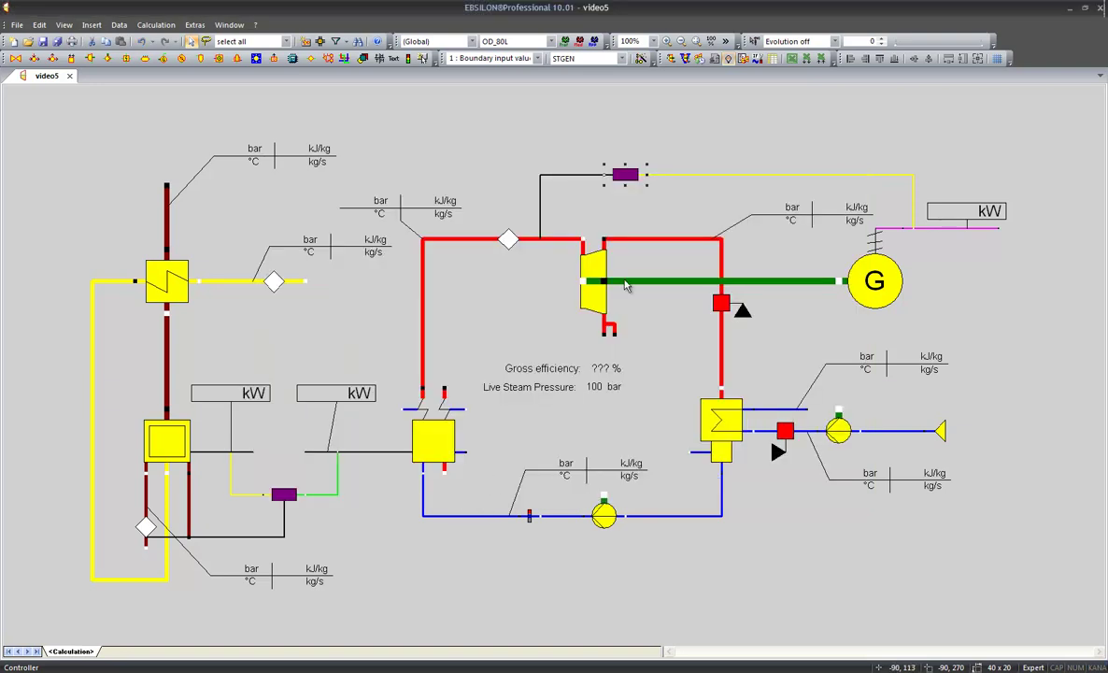
Run the calculation of the model in the OD_80L profile.
mouse_move(627, 182)
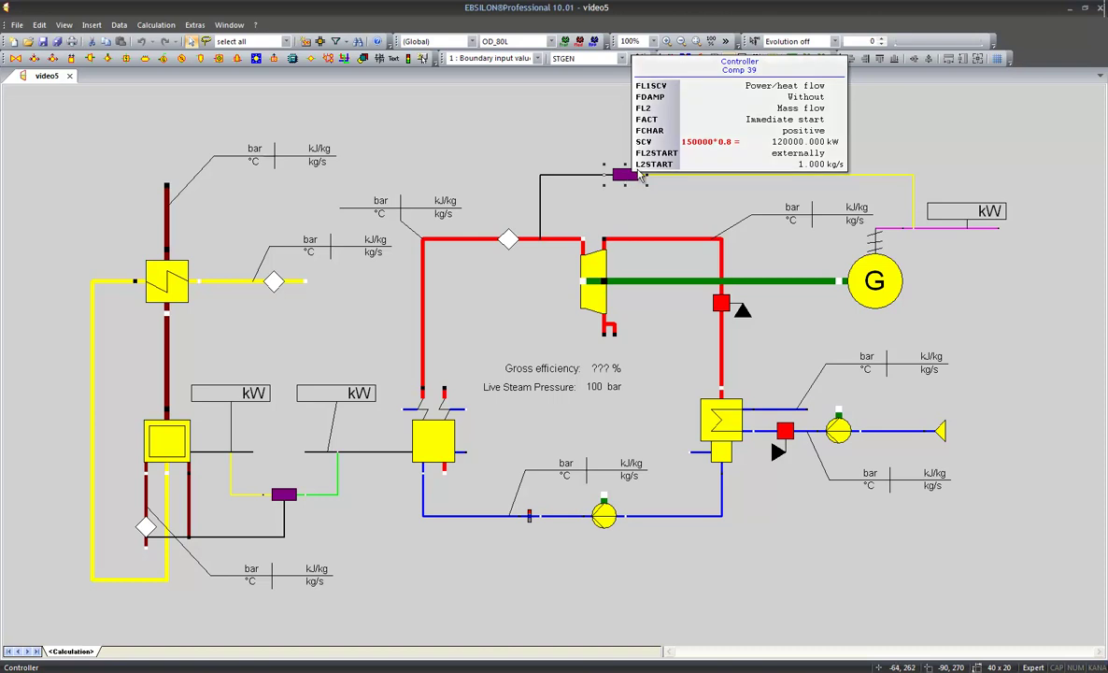
click(671, 60)
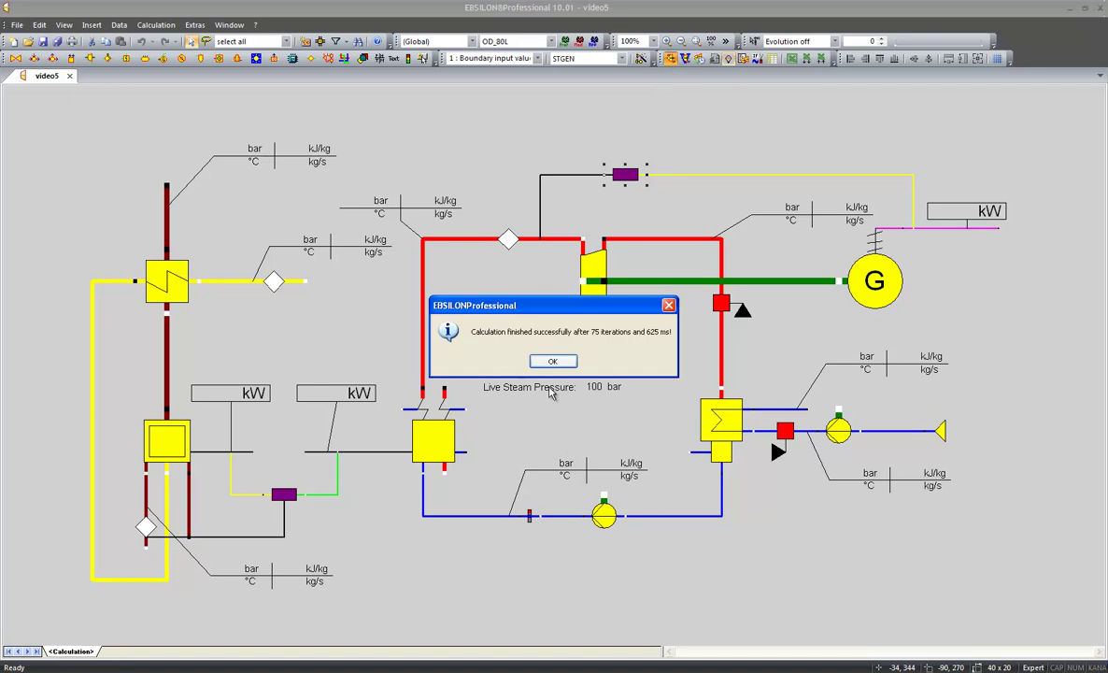
click(551, 362)
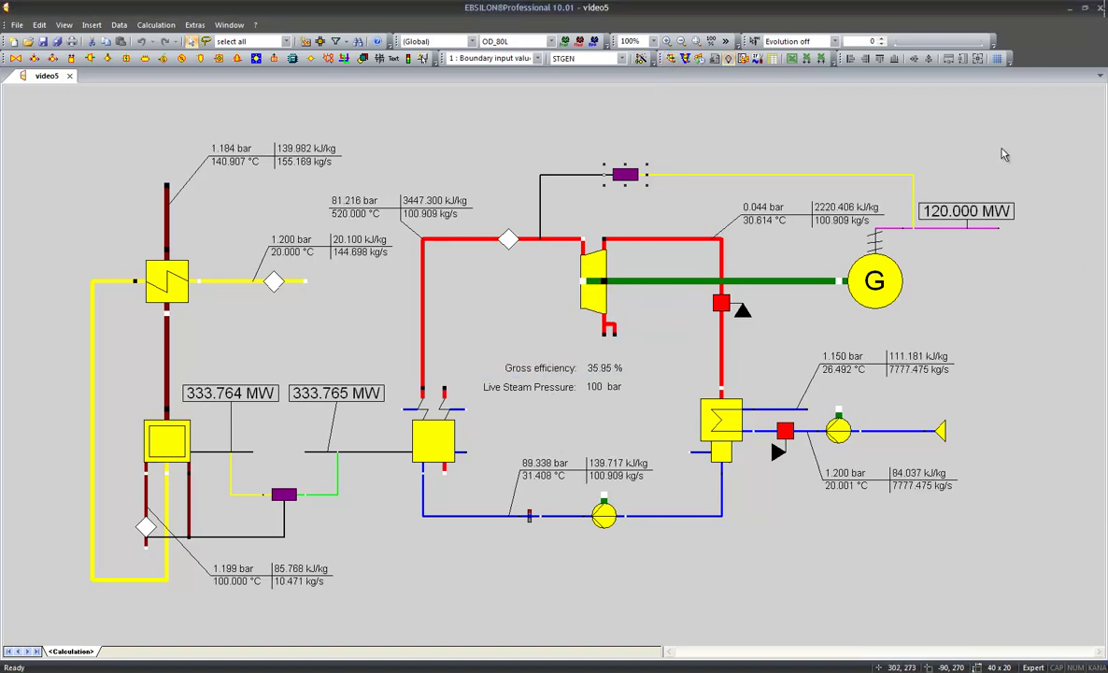
Open the steam turbine's properties and compare its calculated results with the nominal isentropic efficiency ETAIN in the specification values.
mouse_move(871, 272)
mouse_move(584, 308)
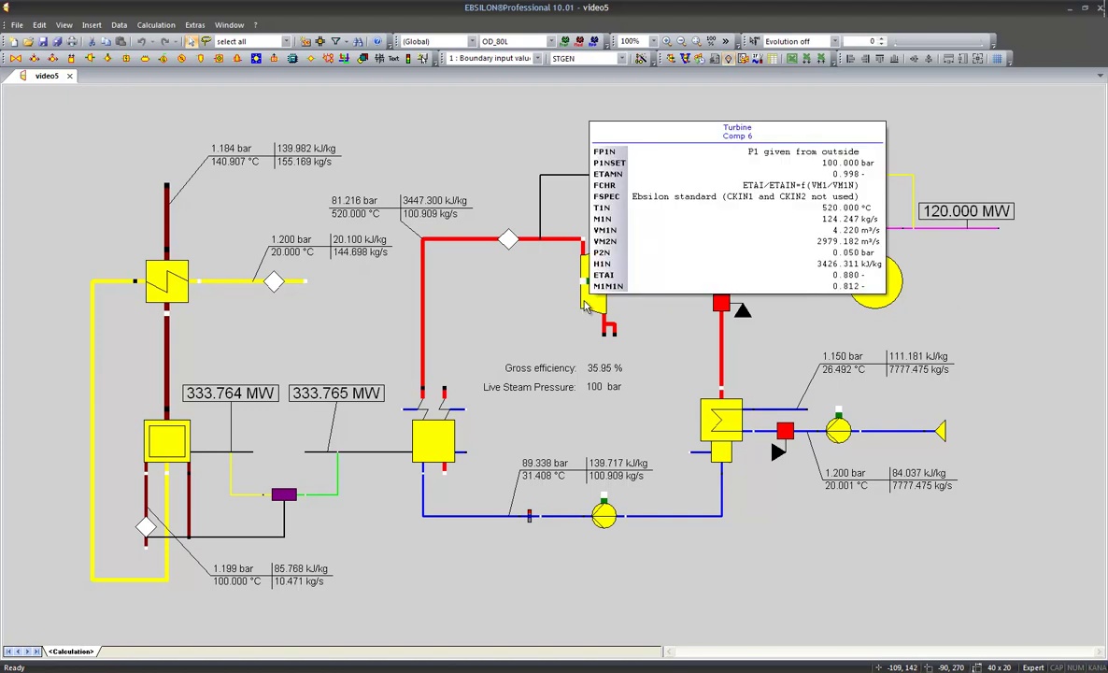
click(586, 308)
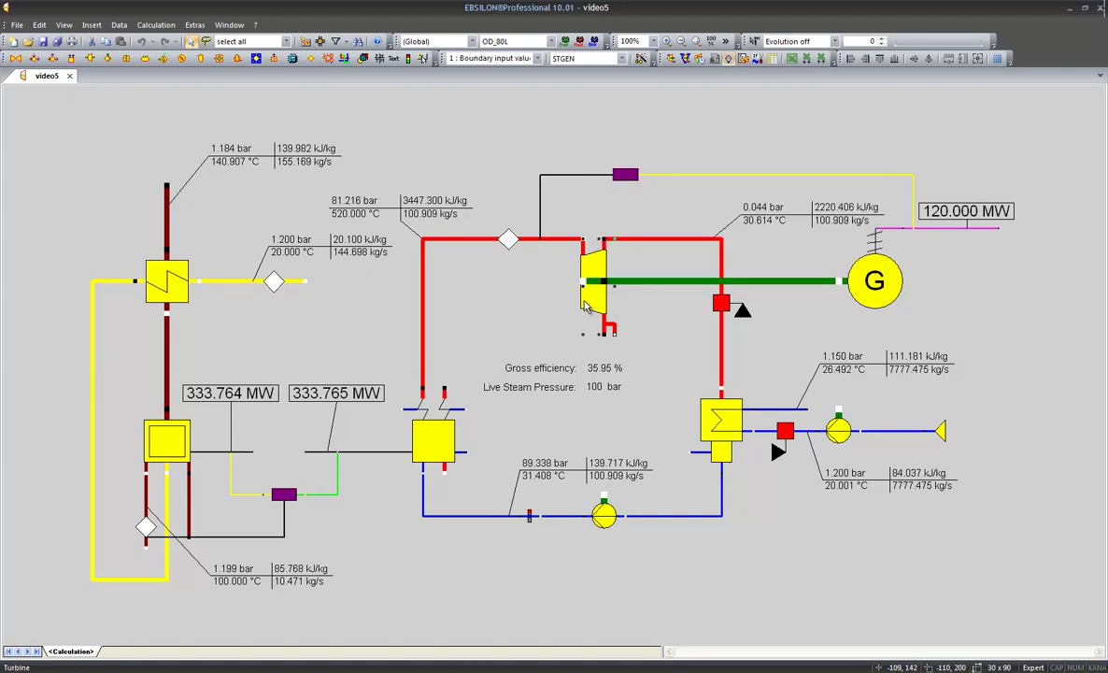
double_click(586, 308)
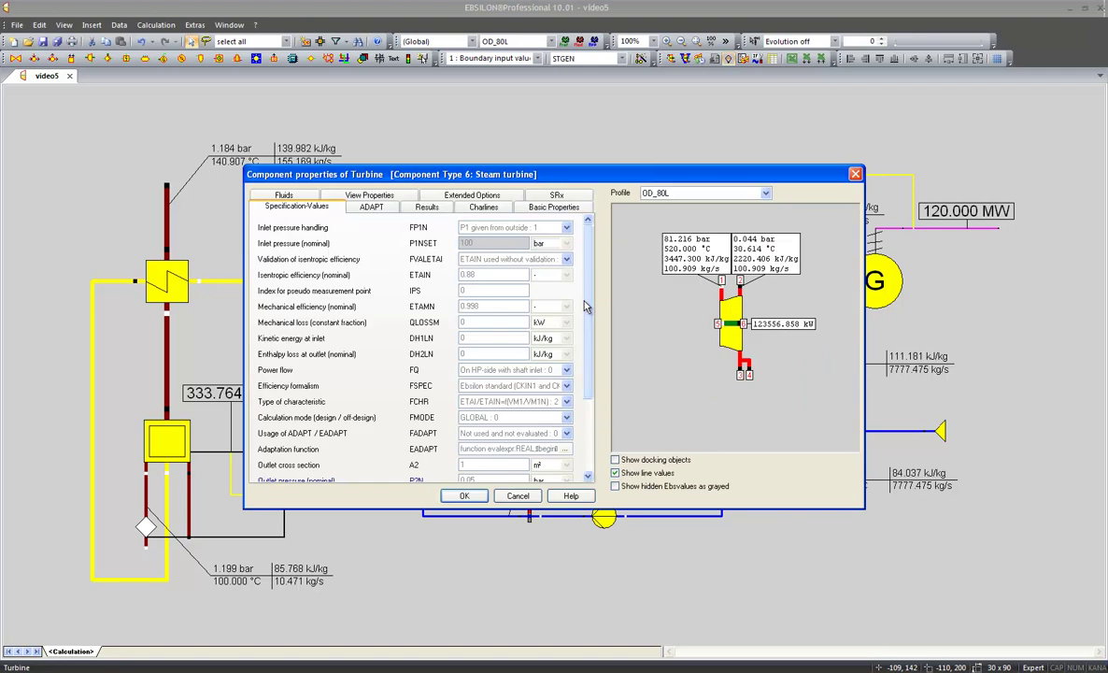
click(428, 209)
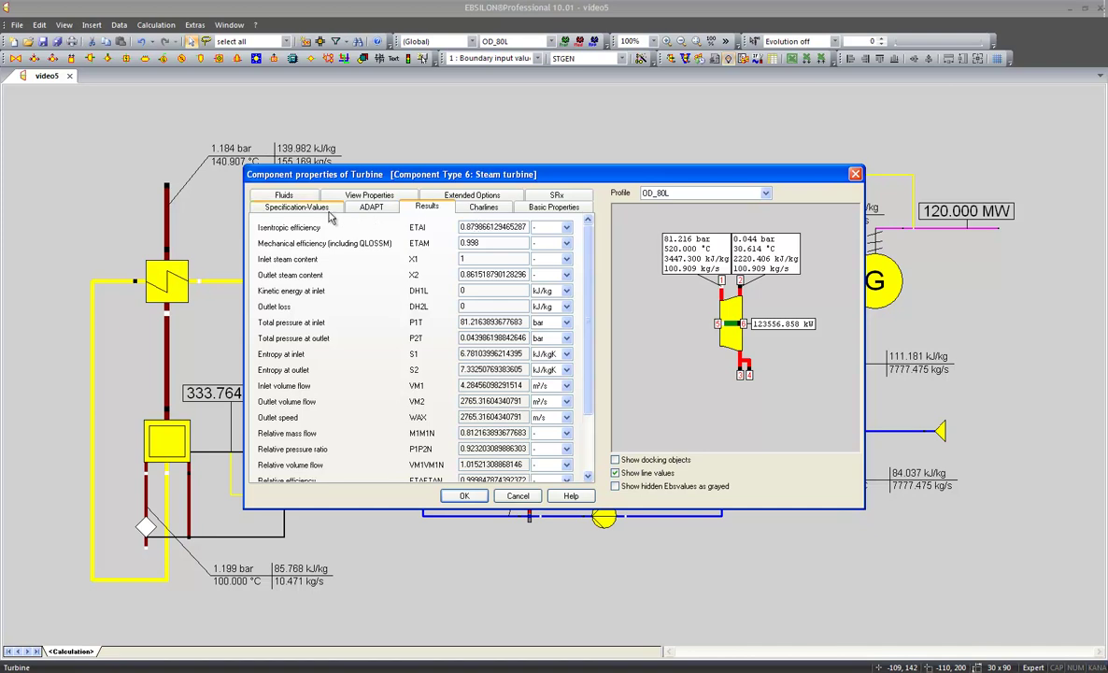
click(313, 206)
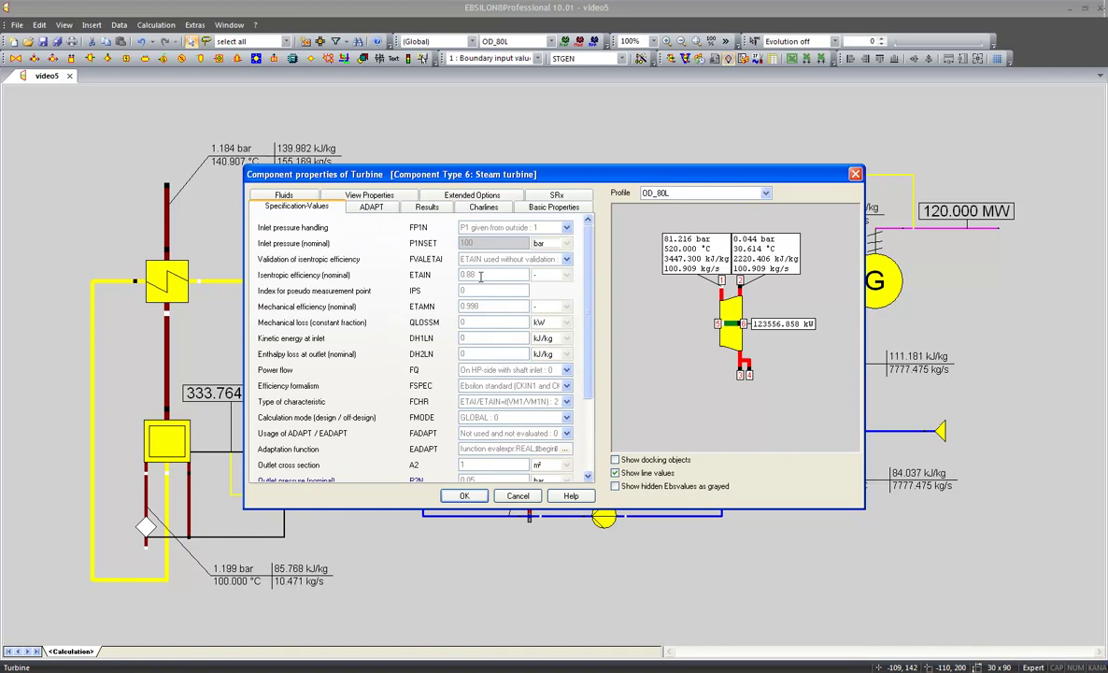
Compare the turbine's resulting isentropic efficiency ETAI across the Design, OD_100L and OD_80L profiles.
click(646, 192)
click(692, 205)
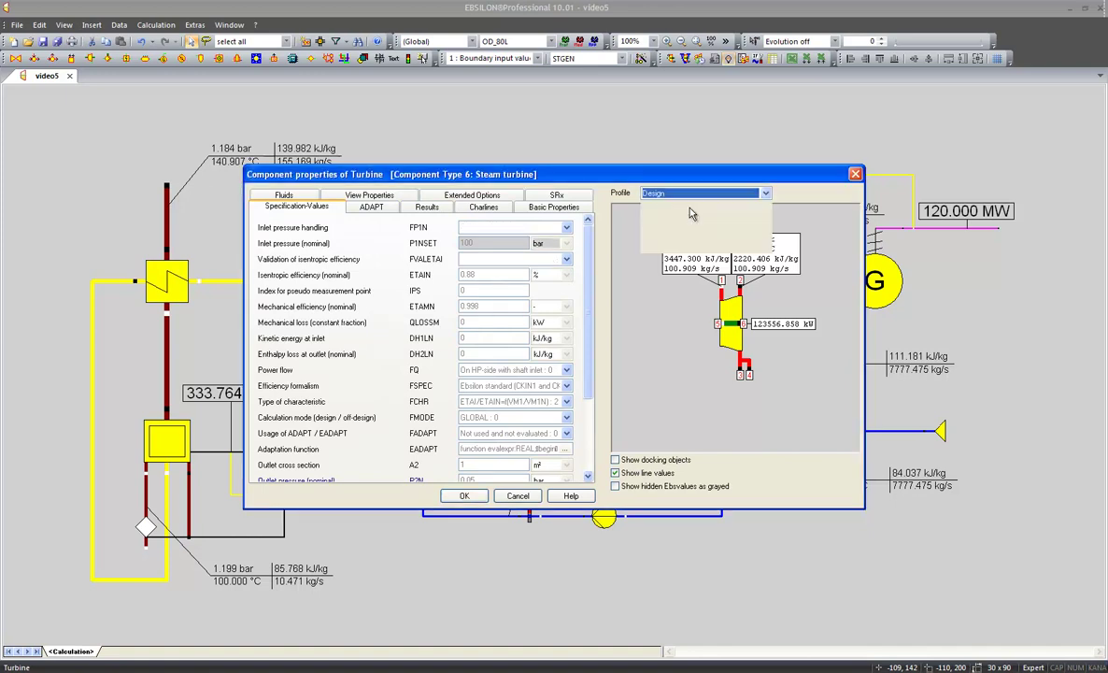
click(428, 211)
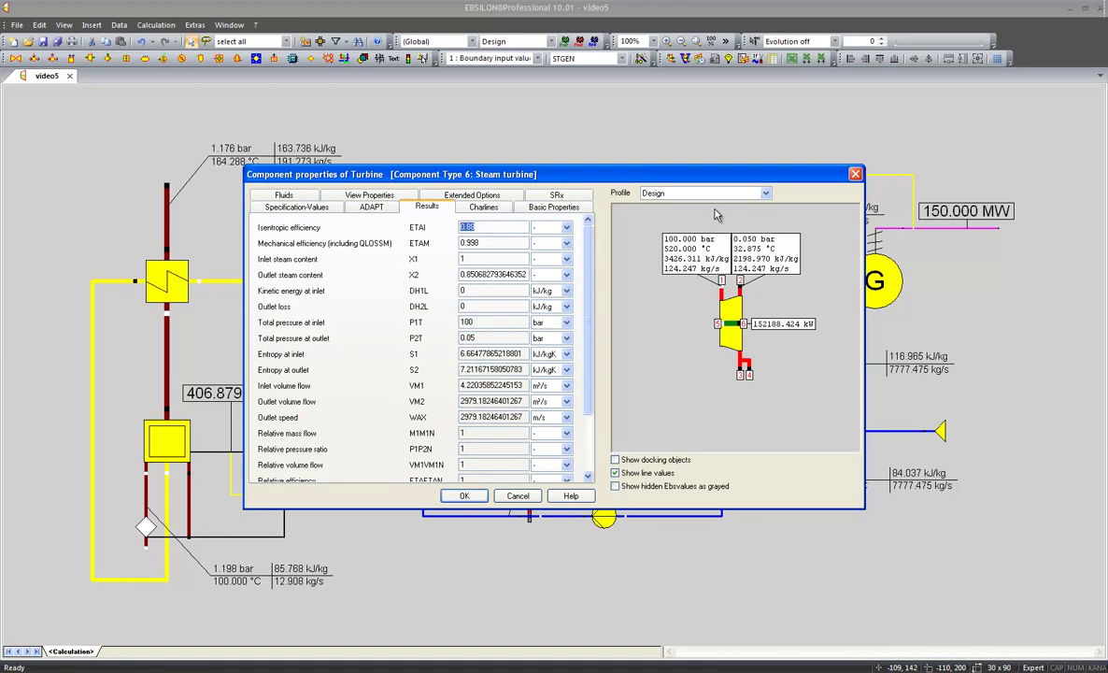
click(661, 193)
click(708, 221)
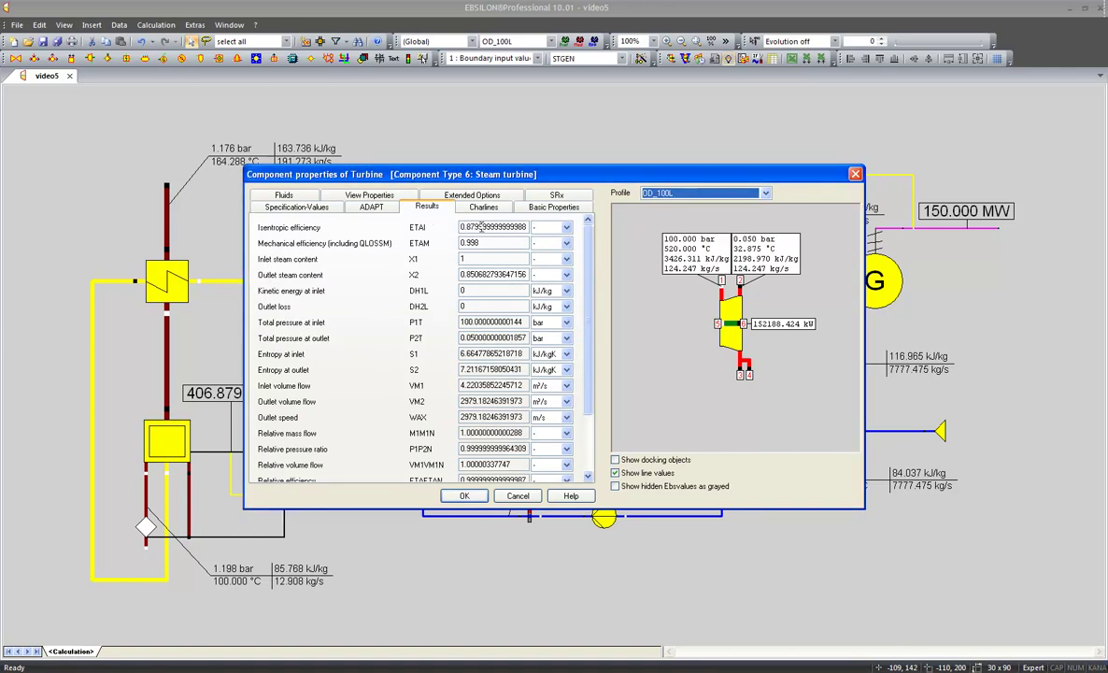
drag(497, 227, 413, 246)
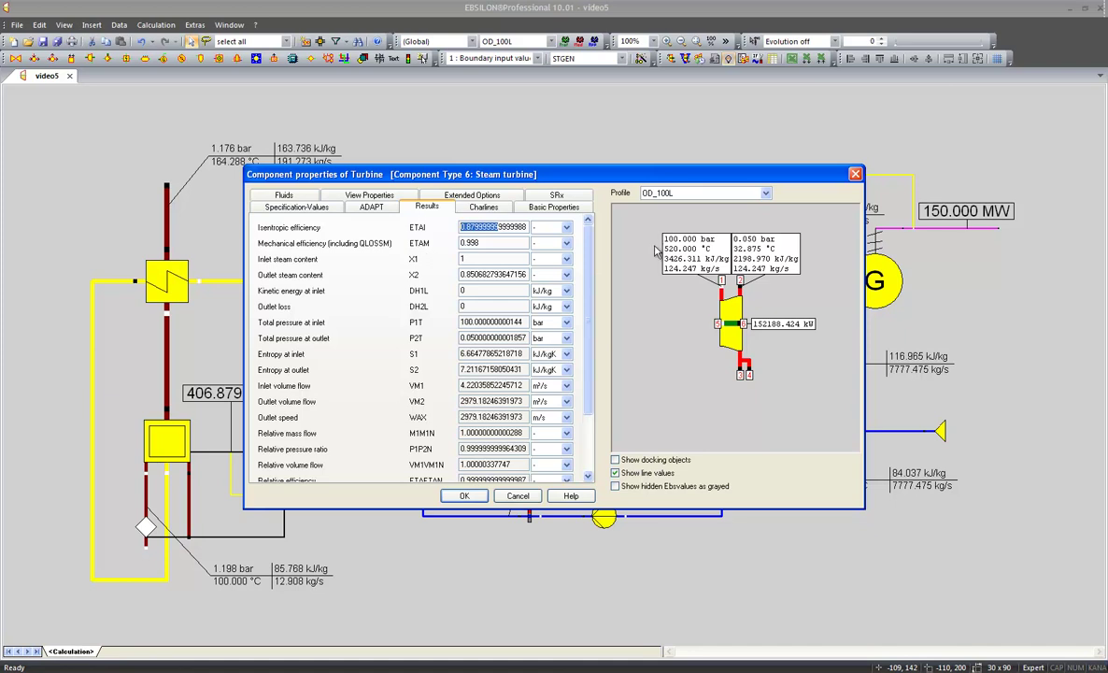
click(709, 198)
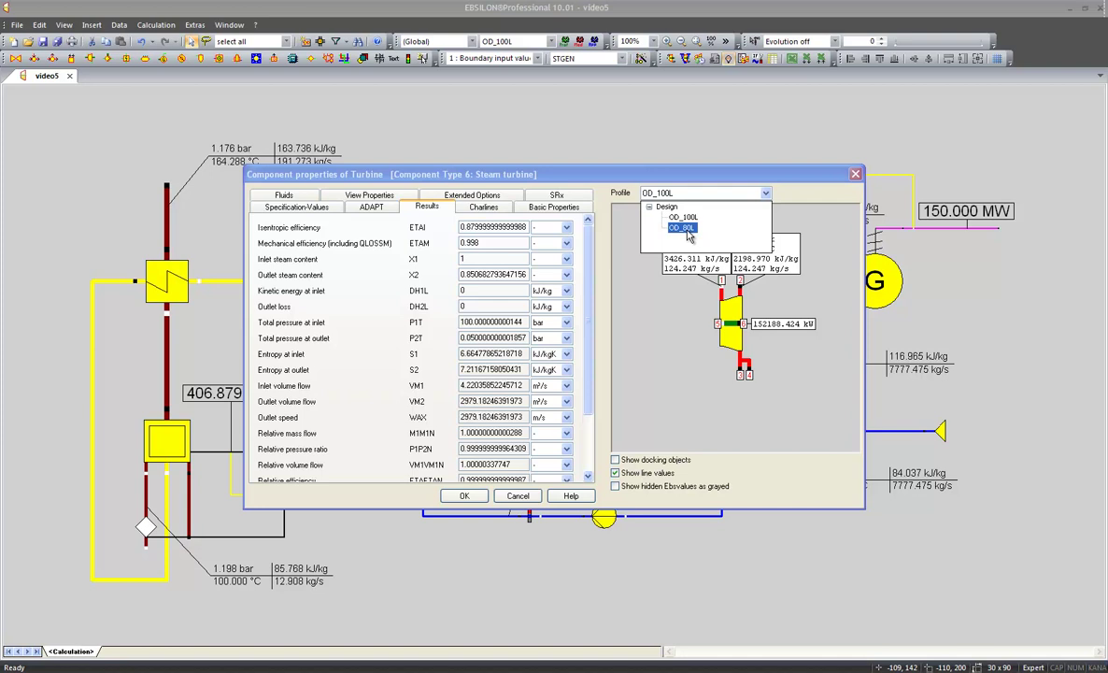
click(687, 231)
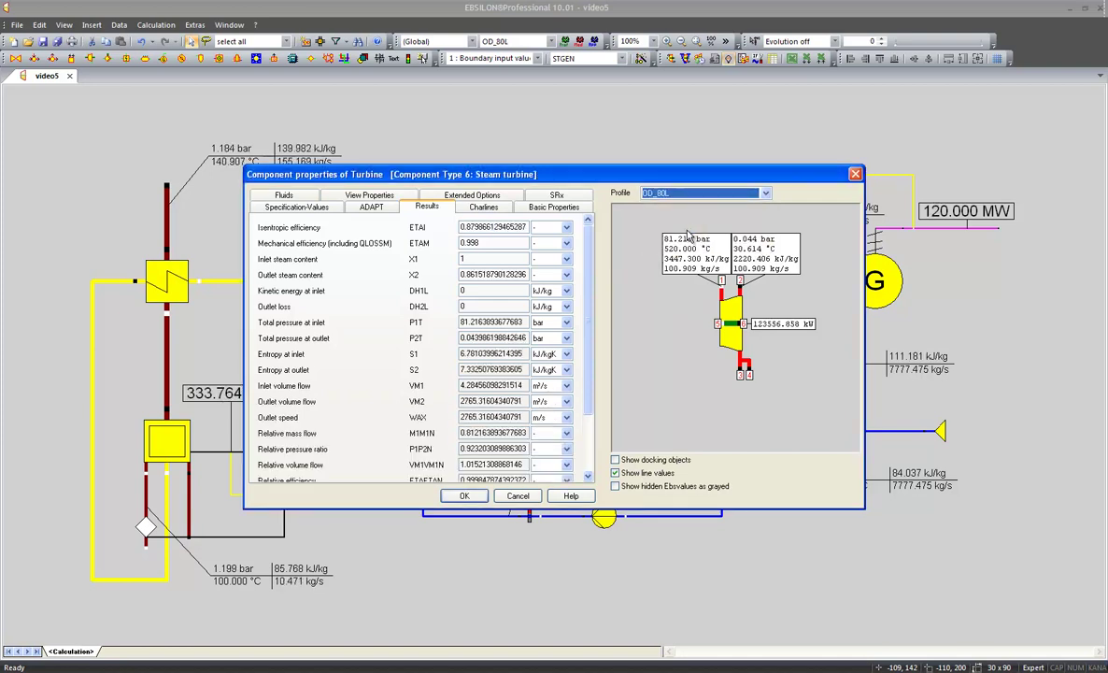
Examine the turbine's CETA efficiency characteristic at point 8.
click(482, 208)
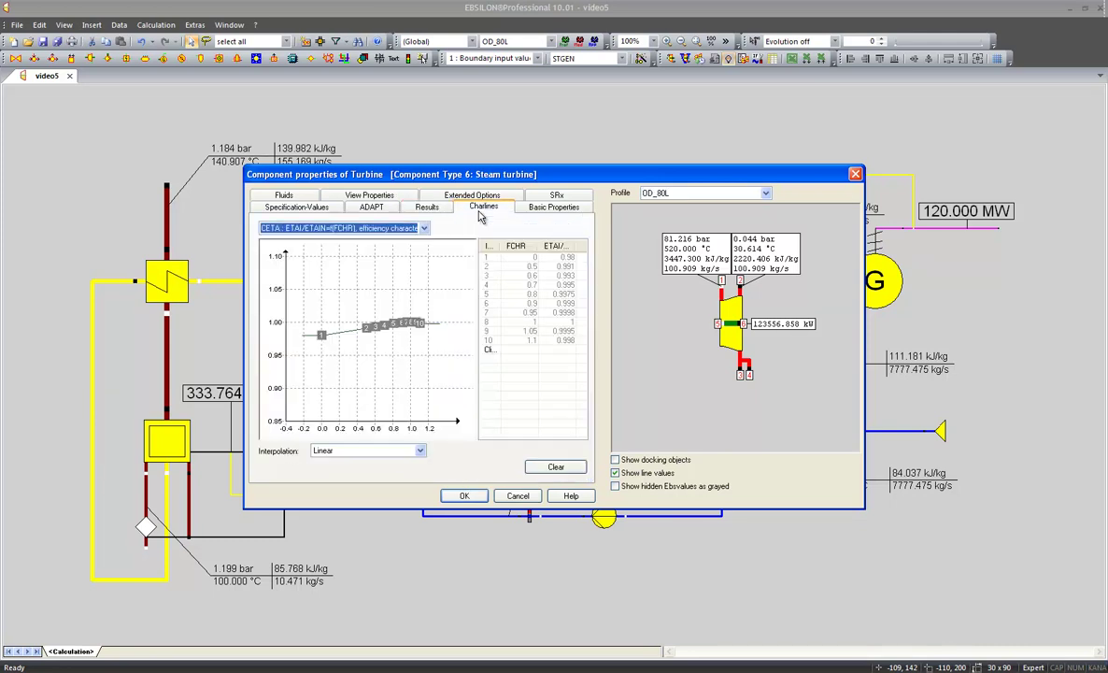
click(537, 324)
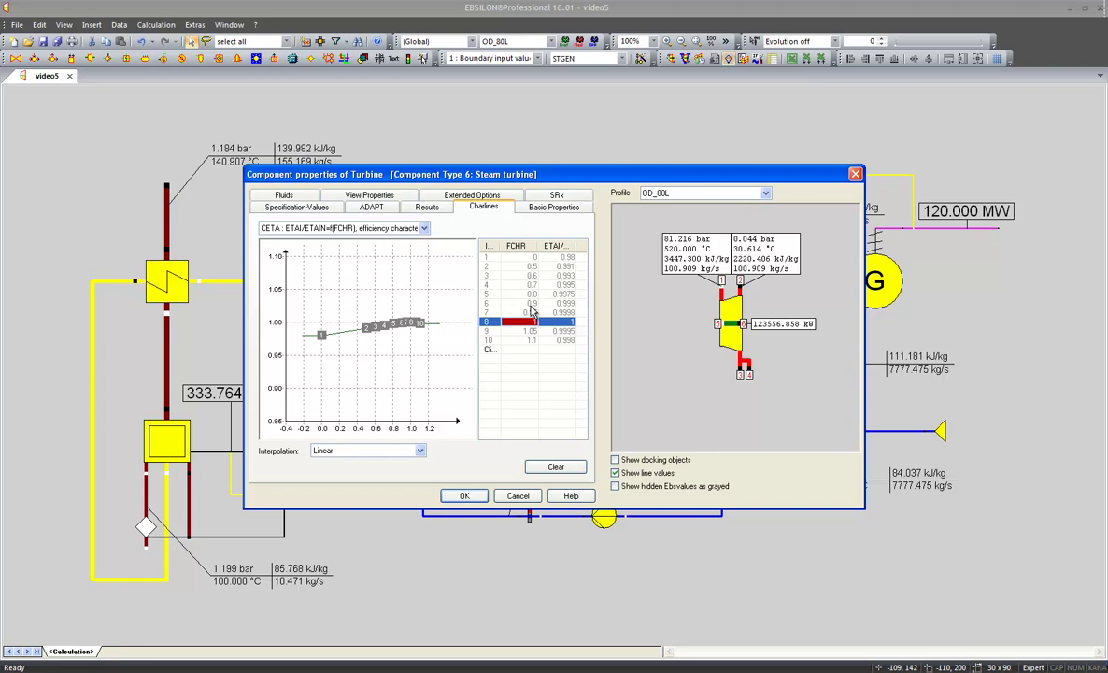
Compare the turbine's inlet volume flow VM1 in OD_80L and OD_100L, and check the relative volume flow VM1VM1N in OD_80L.
click(426, 207)
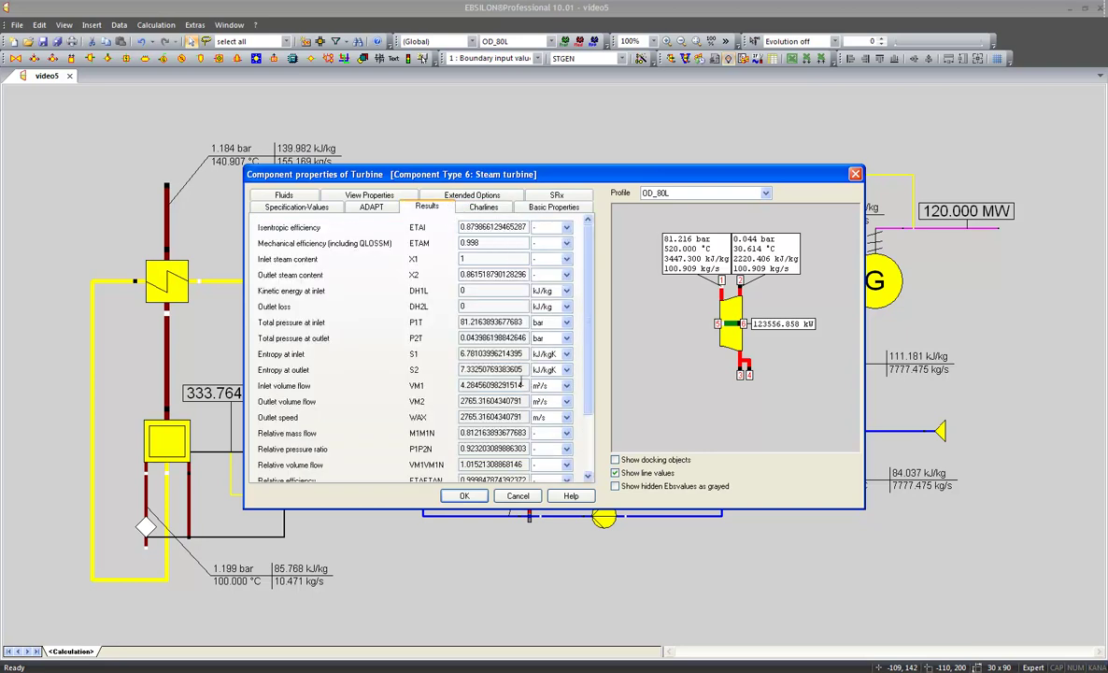
drag(520, 385, 458, 385)
click(663, 200)
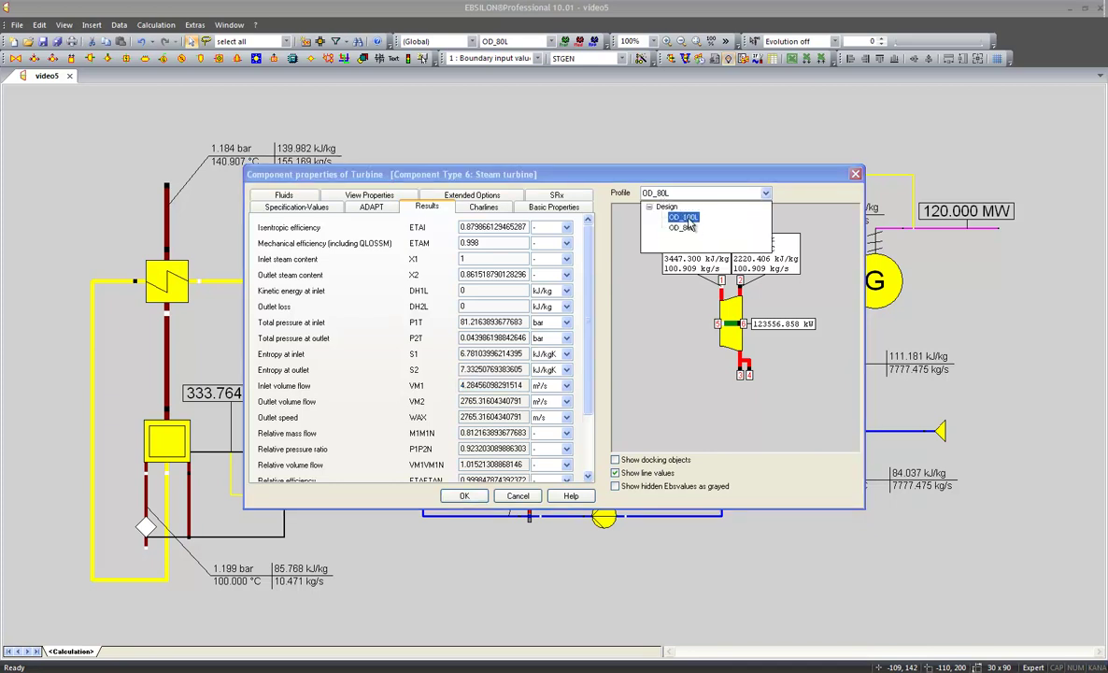
click(686, 218)
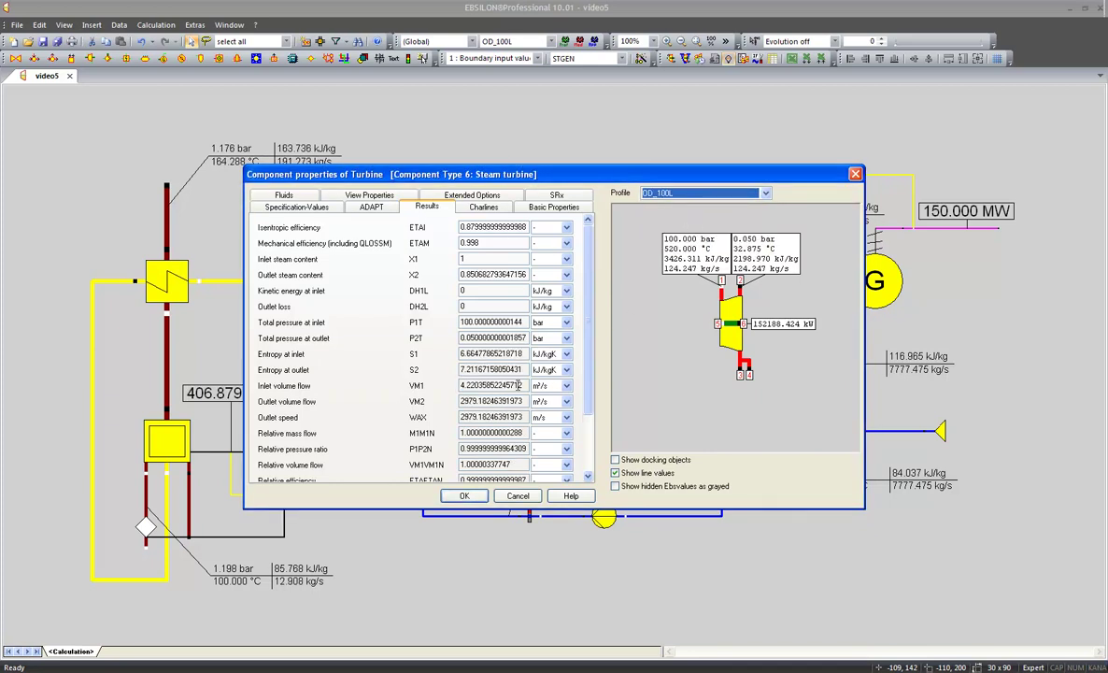
drag(514, 385, 457, 385)
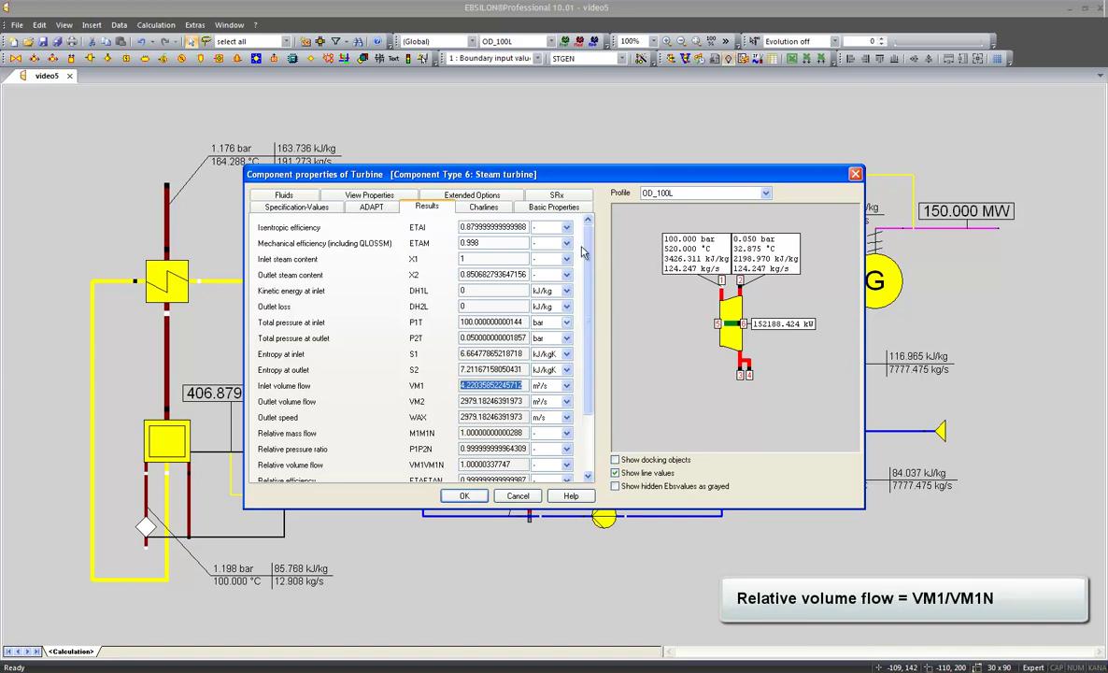
click(651, 192)
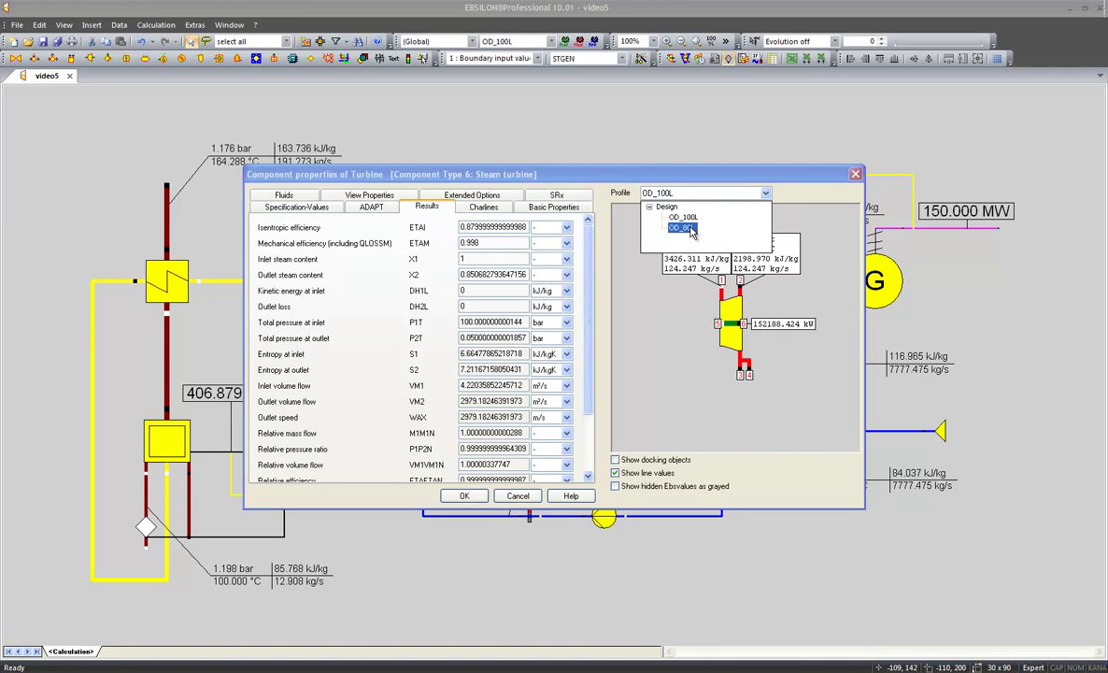
click(684, 228)
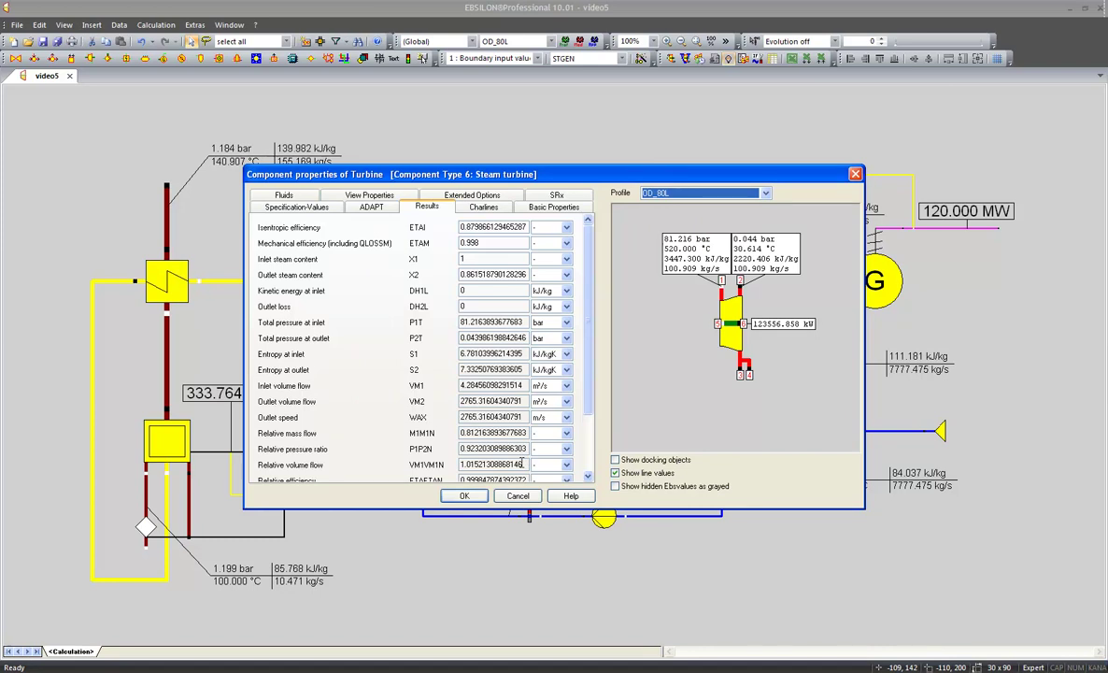
drag(522, 465, 461, 465)
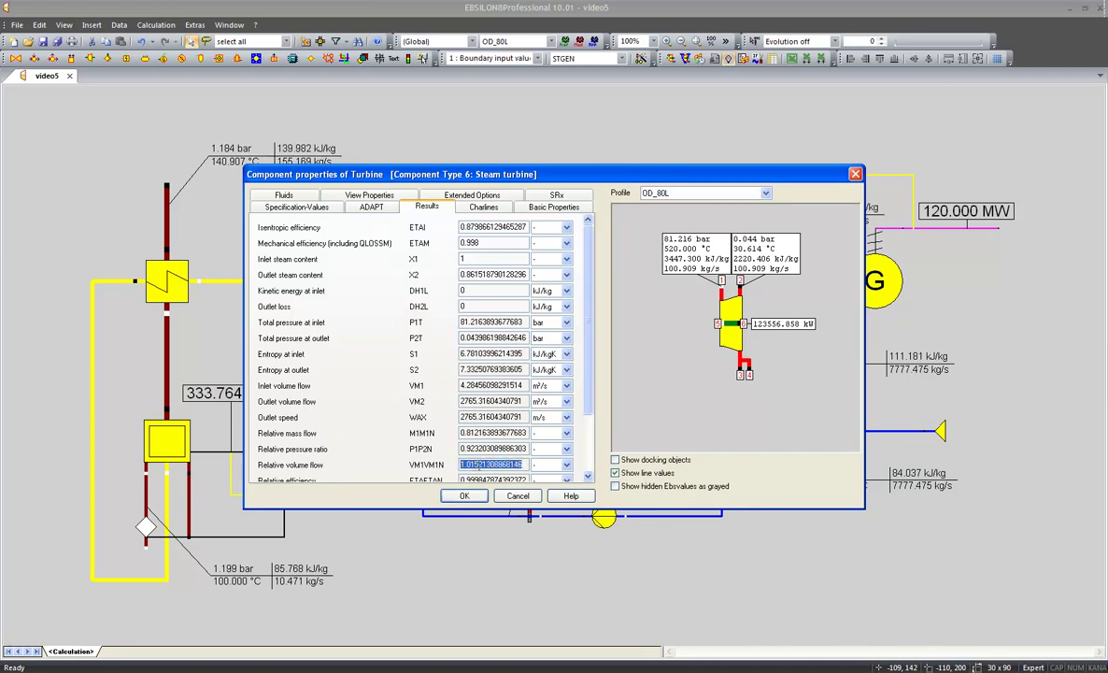
Check the CETA efficiency characteristic against the resulting isentropic efficiency ETAI in OD_80L, and accept the turbine properties.
click(478, 207)
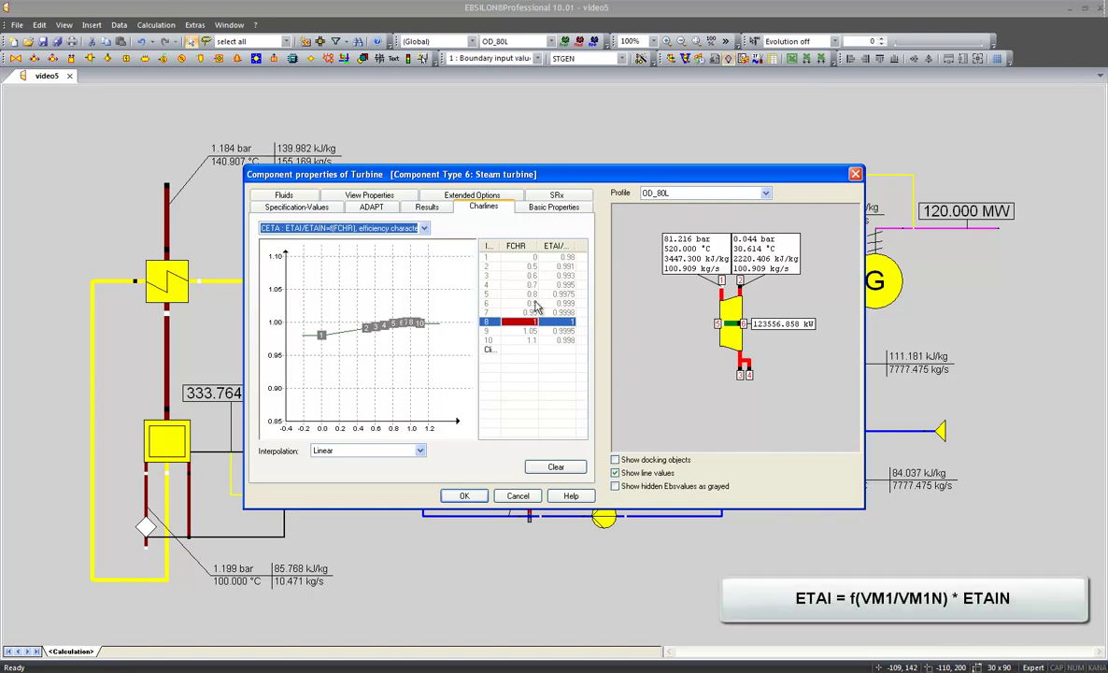
click(423, 208)
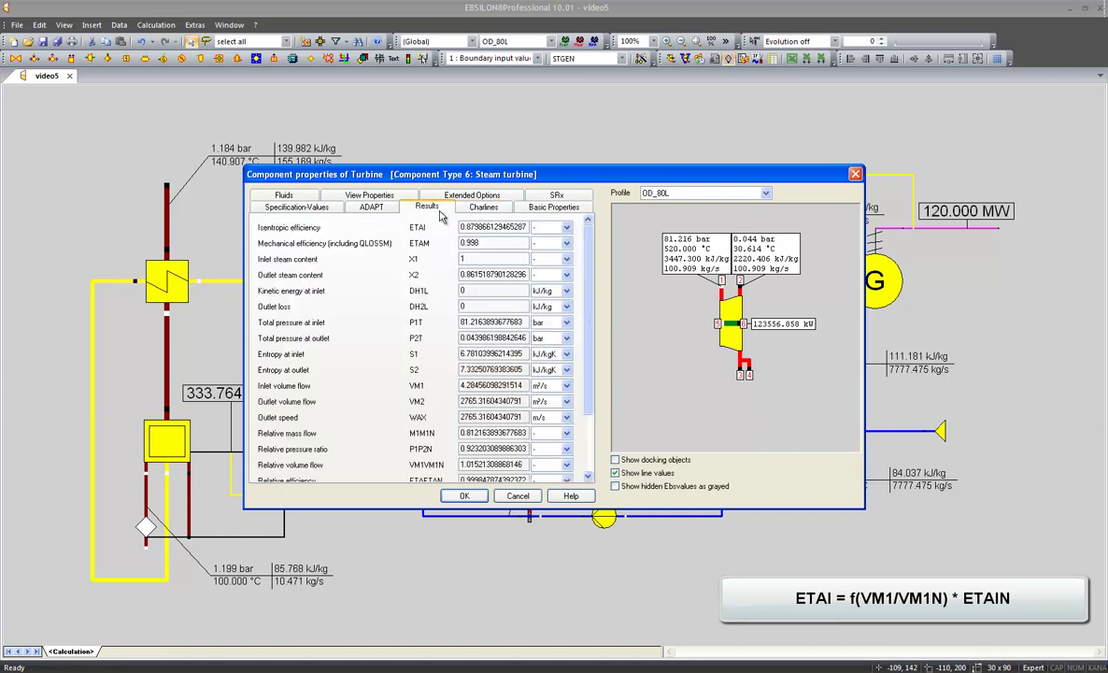
drag(485, 227, 413, 259)
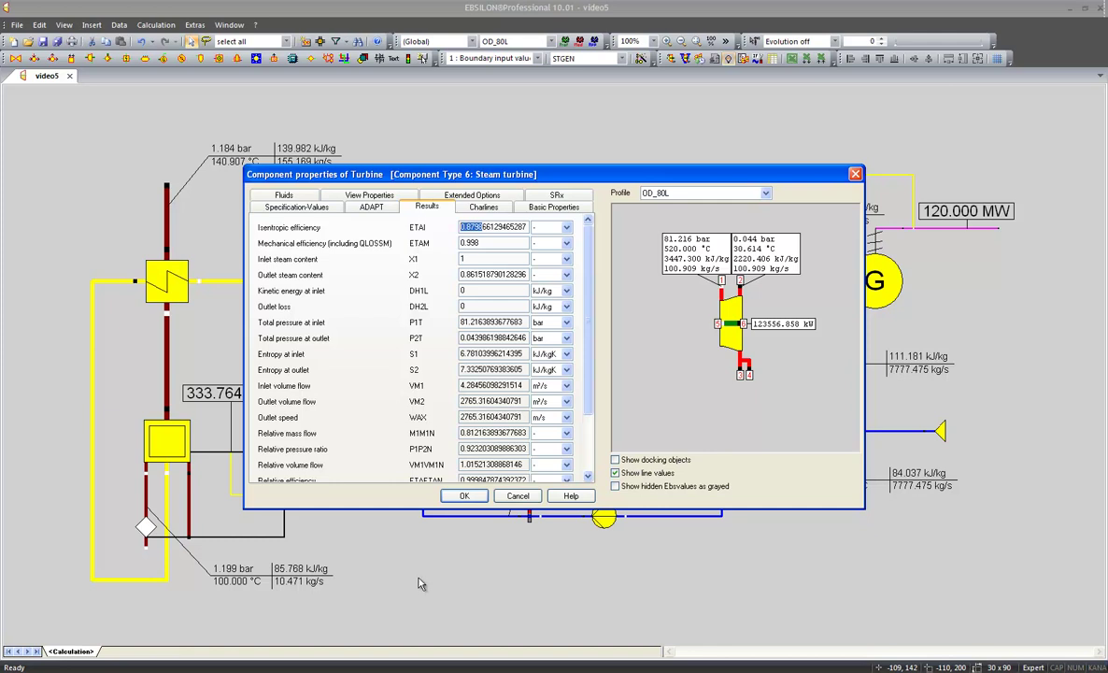
click(462, 497)
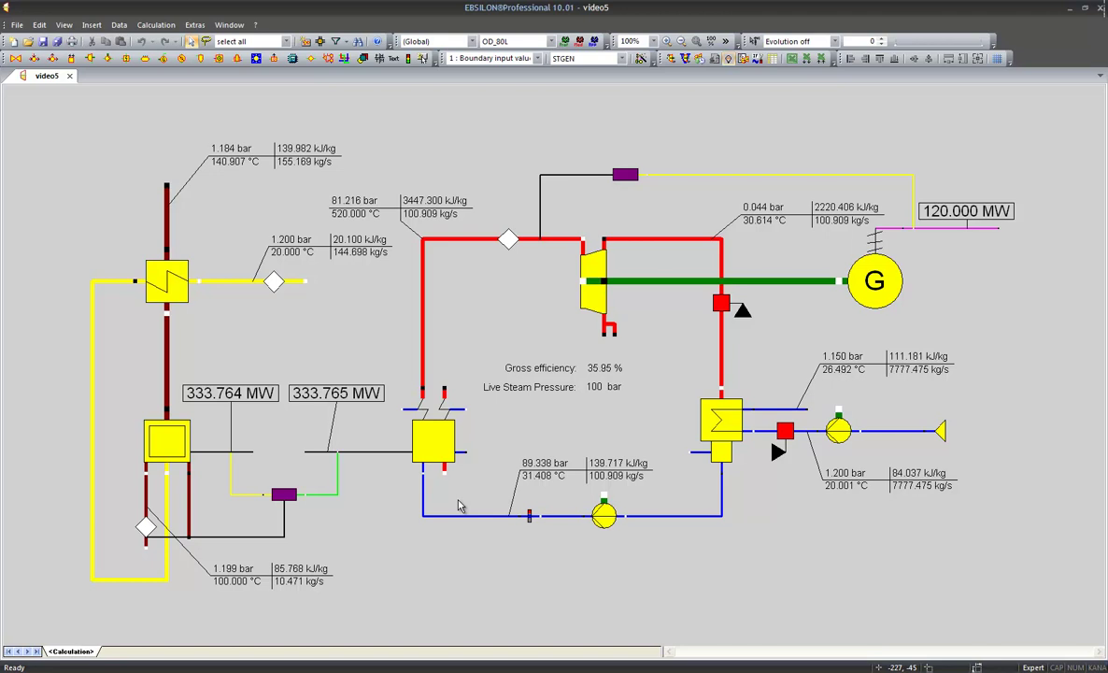
Move the white value component on the live steam pipe close to the bend above the steam generator.
mouse_move(435, 448)
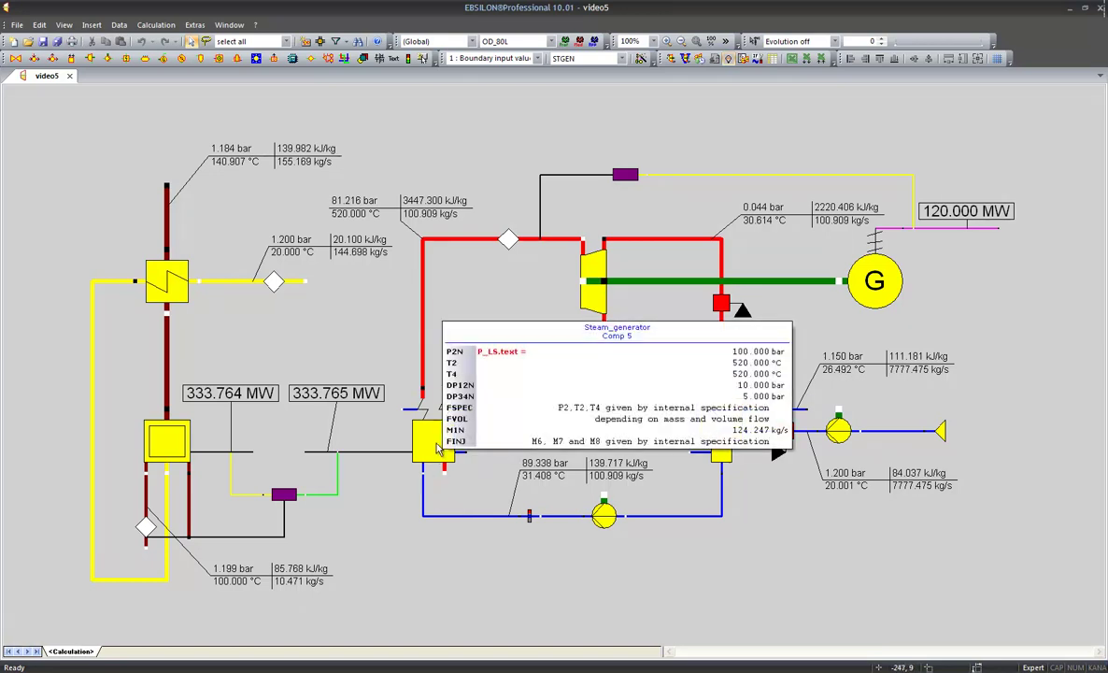
mouse_move(589, 285)
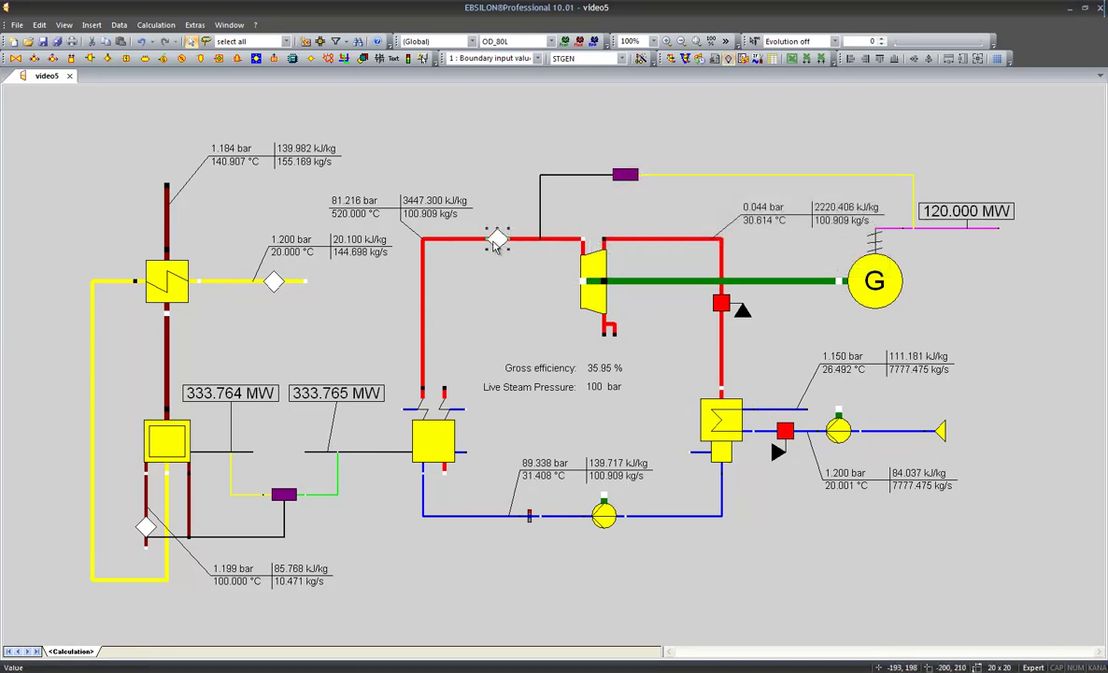
drag(453, 245, 442, 245)
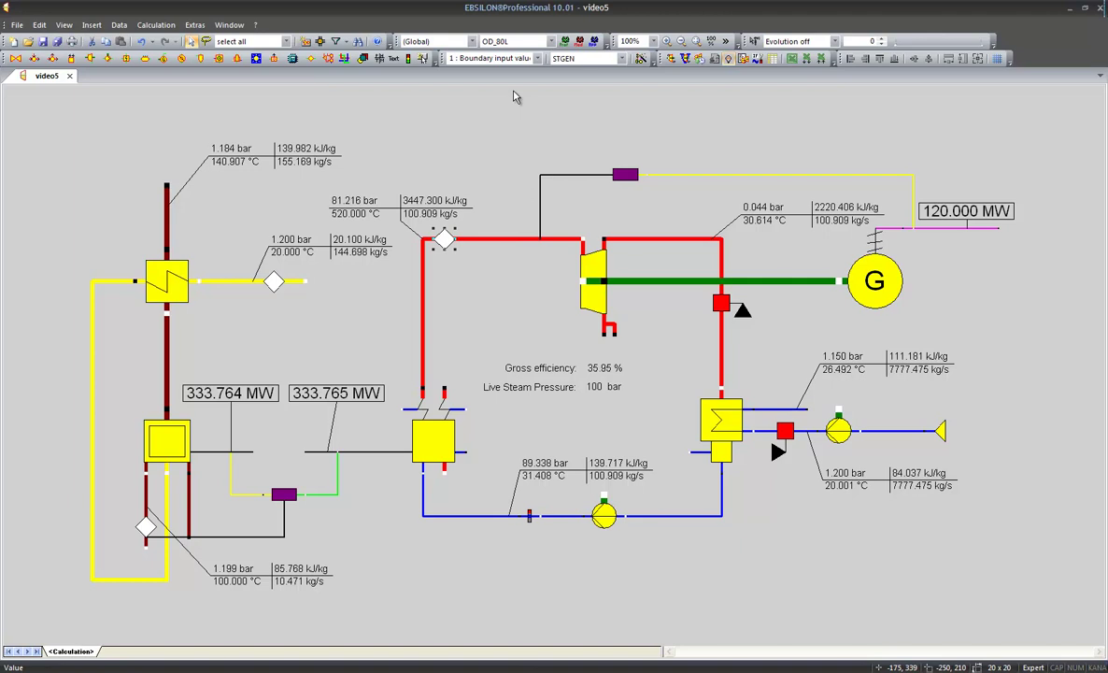
Activate the Design profile and cut open the live steam pipe between the value component and the controller connection.
click(514, 41)
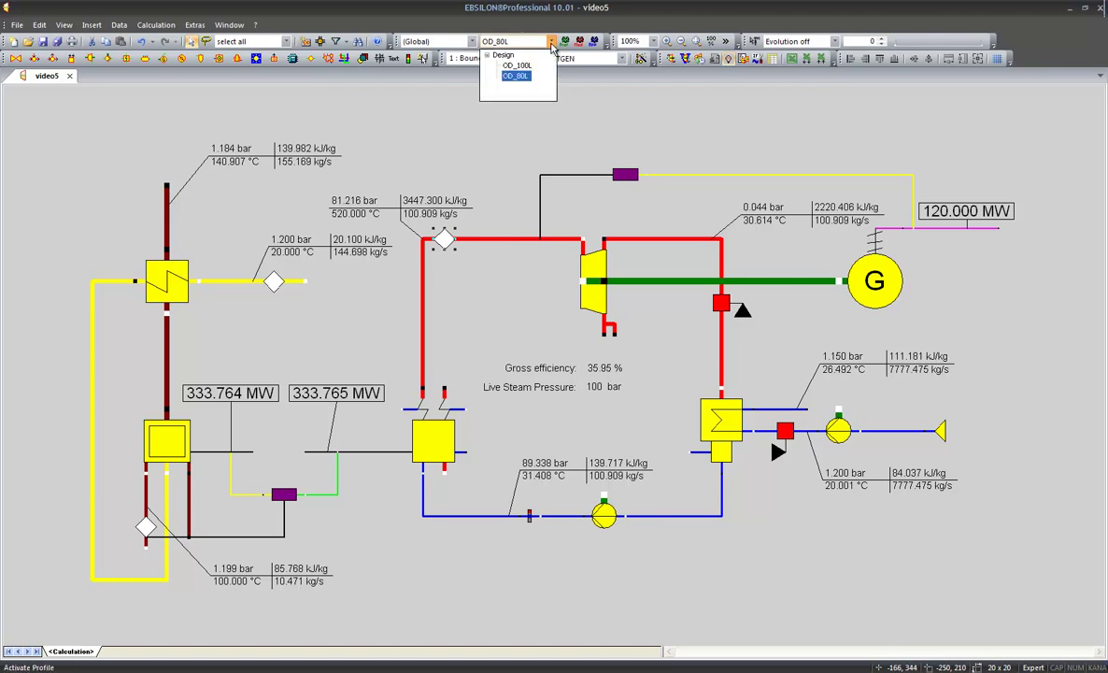
click(503, 57)
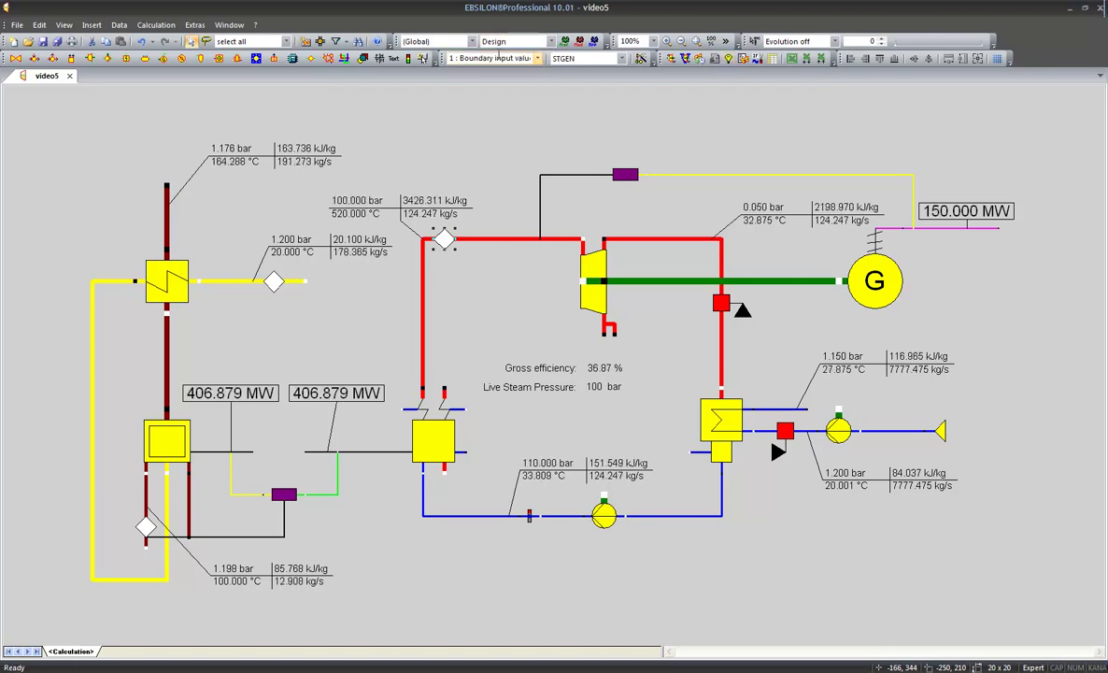
right_click(486, 241)
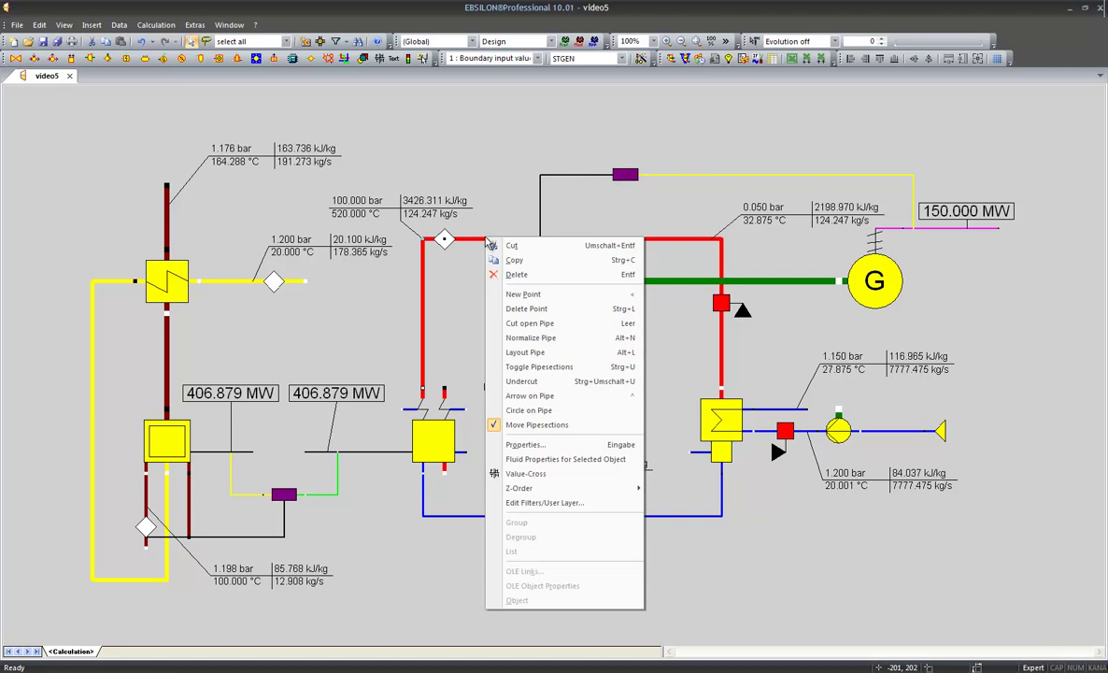
click(547, 323)
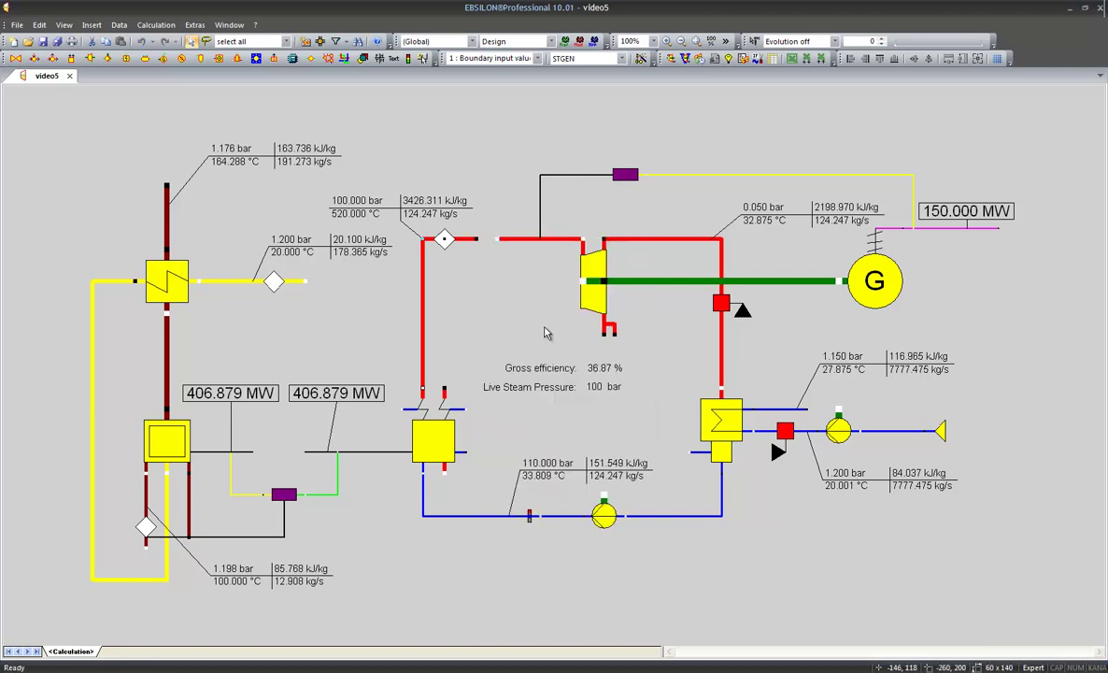
Place component 14, Control valve, just above the gap in the live steam pipe.
click(537, 57)
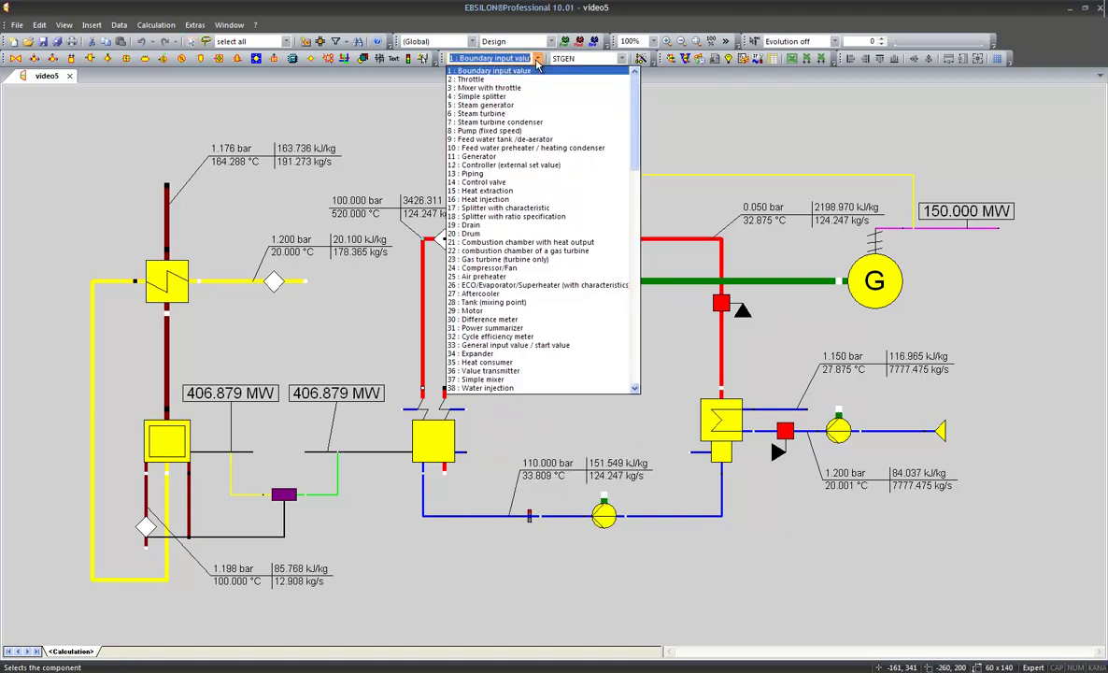
text(contr)
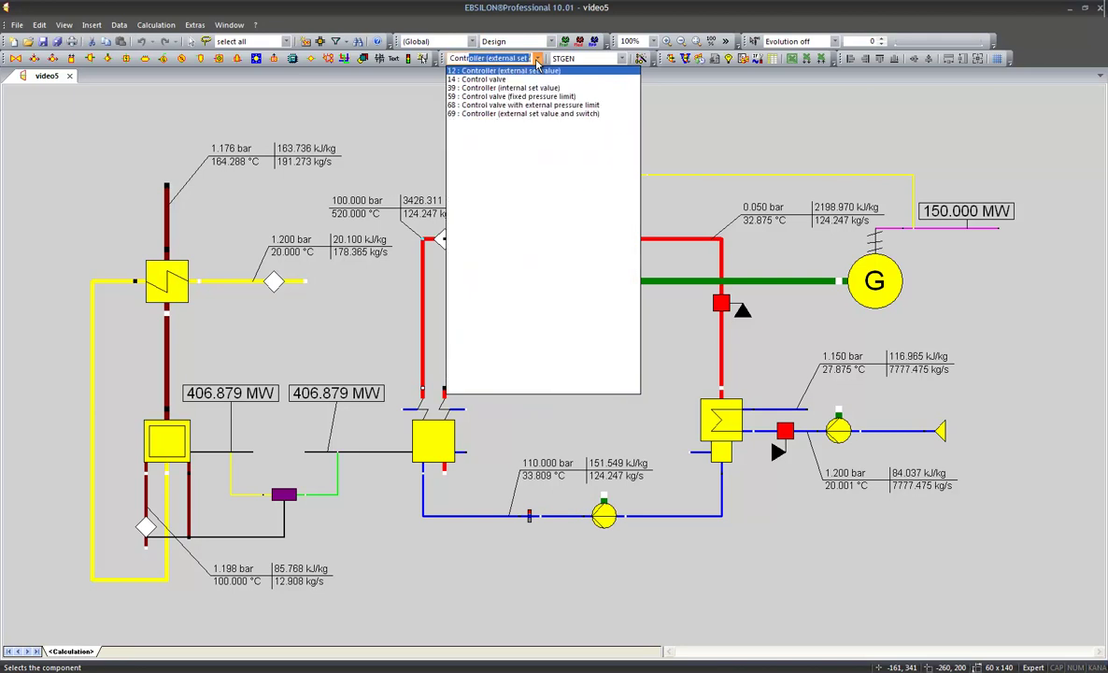
click(490, 79)
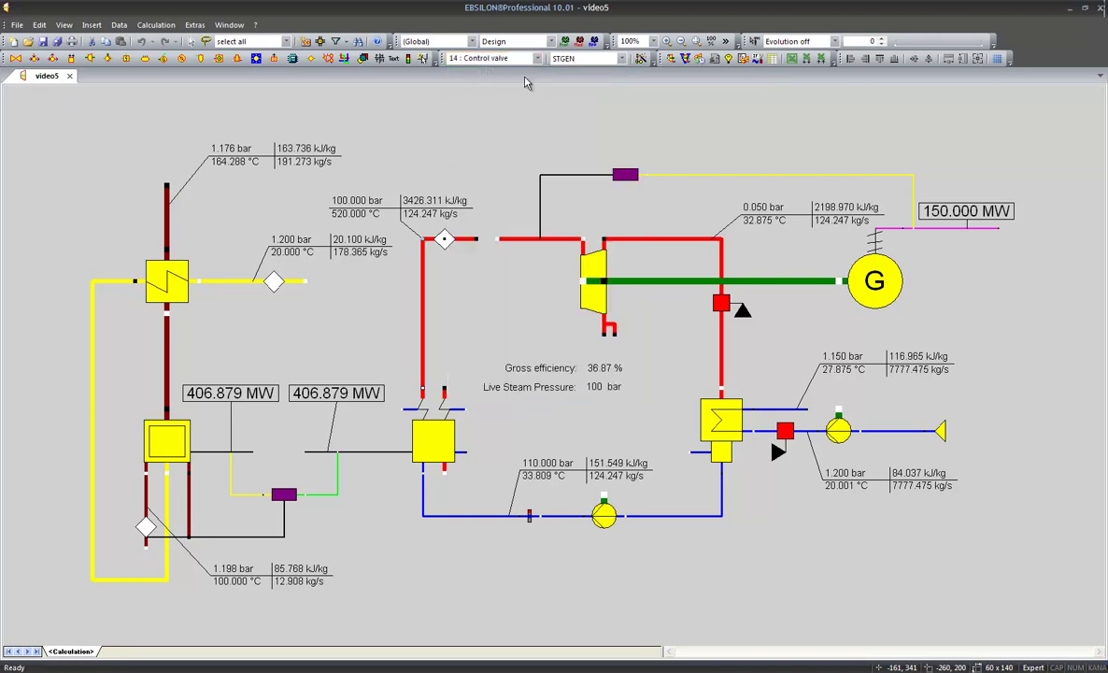
click(497, 196)
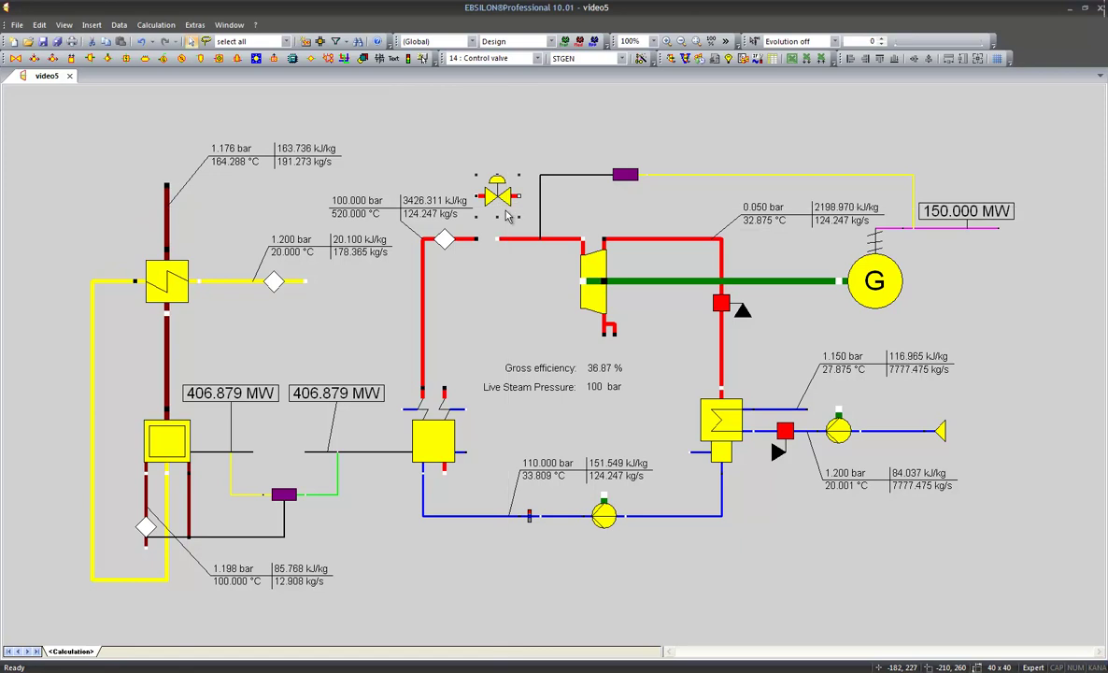
Insert the control valve into the gap of the live steam pipe, directly after the white value component.
drag(502, 199, 481, 241)
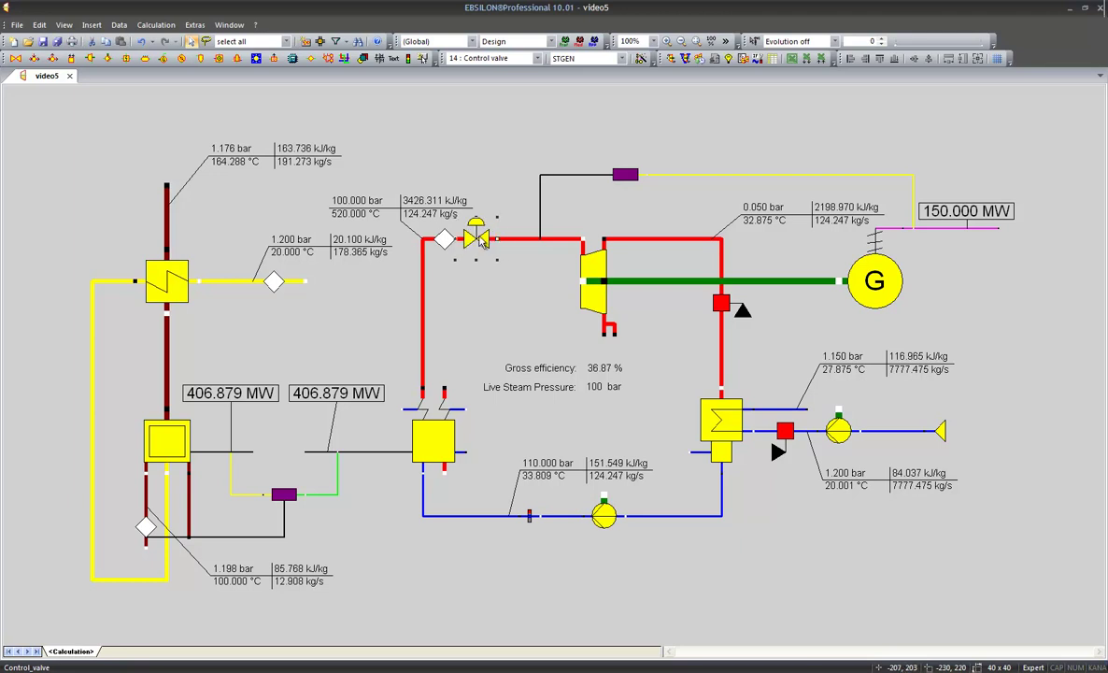
click(480, 241)
mouse_move(425, 250)
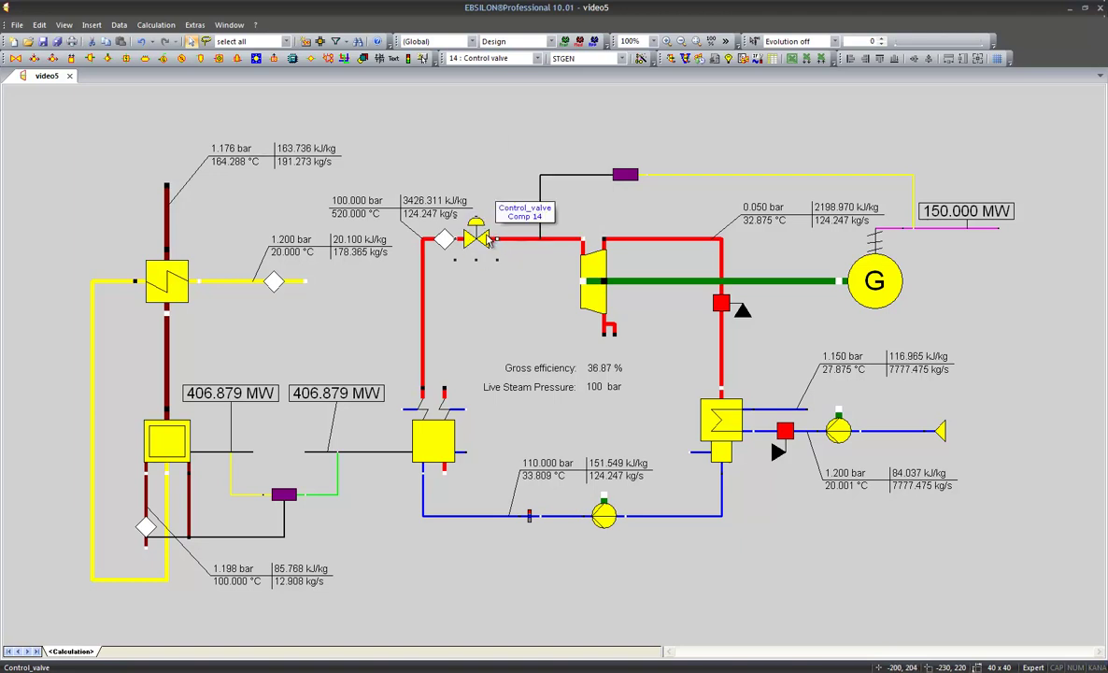
In the steam turbine's Design specification values, set FP1N to P1 calculated from P1NSET (by Stodola equation) and P1NSET to 95 bar.
double_click(584, 270)
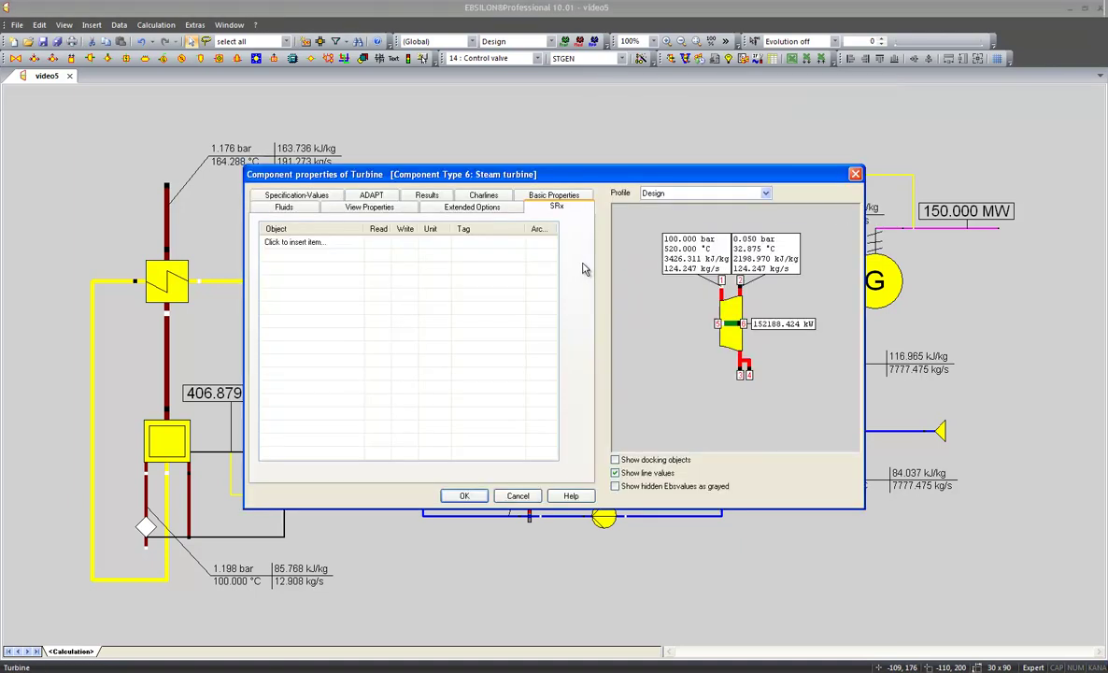
click(311, 197)
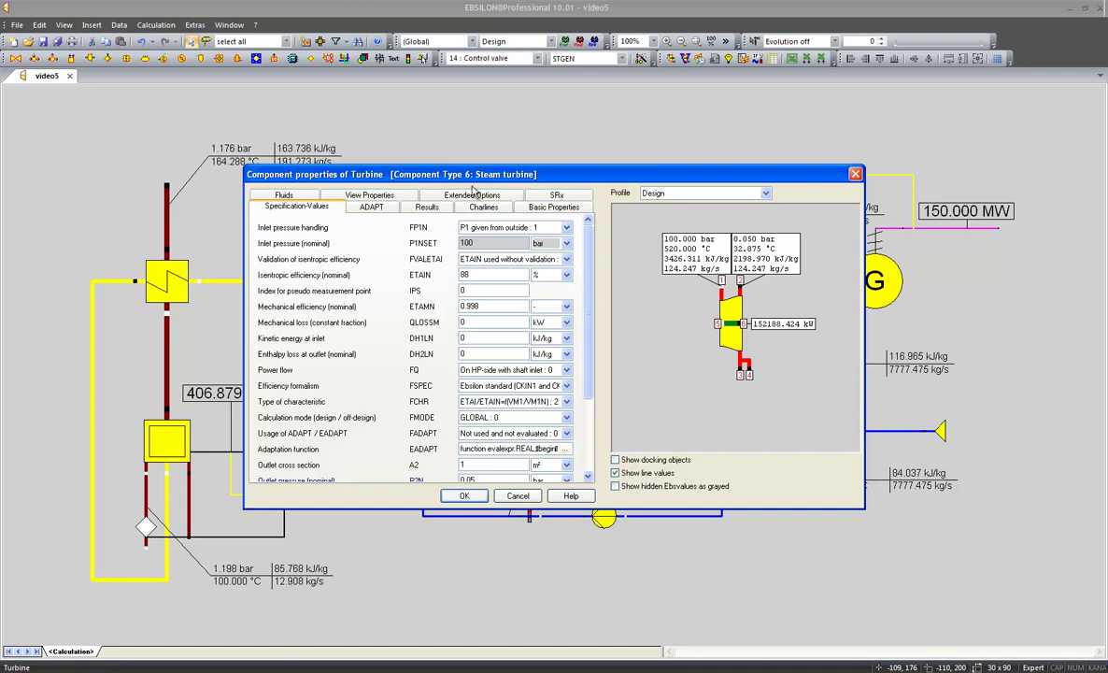
drag(440, 174, 689, 275)
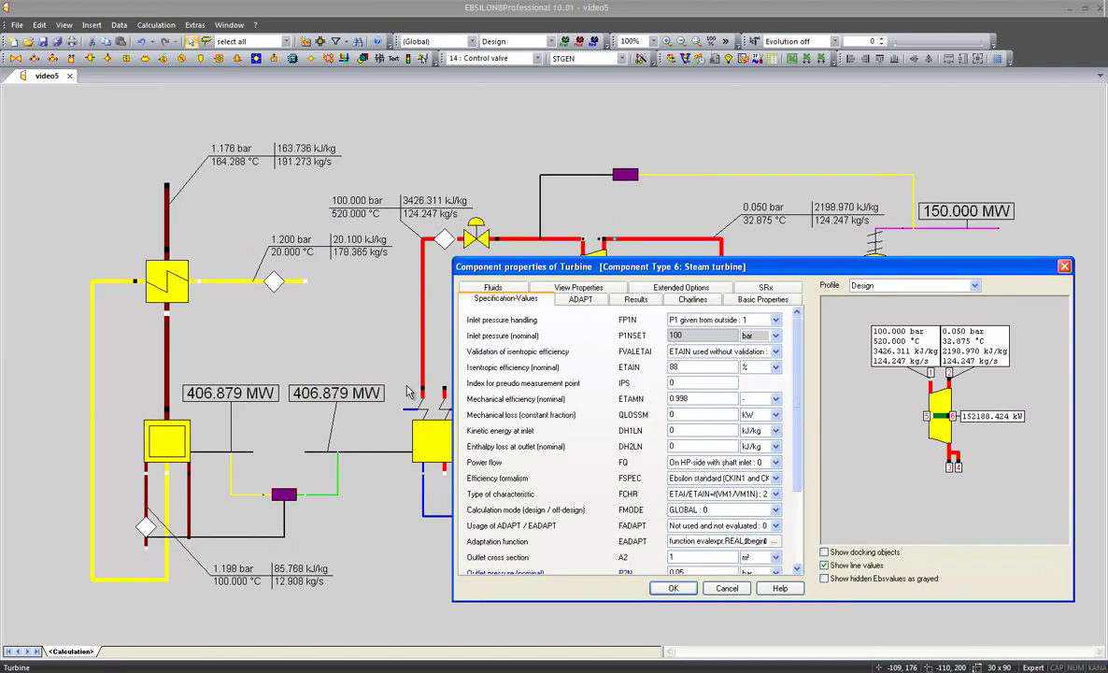
click(687, 321)
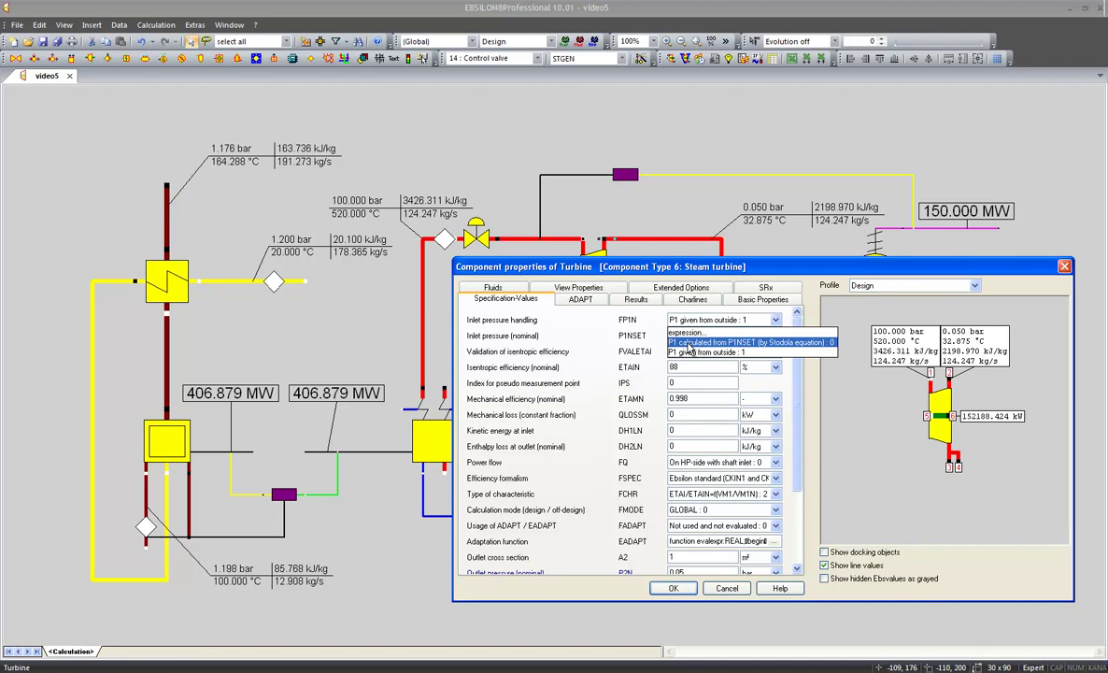
click(689, 343)
click(688, 335)
text(100)
double_click(689, 335)
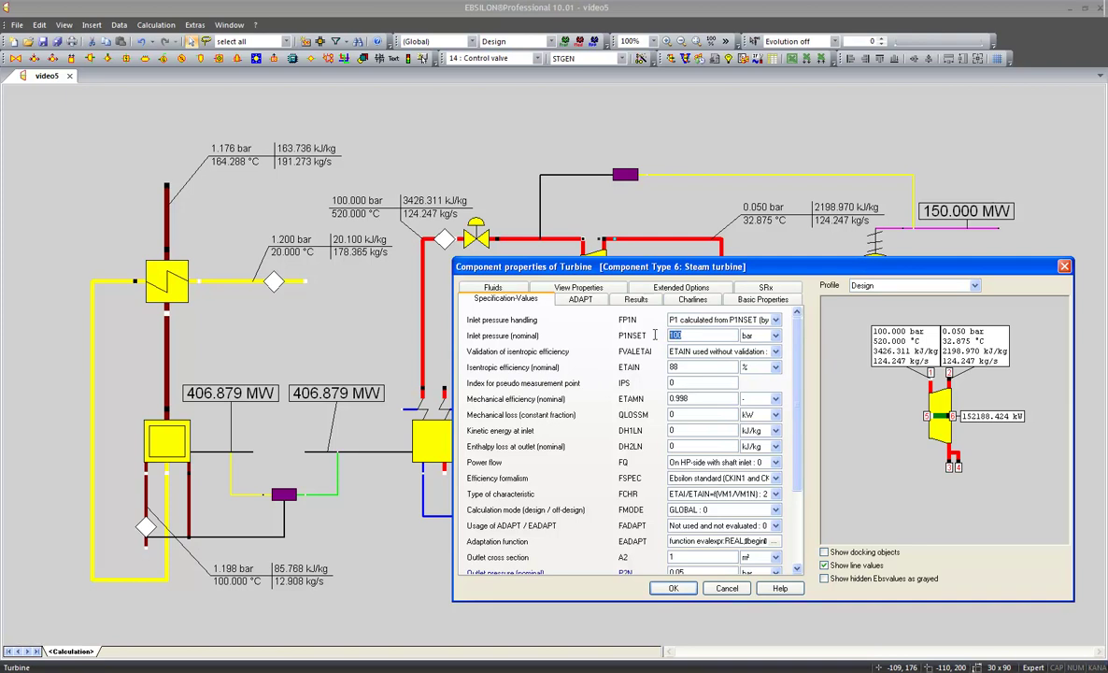
text(95)
click(676, 589)
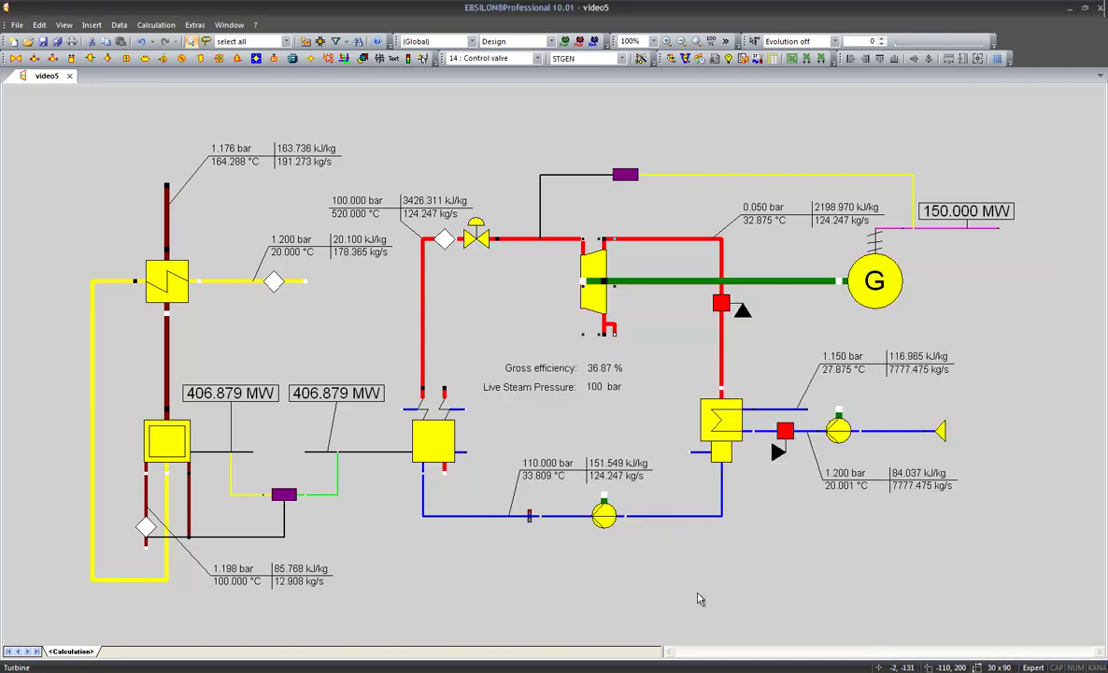
Calculate the Design profile and examine the reported error type and the affected pipe.
click(671, 60)
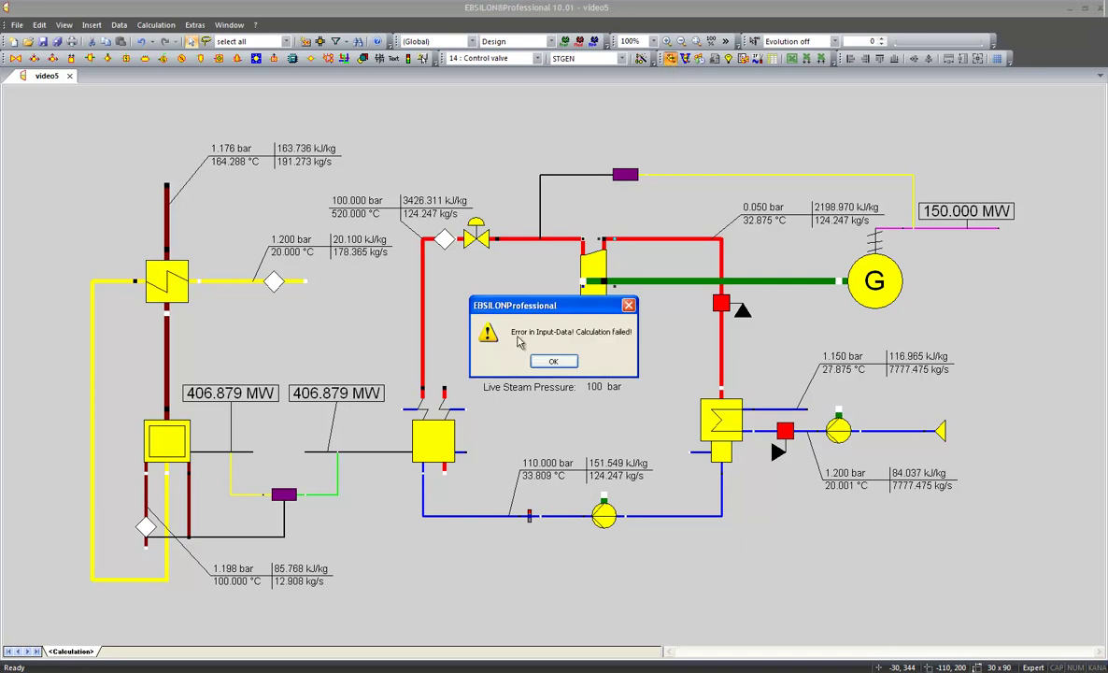
click(571, 364)
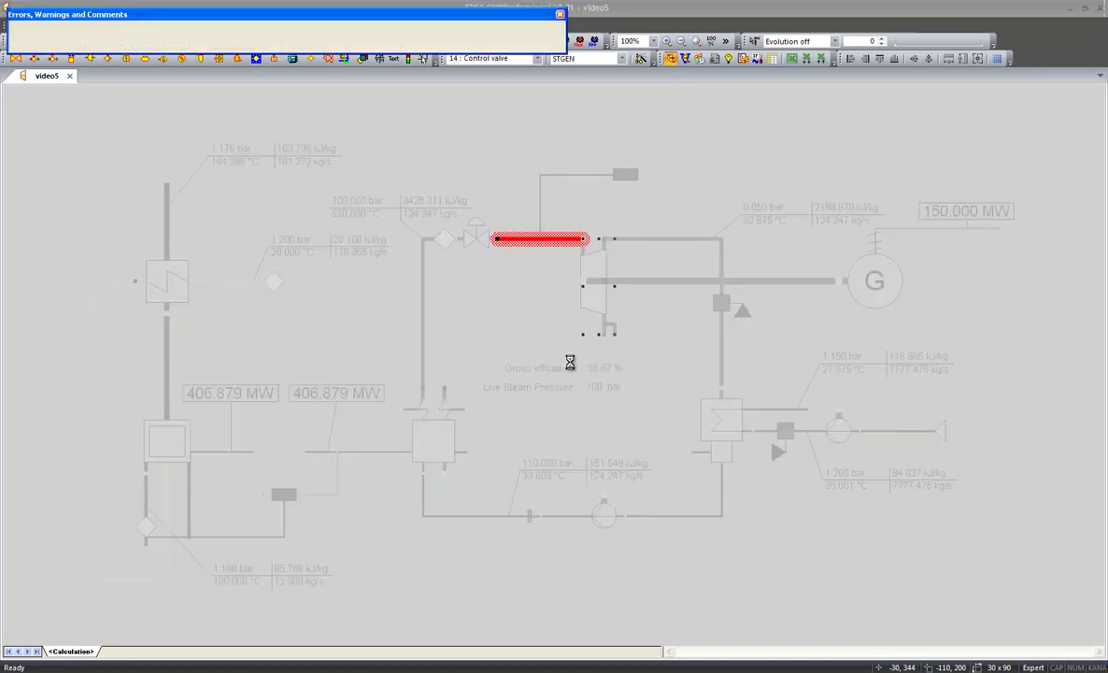
drag(242, 17, 412, 132)
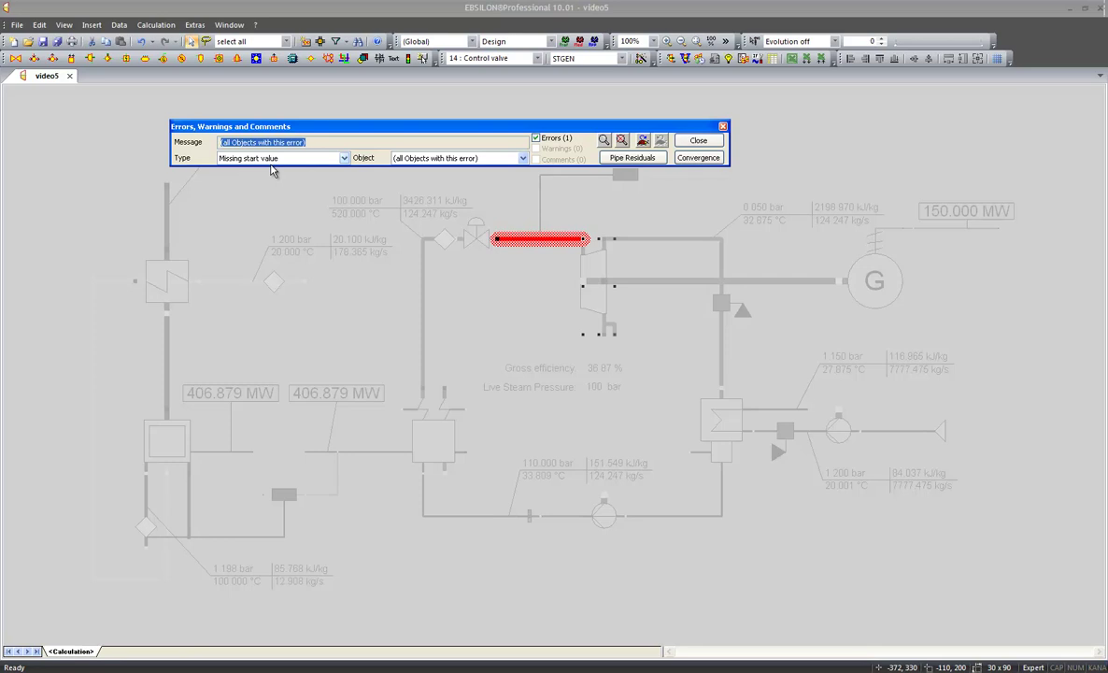
click(687, 141)
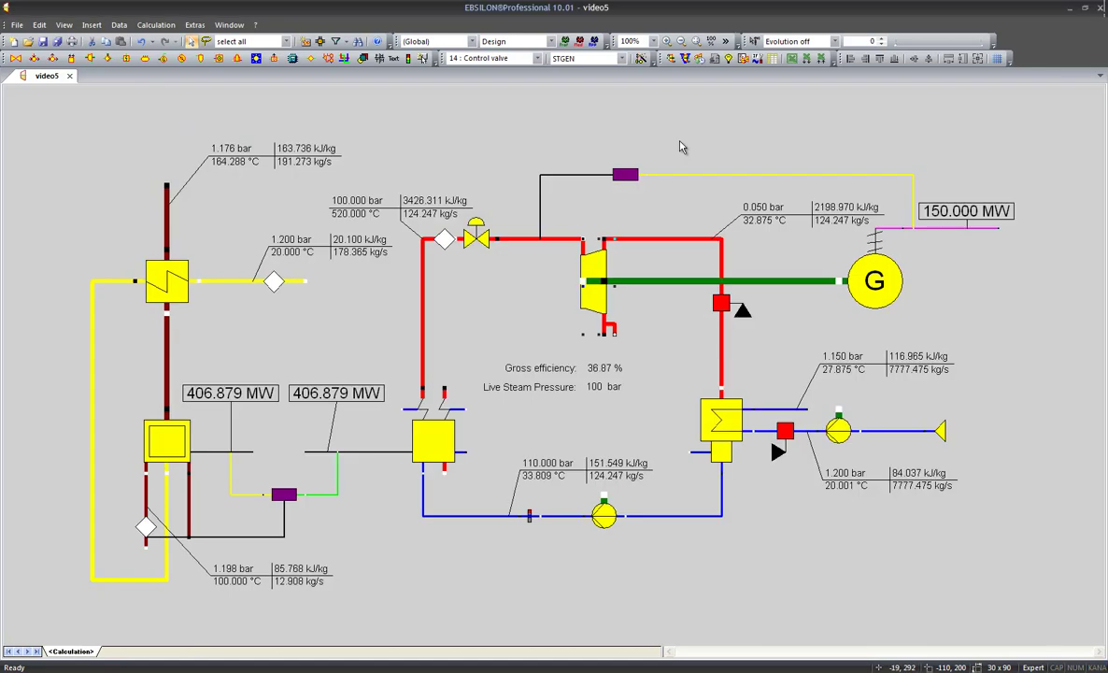
Check the power controller's start value source, and move the white value component between the control valve and the controller connection.
double_click(625, 174)
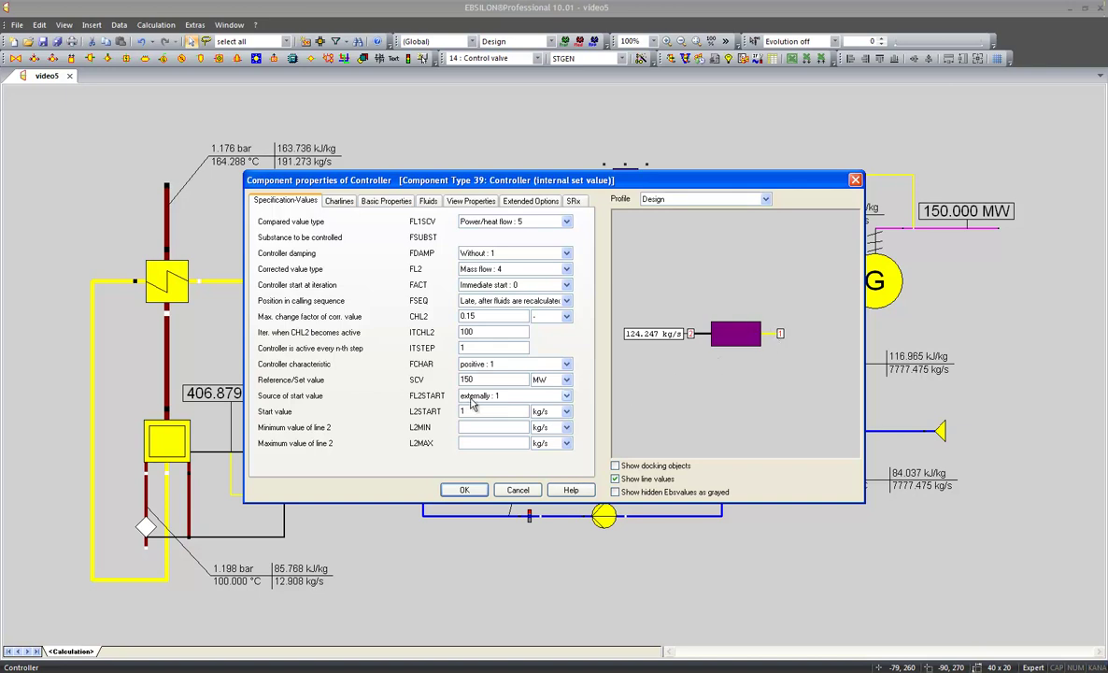
click(464, 490)
mouse_move(447, 241)
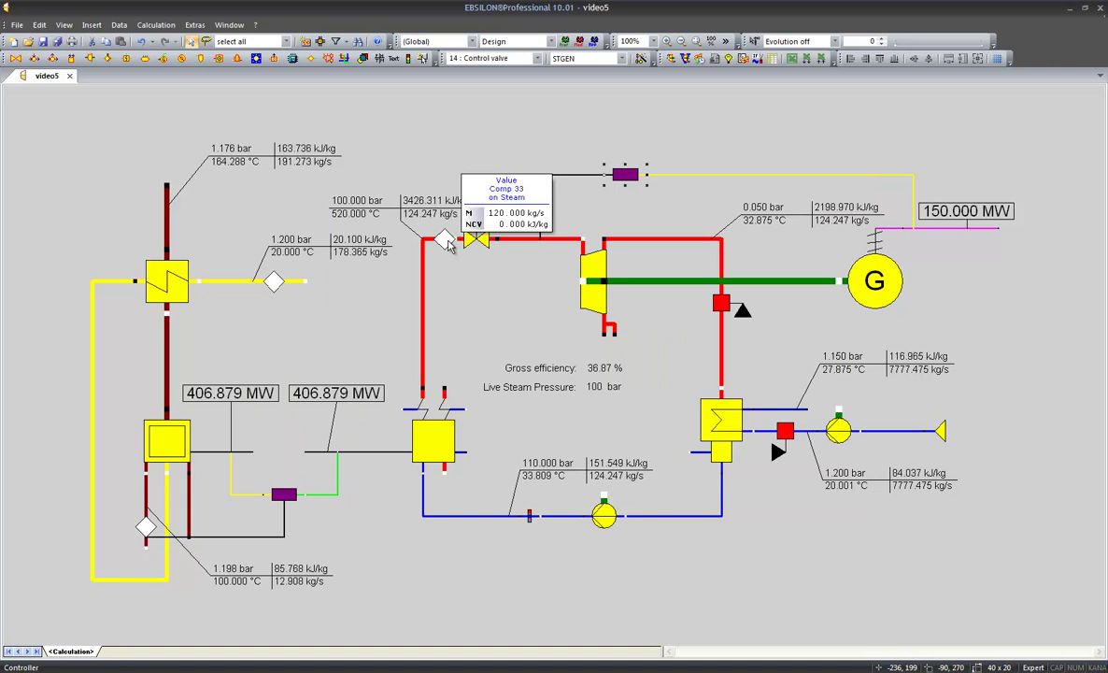
drag(446, 241, 522, 240)
click(526, 267)
mouse_move(539, 237)
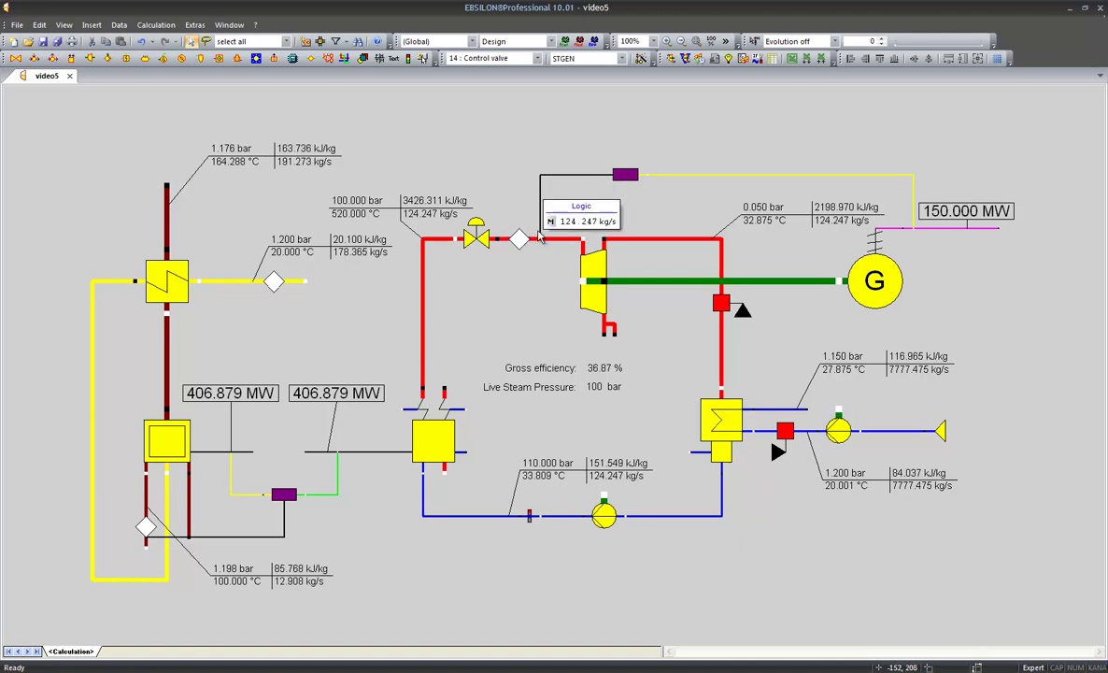
Calculate the Design profile again and take over the nominal values.
click(669, 61)
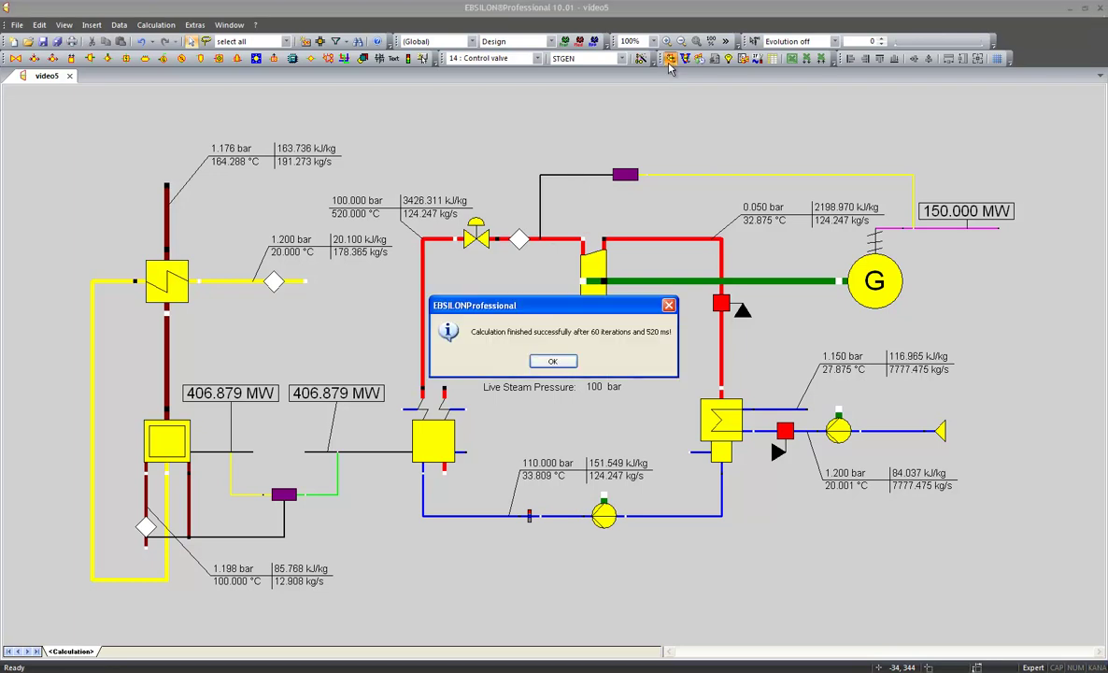
click(553, 360)
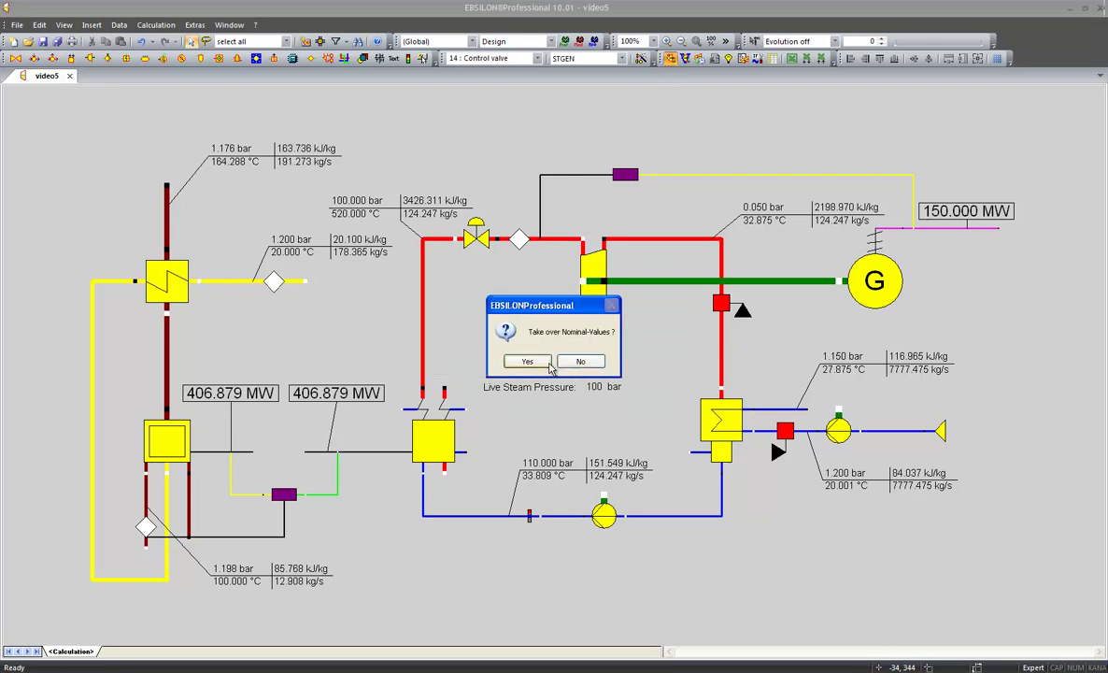
click(527, 360)
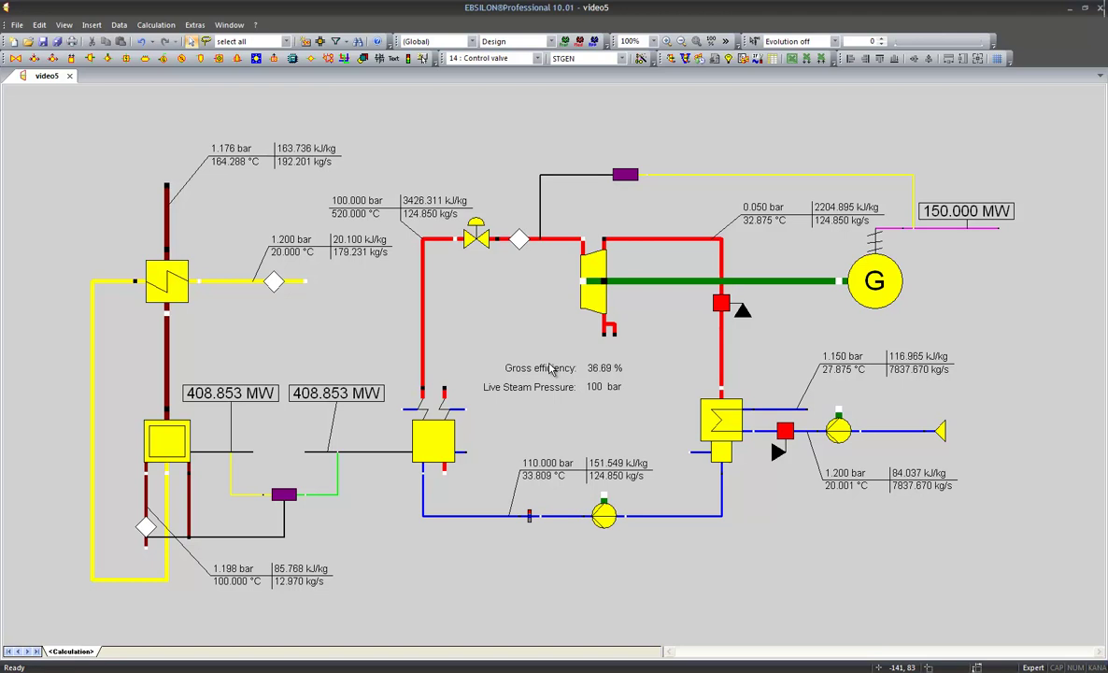
Activate the OD_100L profile and calculate it.
click(509, 41)
click(528, 66)
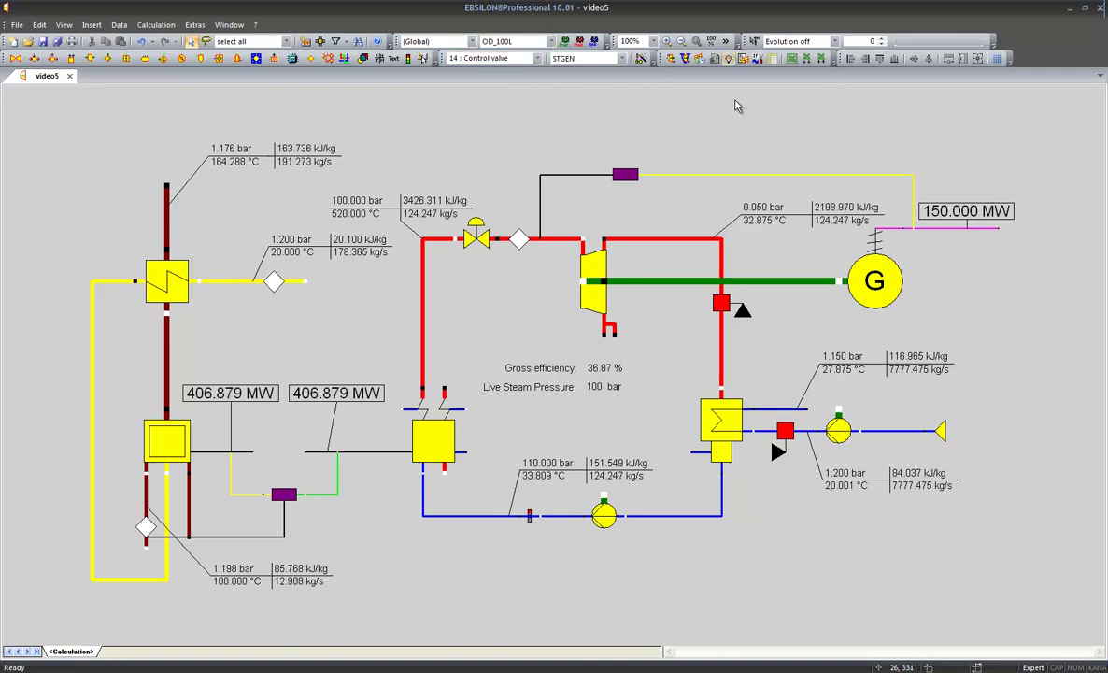
click(671, 58)
click(514, 341)
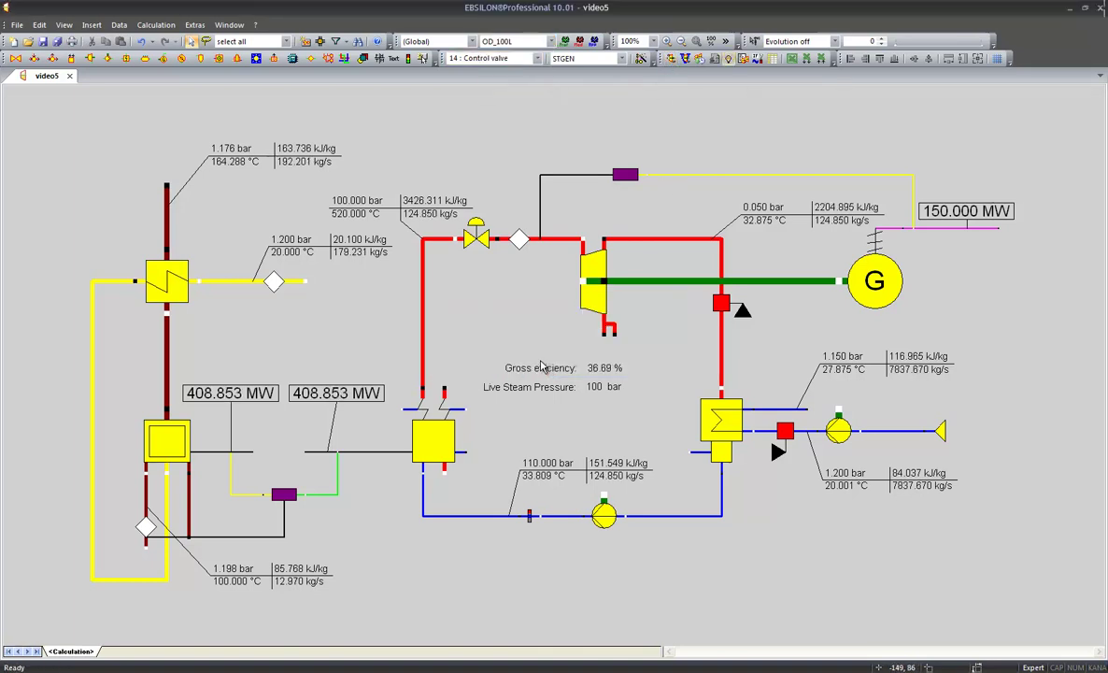
Switch between the Design and OD_100L profiles to compare their results in the diagram.
click(542, 43)
click(503, 55)
click(531, 43)
click(517, 65)
click(529, 43)
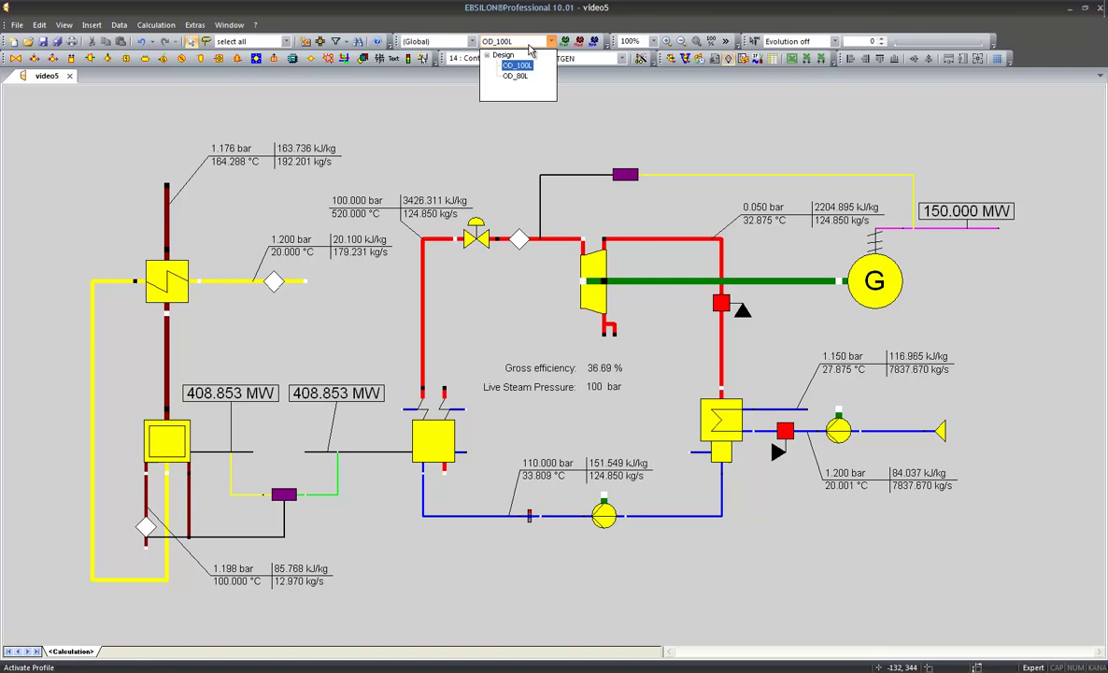
click(504, 55)
Activate the OD_80L profile and calculate it.
click(529, 43)
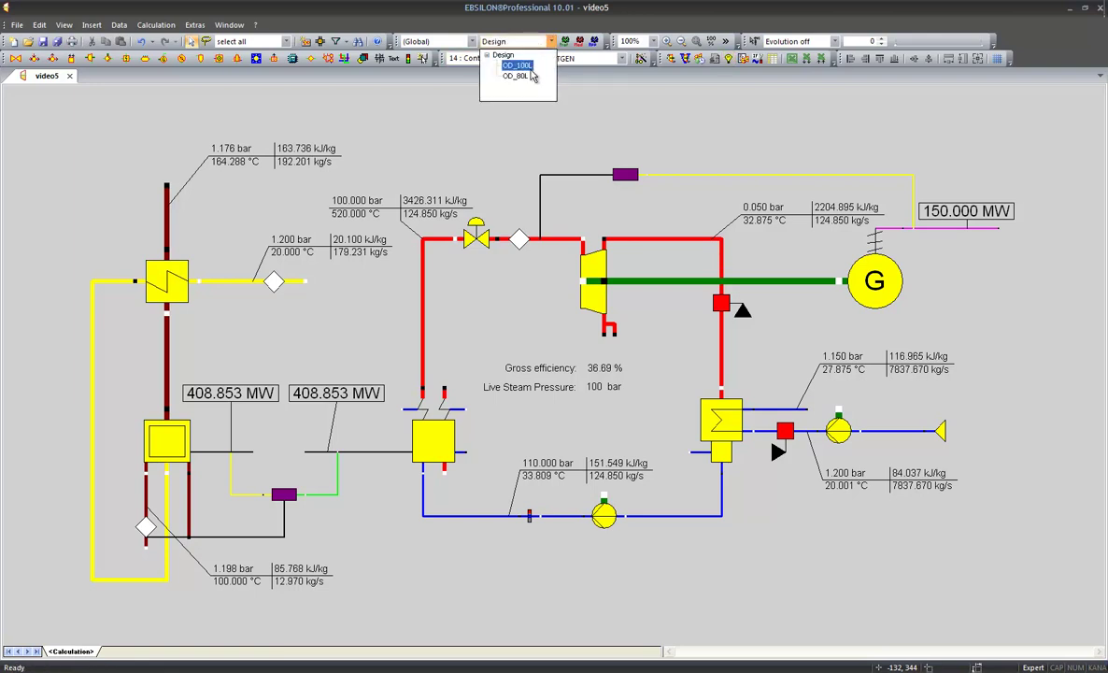
click(517, 76)
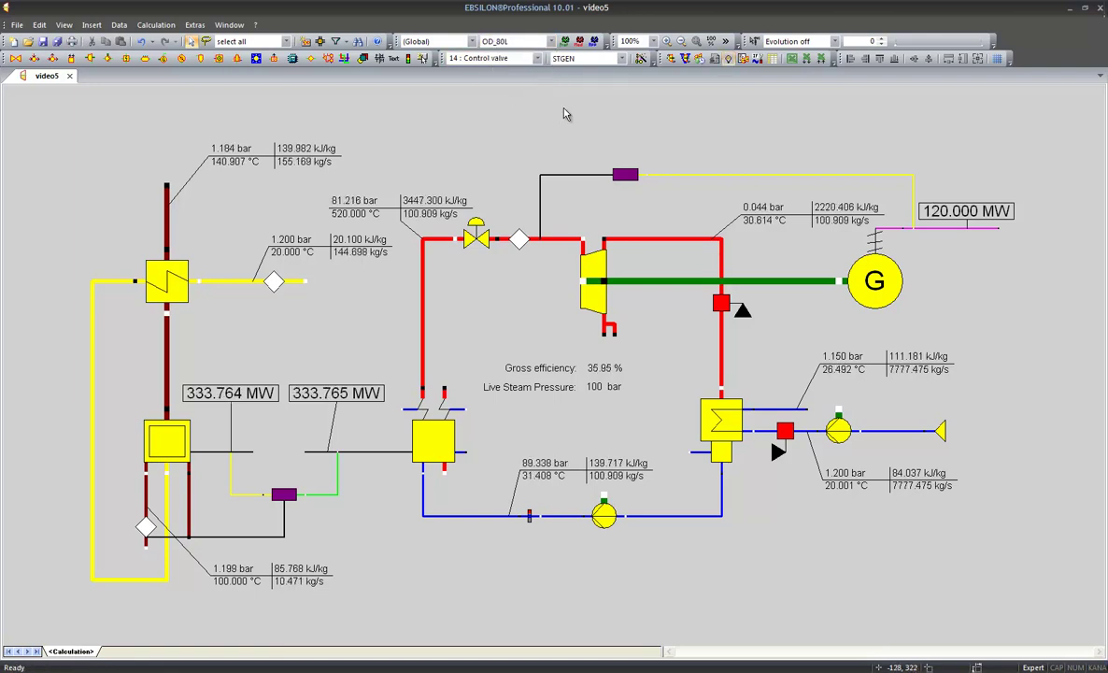
click(621, 52)
key(Return)
mouse_move(556, 247)
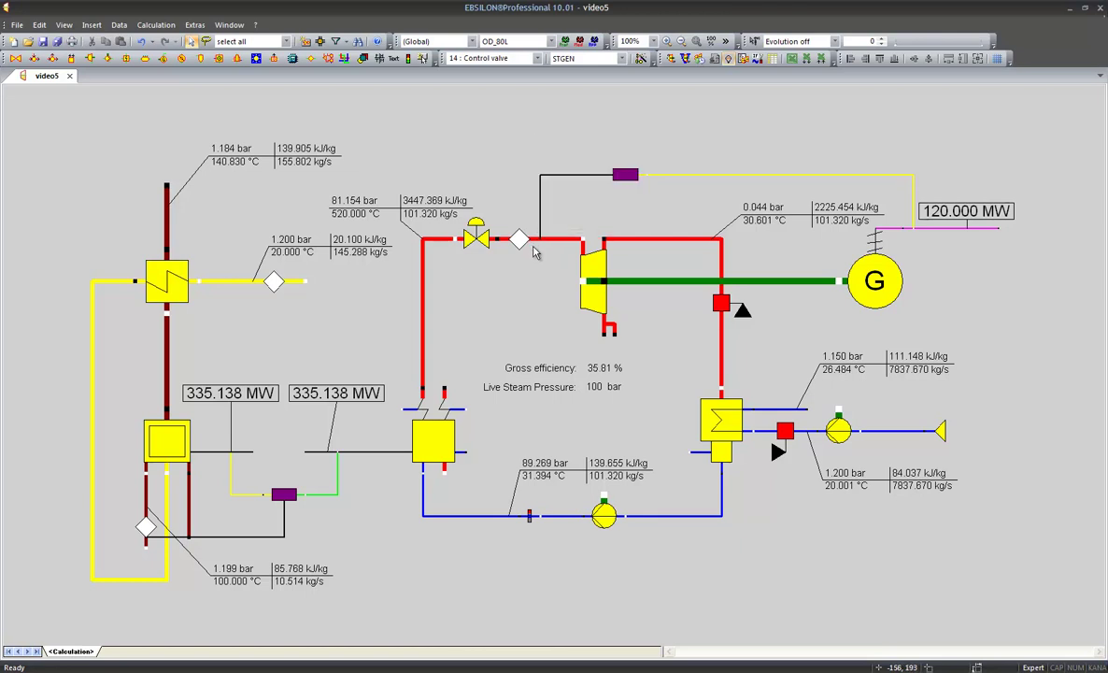
Compare the turbine's inlet pressure in the OD_80L and OD_100L profiles in its component properties.
double_click(593, 269)
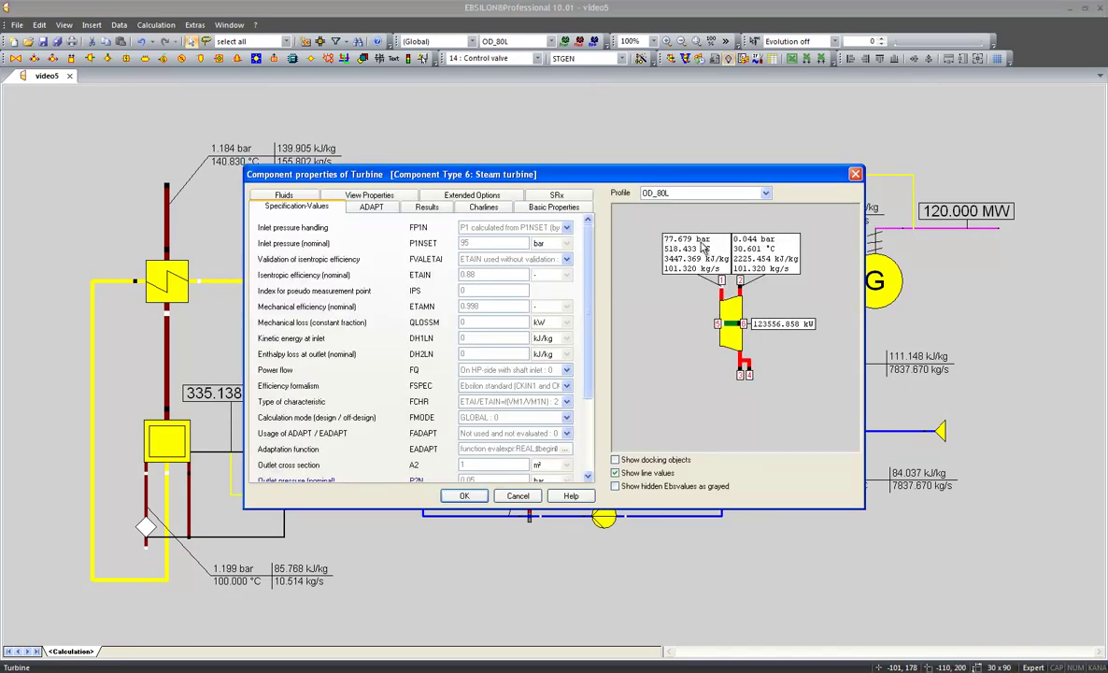
click(682, 195)
click(645, 213)
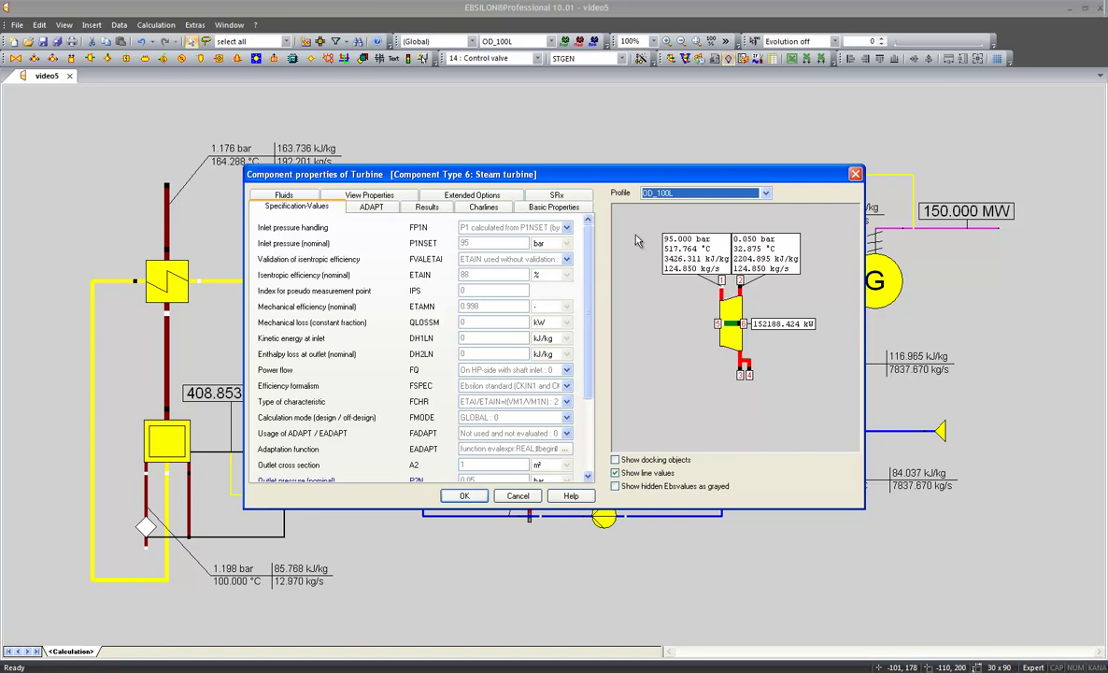
Set the turbine's FP1N in OD_100L to P1 calculated from P1NSET (by Stodola equation), consulting the Stodola formula in the component help.
click(567, 227)
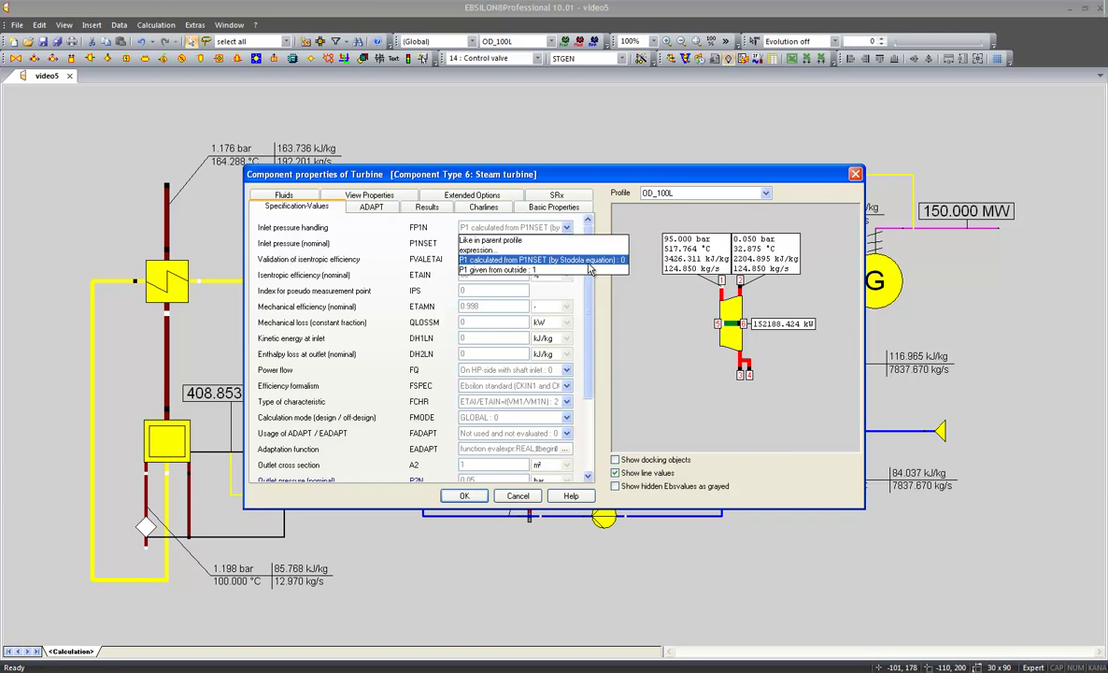
click(590, 265)
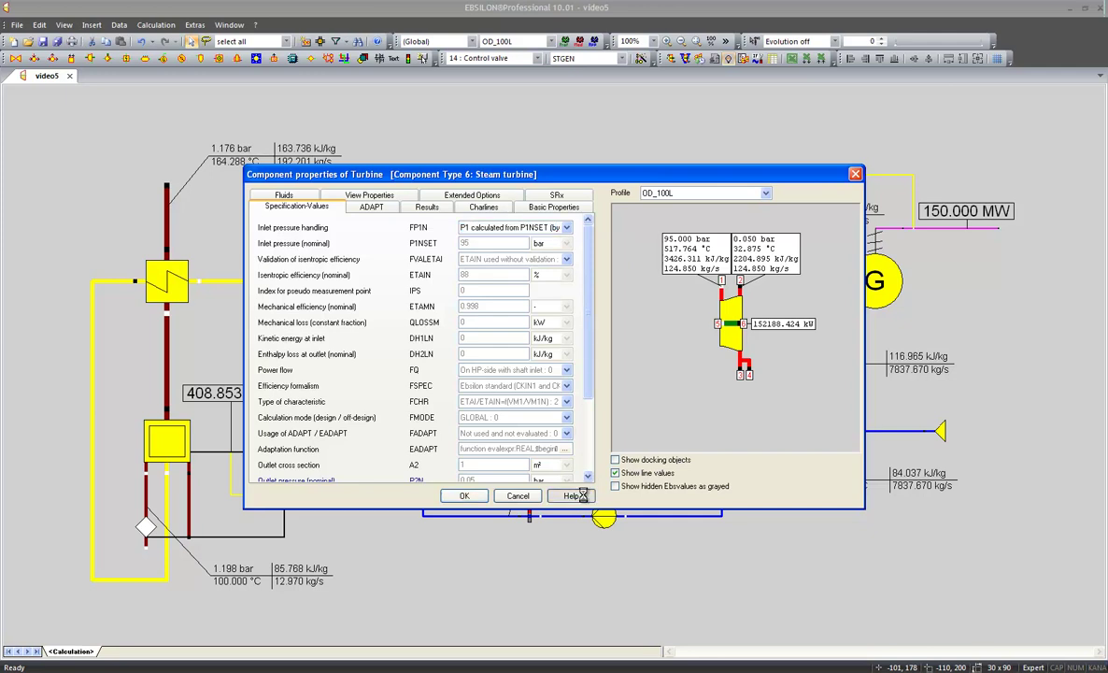
click(572, 496)
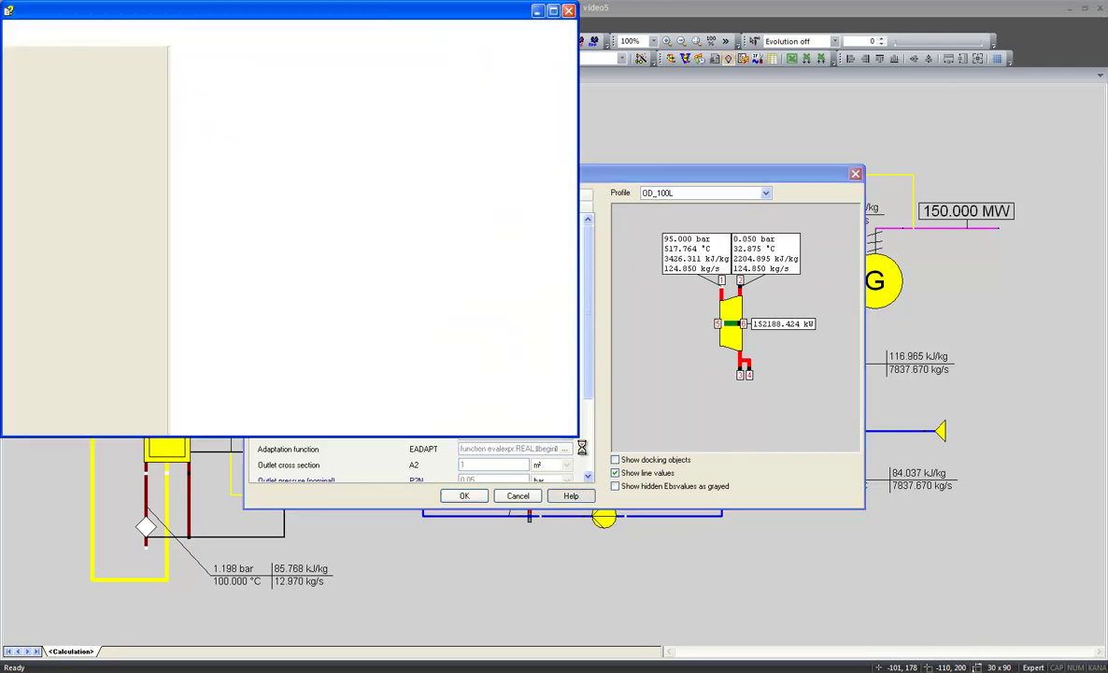
double_click(510, 12)
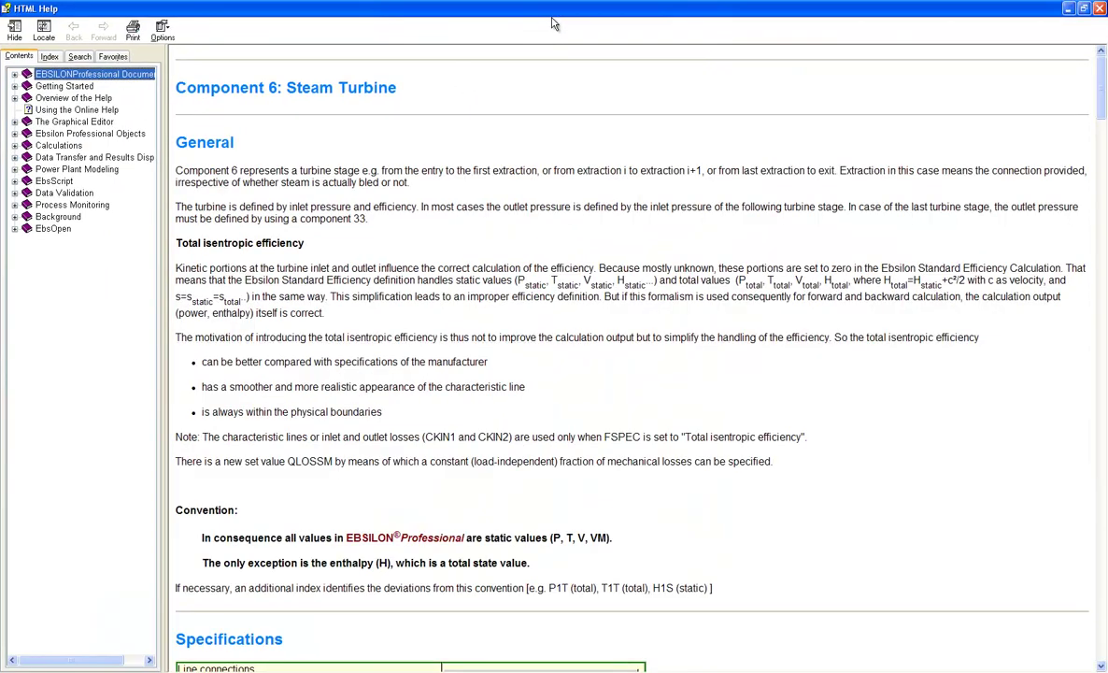
drag(1100, 111, 1100, 568)
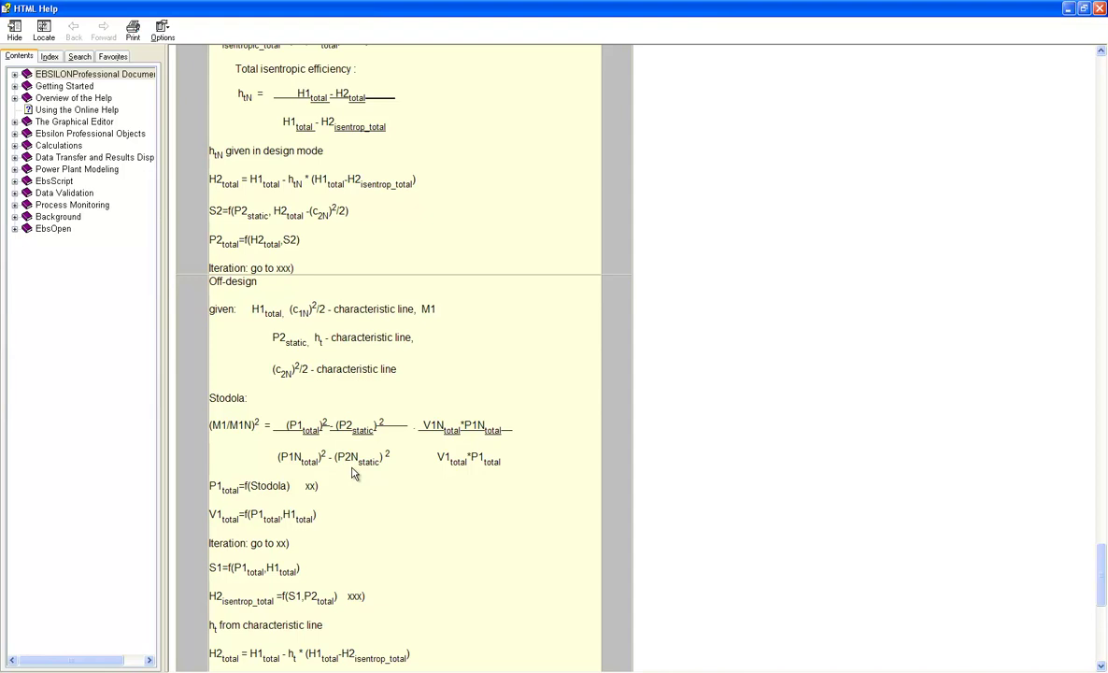
click(1099, 9)
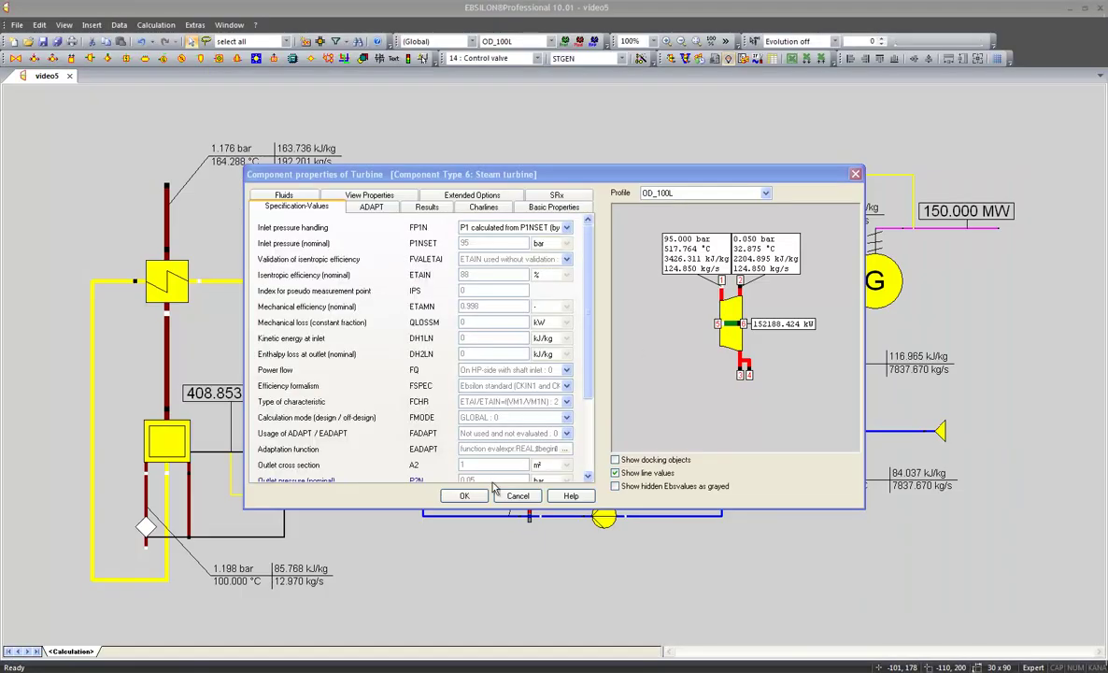
click(481, 499)
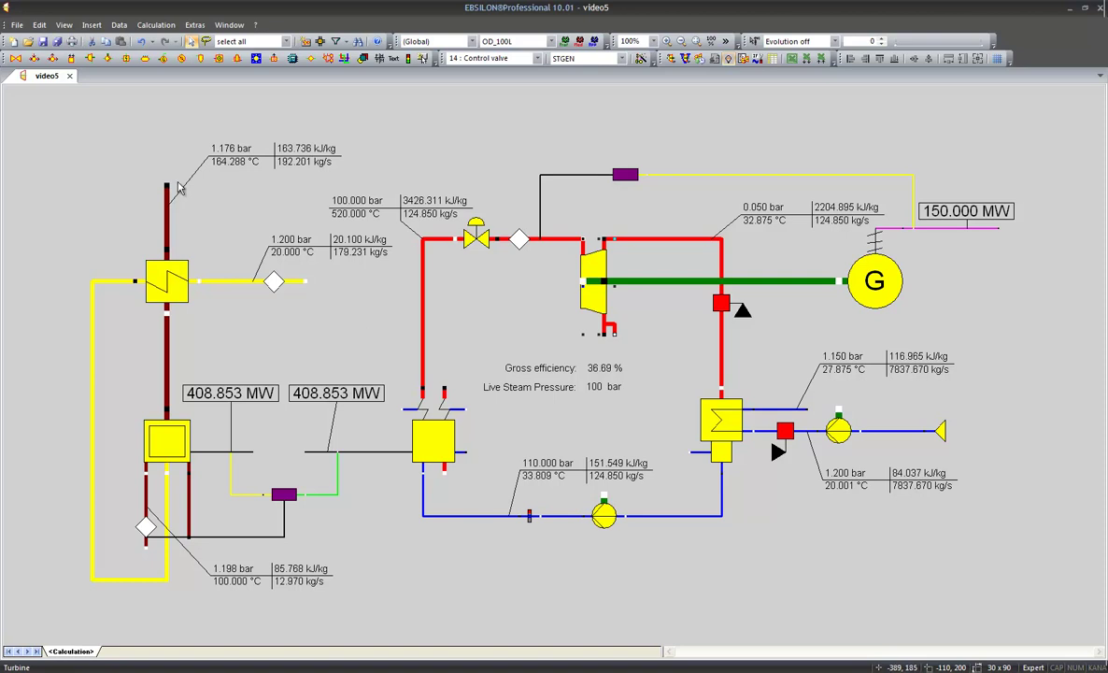
Place component 2, Throttle, in the free area above the control valve.
click(15, 58)
click(28, 73)
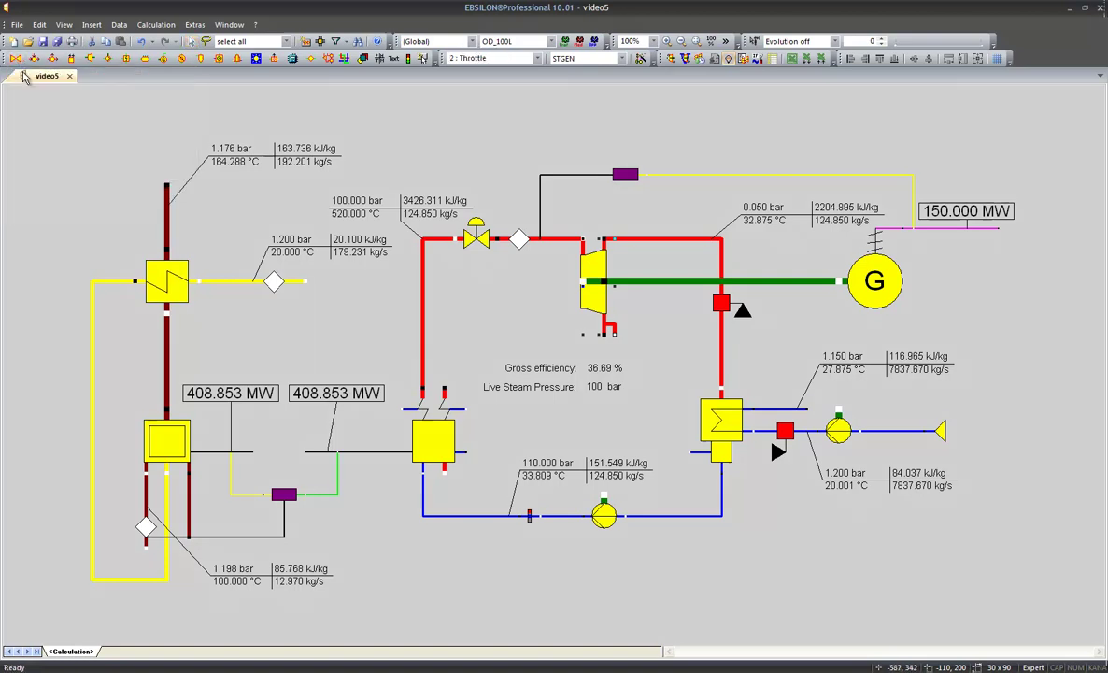
click(477, 119)
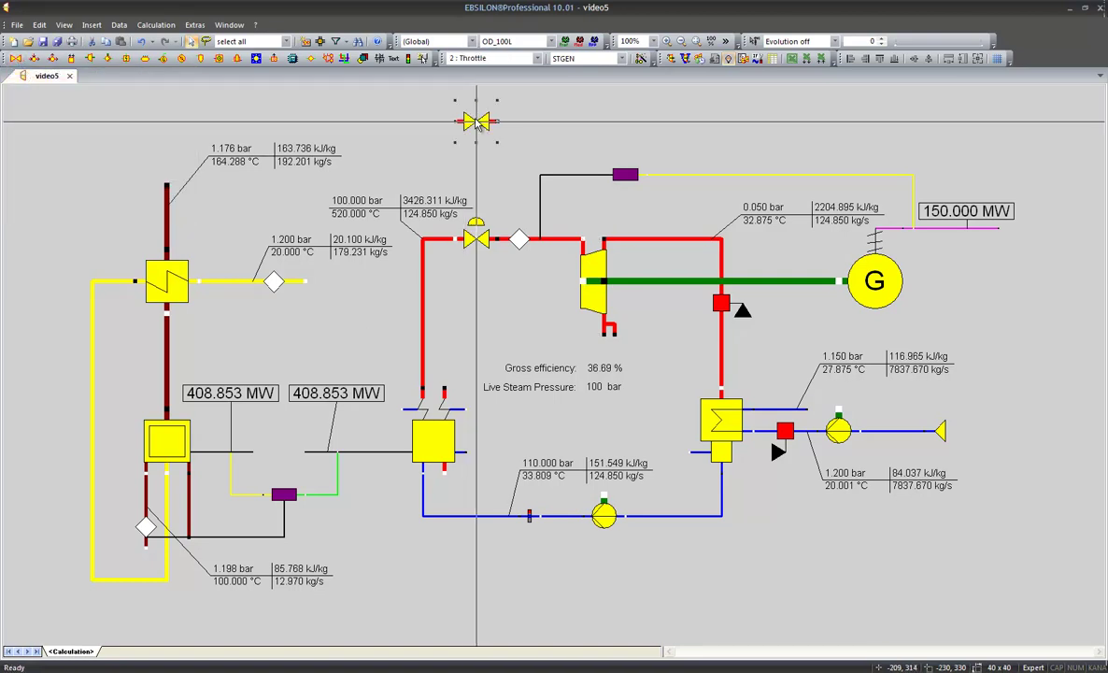
Inspect the throttle's specification values in the Design profile, including the part-load pressure drop (FVOL) options.
double_click(483, 127)
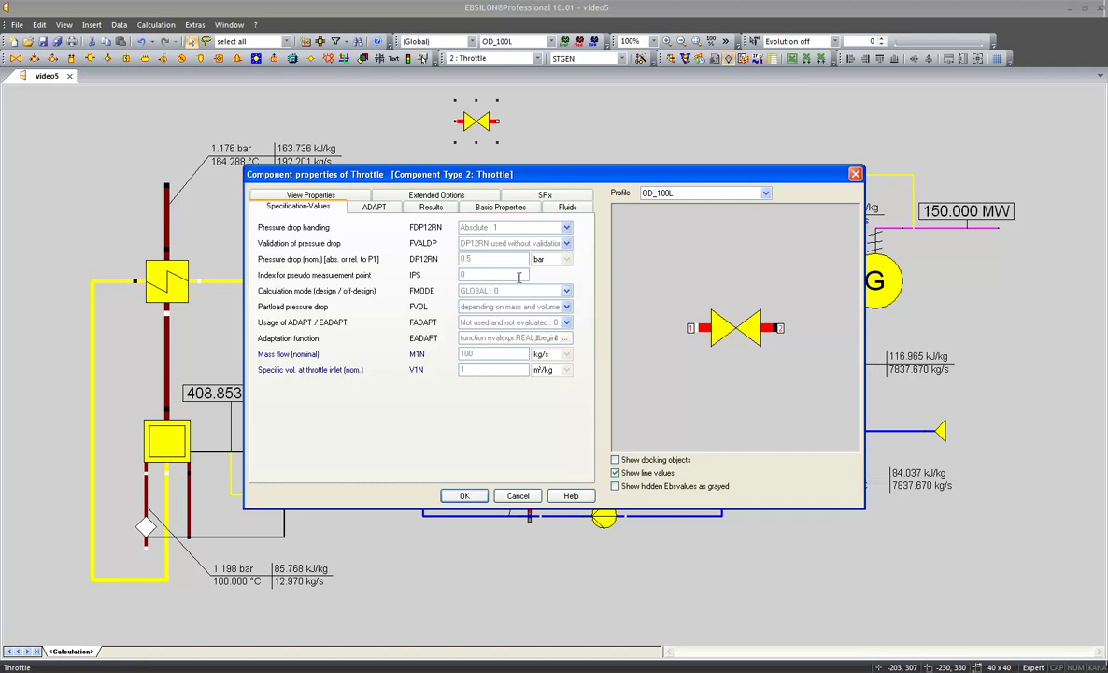
click(664, 192)
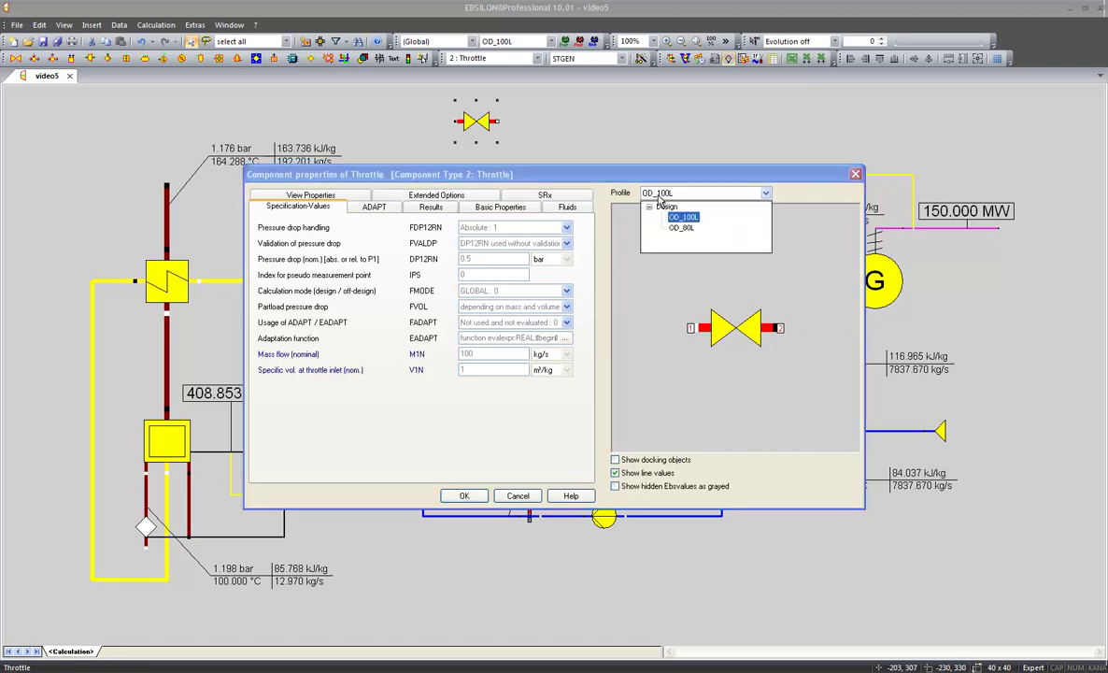
click(678, 224)
click(498, 259)
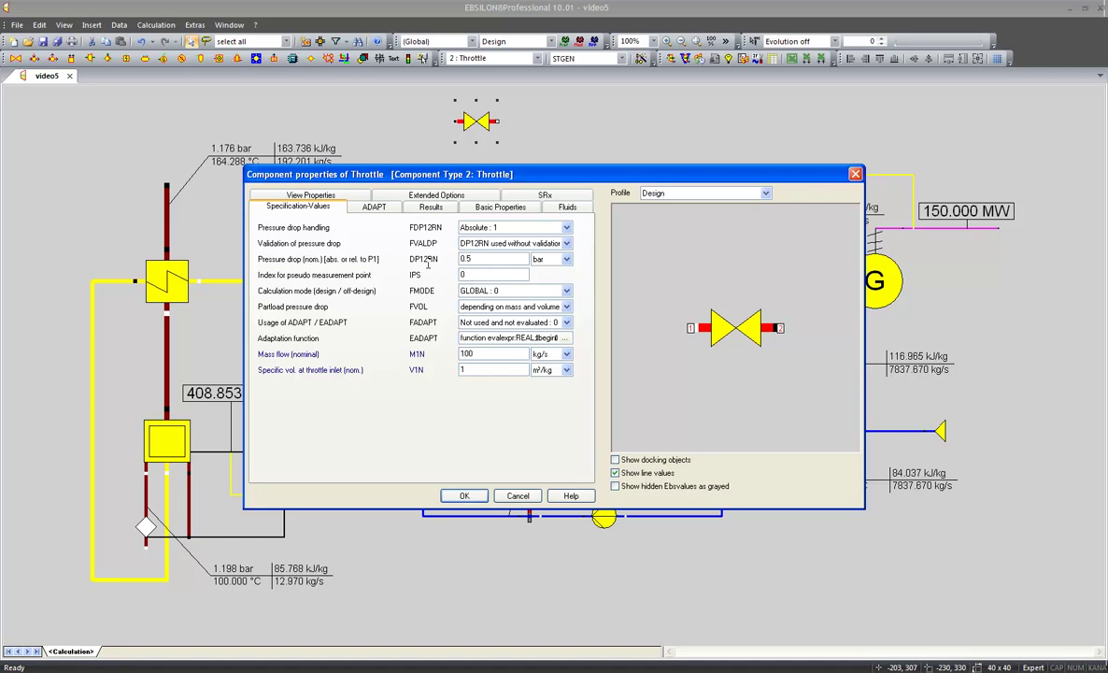
click(527, 307)
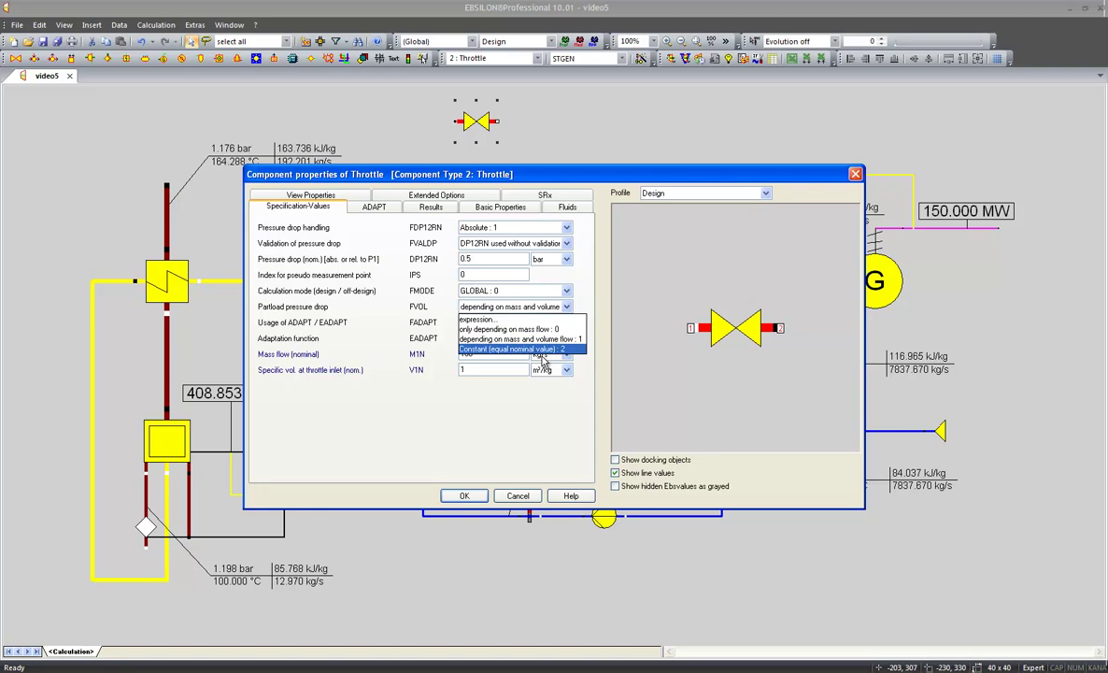
click(502, 419)
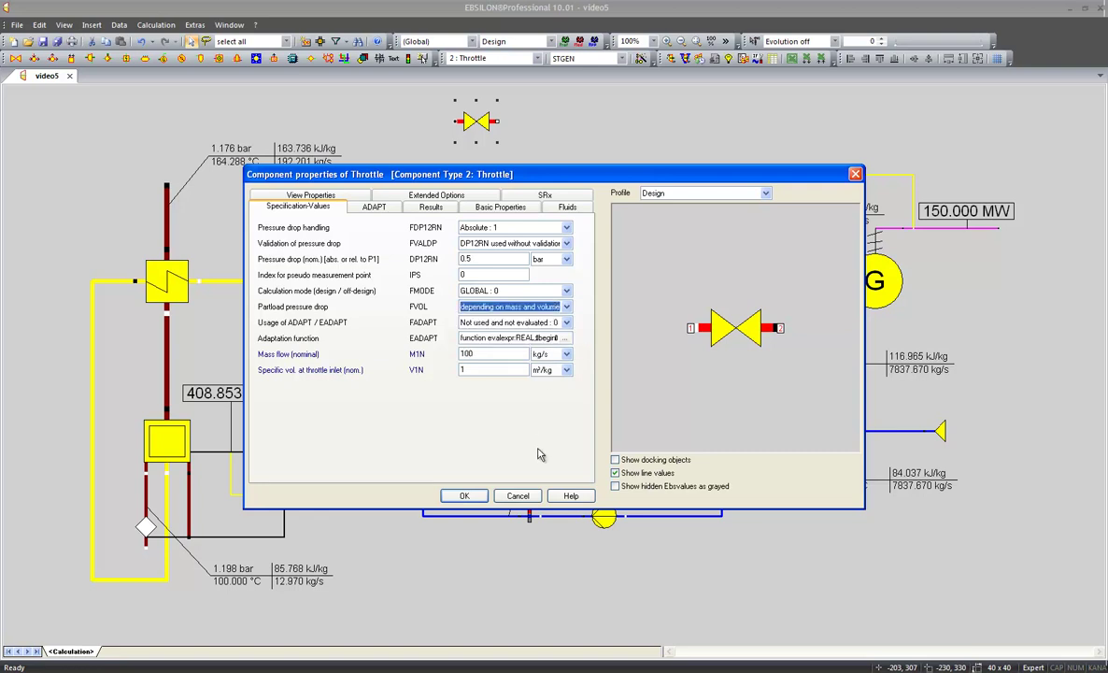
Read the throttle's component help for the partial-load pressure loss formula and its nominal mass flow and volume terms.
click(571, 496)
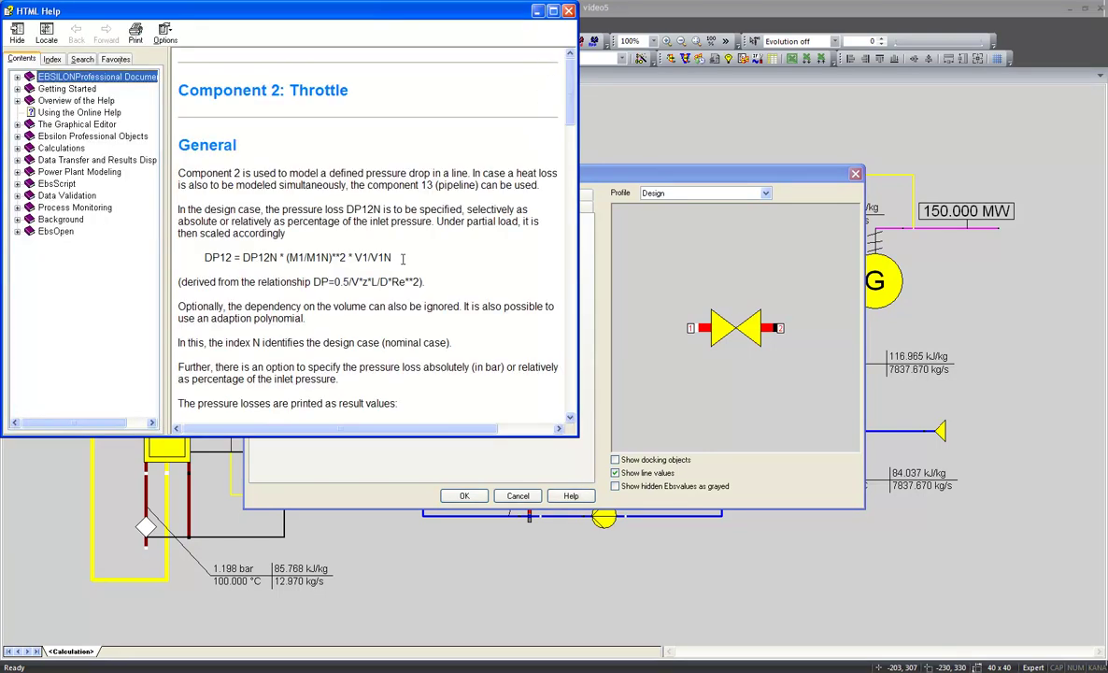
drag(402, 258, 203, 258)
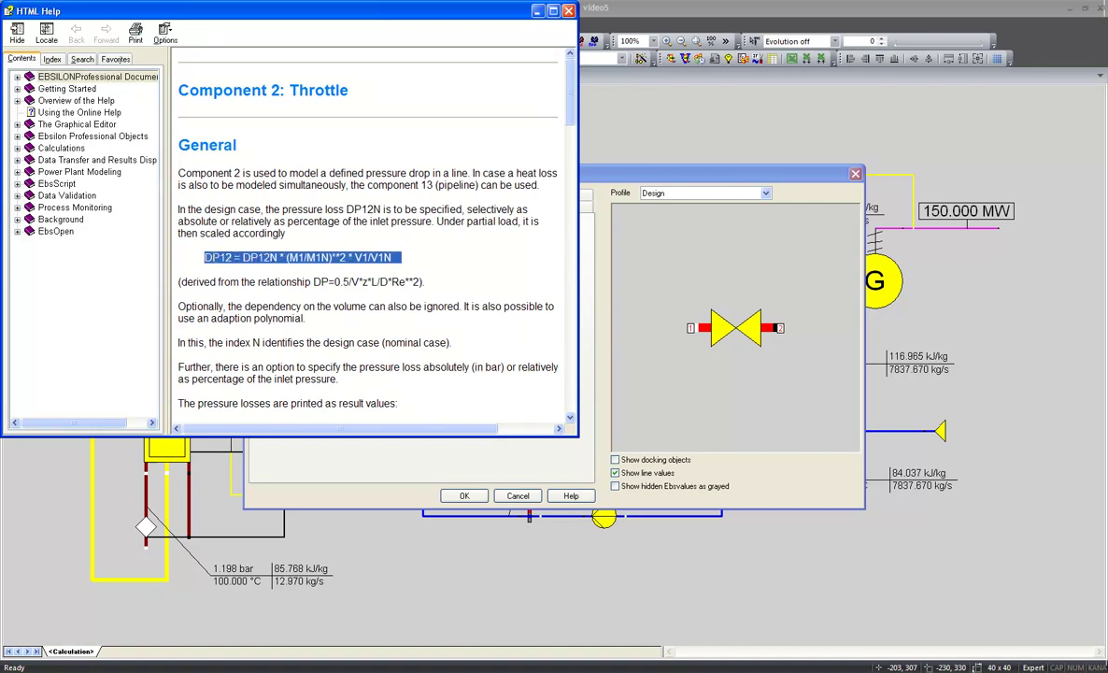
click(198, 262)
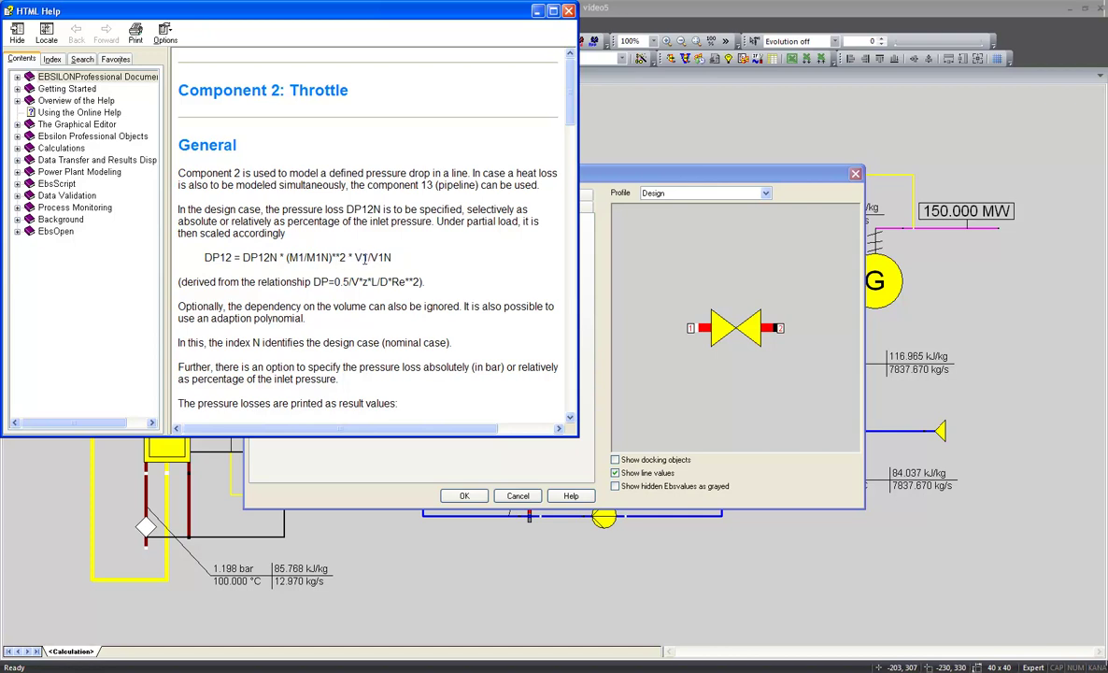
double_click(382, 257)
drag(330, 257, 307, 257)
double_click(271, 257)
click(567, 11)
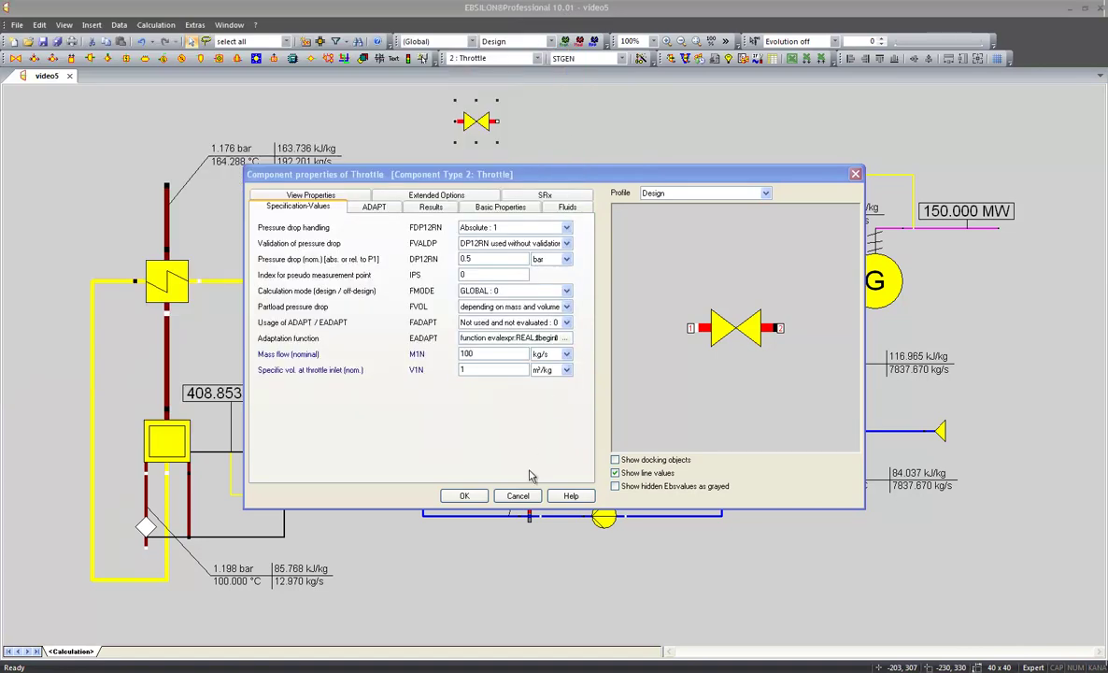
Leave the throttle's properties and delete the throttle above the control valve.
click(496, 497)
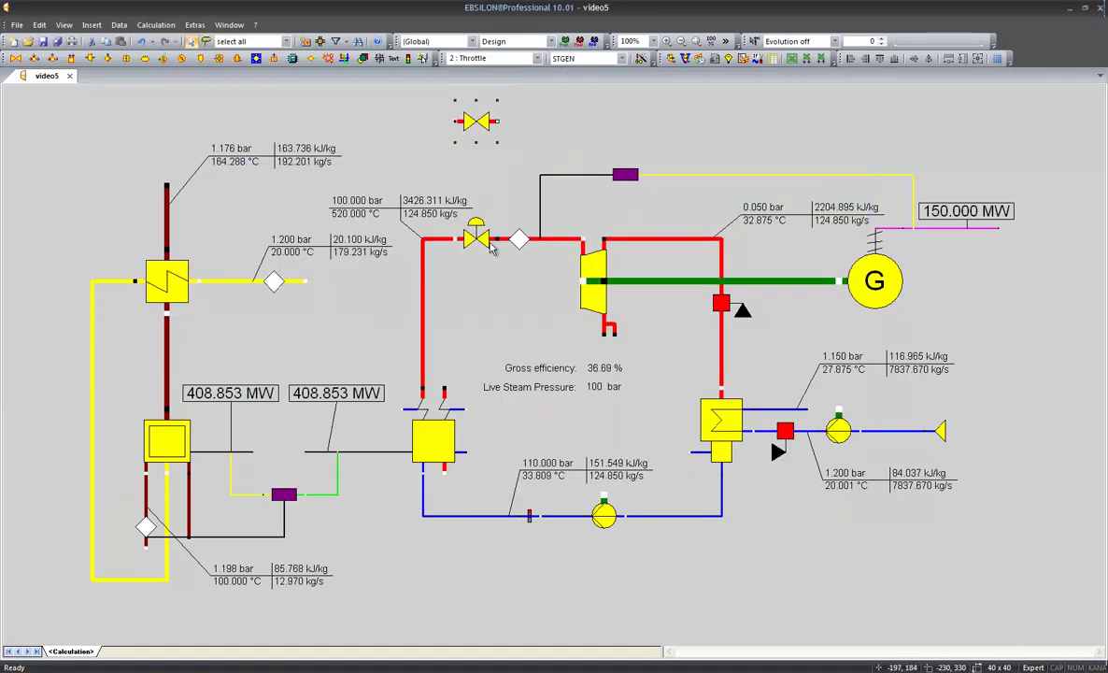
key(Delete)
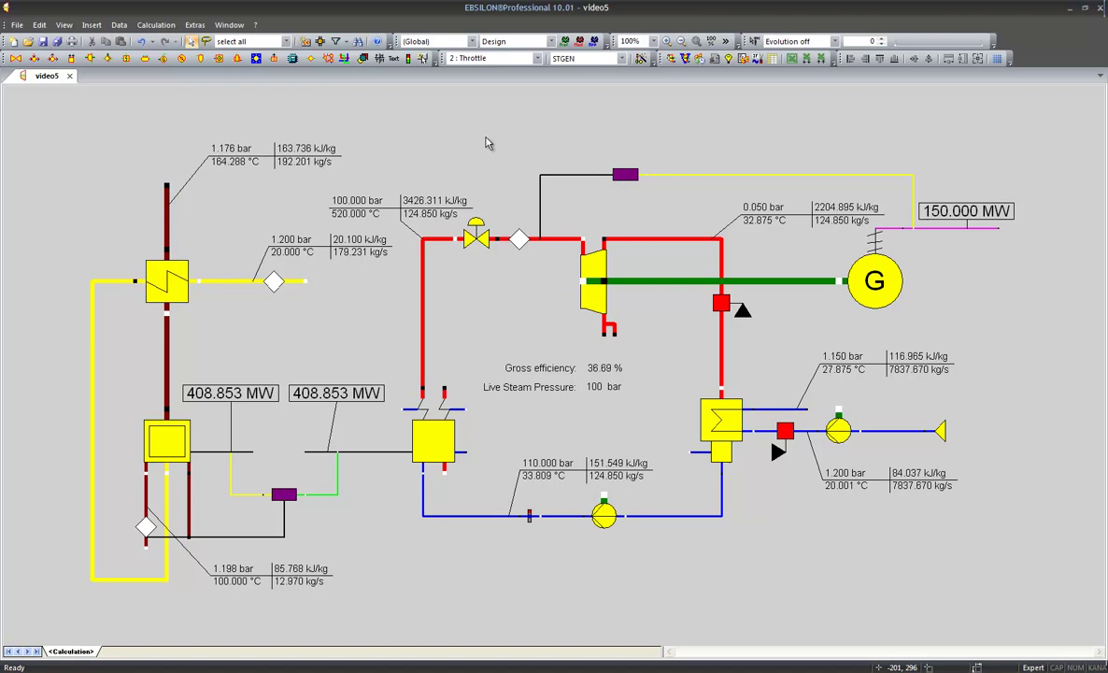
Enter sqrt(2) as the steam turbine's ADAPT polynomial in the Design profile.
double_click(595, 281)
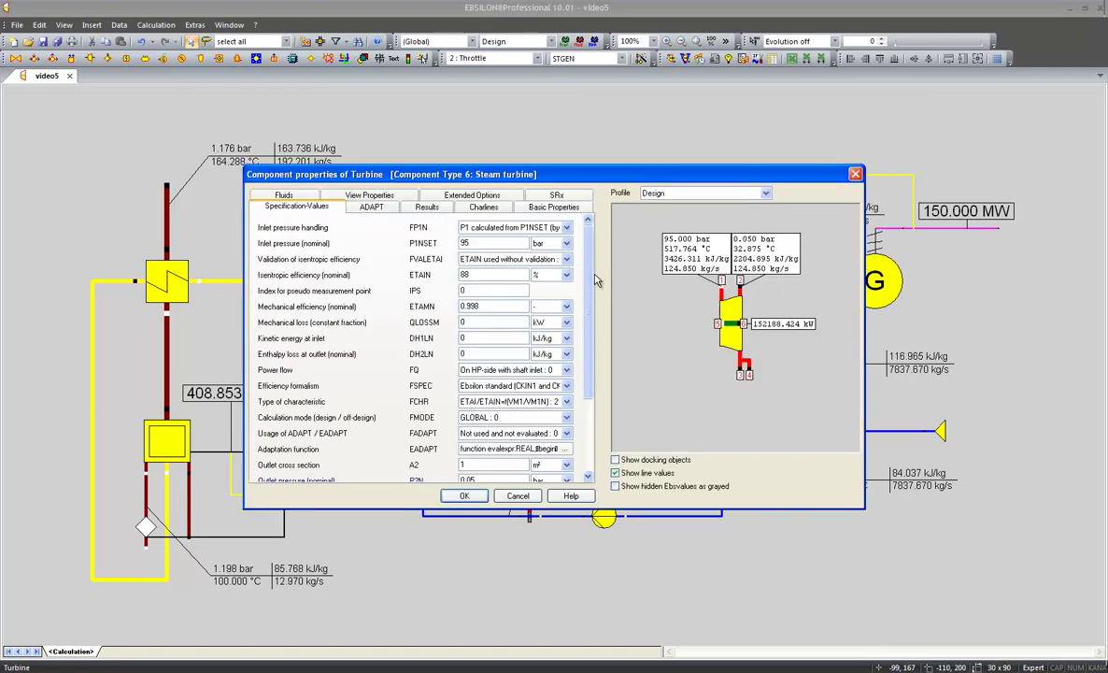
click(372, 208)
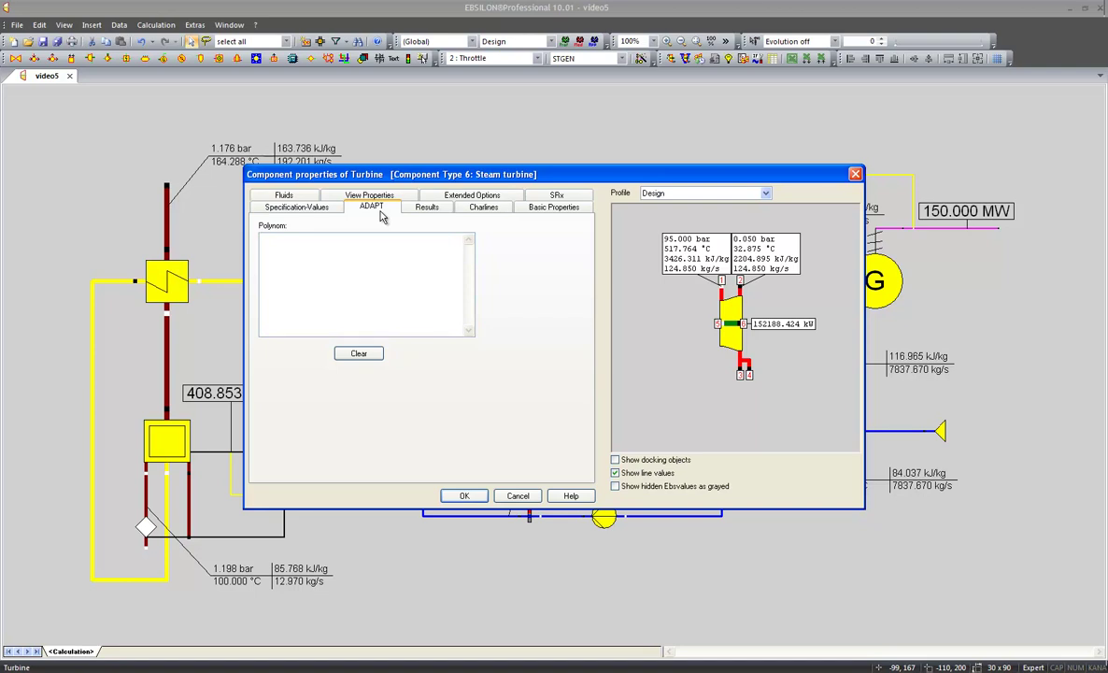
text(sqrt(2)
Set the turbine's usage of ADAPT / EADAPT (FADAPT) to ETAI=polynomial*ETAIN*charline : 1.
click(293, 215)
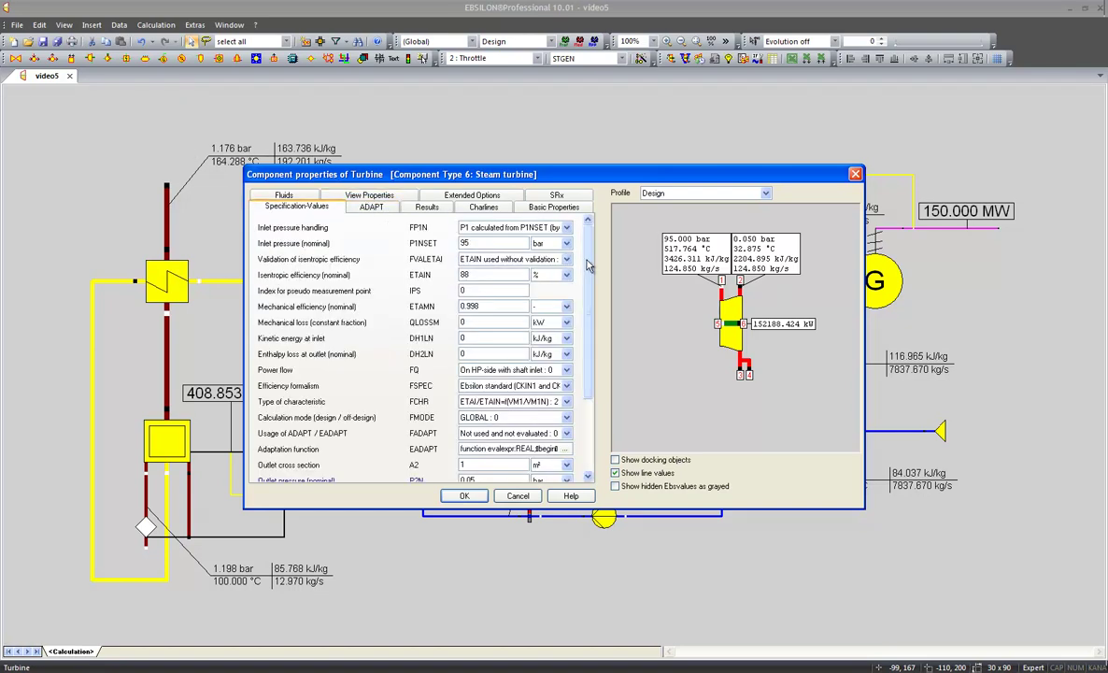
drag(588, 266, 583, 316)
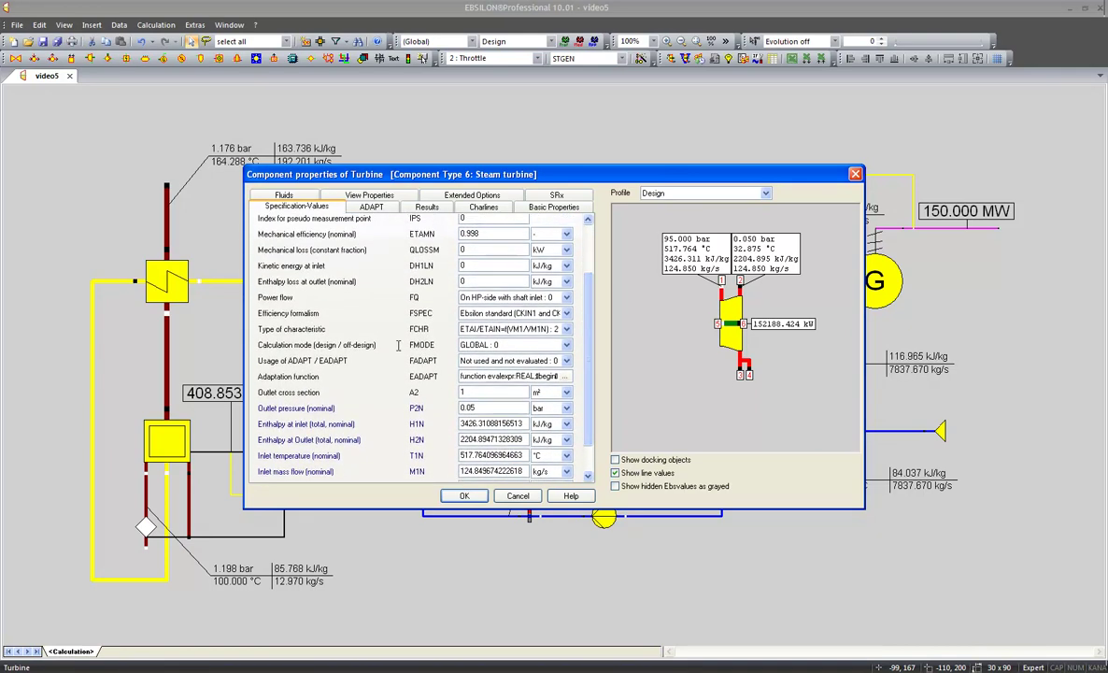
click(498, 365)
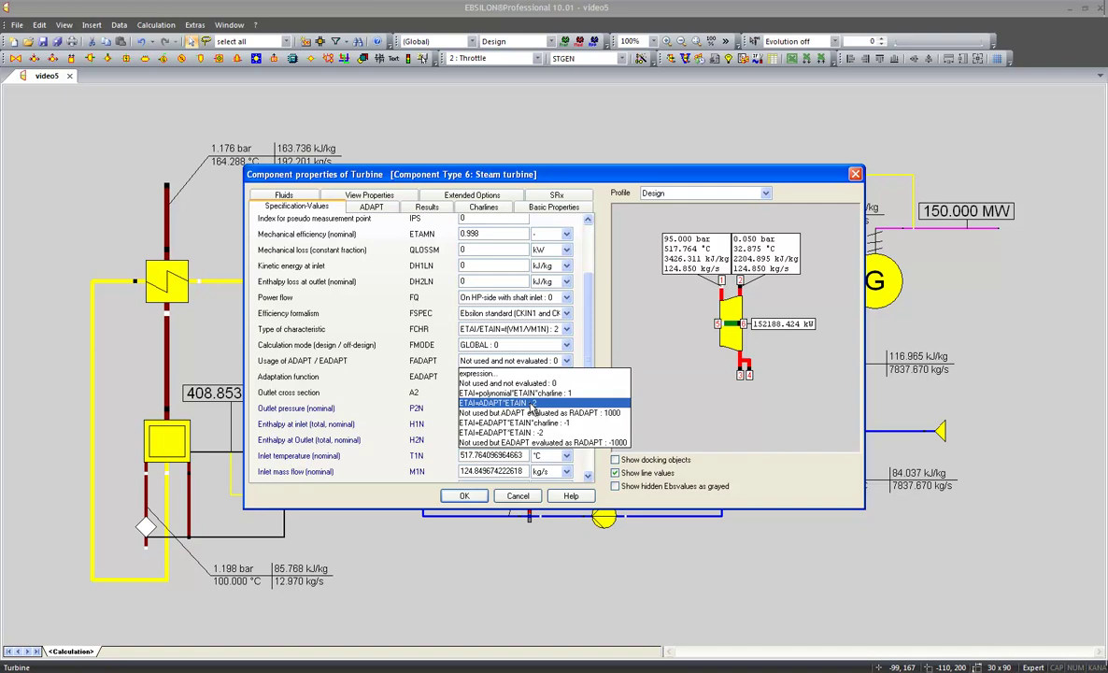
click(495, 392)
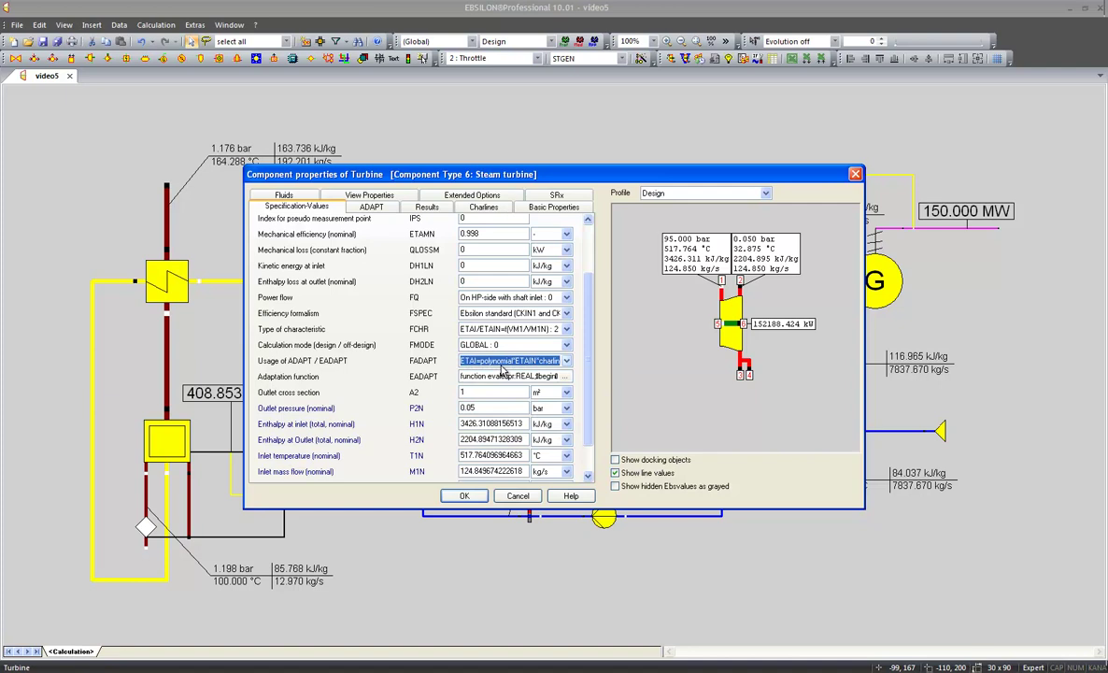
Change the turbine's ADAPT polynomial to sqrt(1) in the Design profile and apply the properties.
click(376, 209)
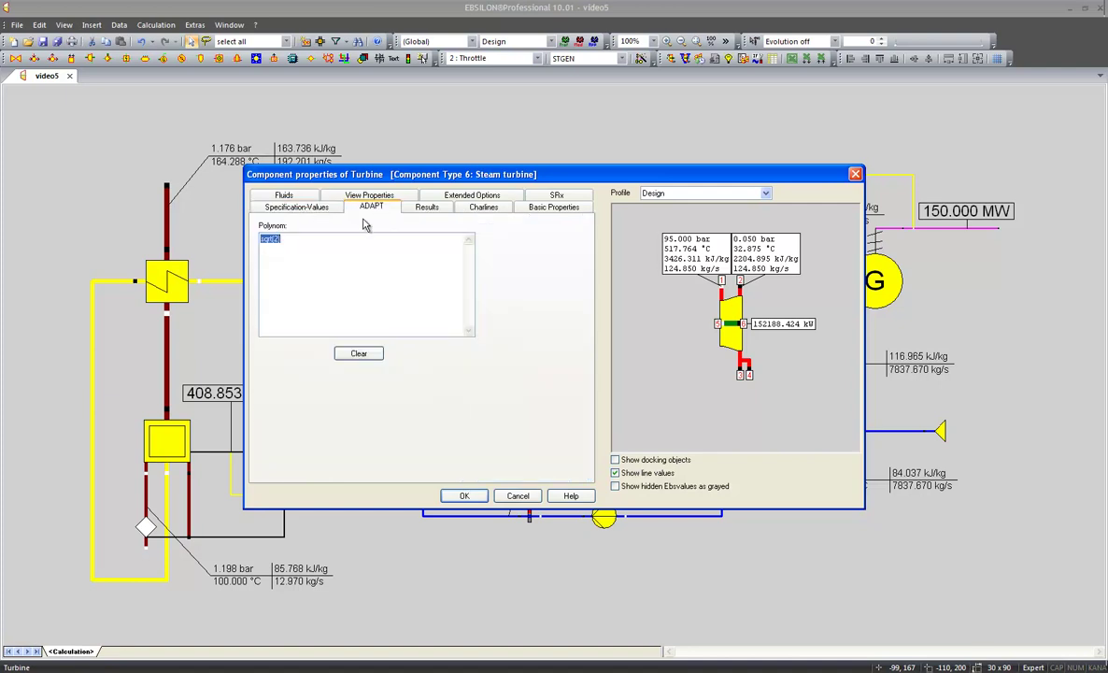
click(310, 240)
key(BackSpace)
key(BackSpace)
text(1))
click(464, 495)
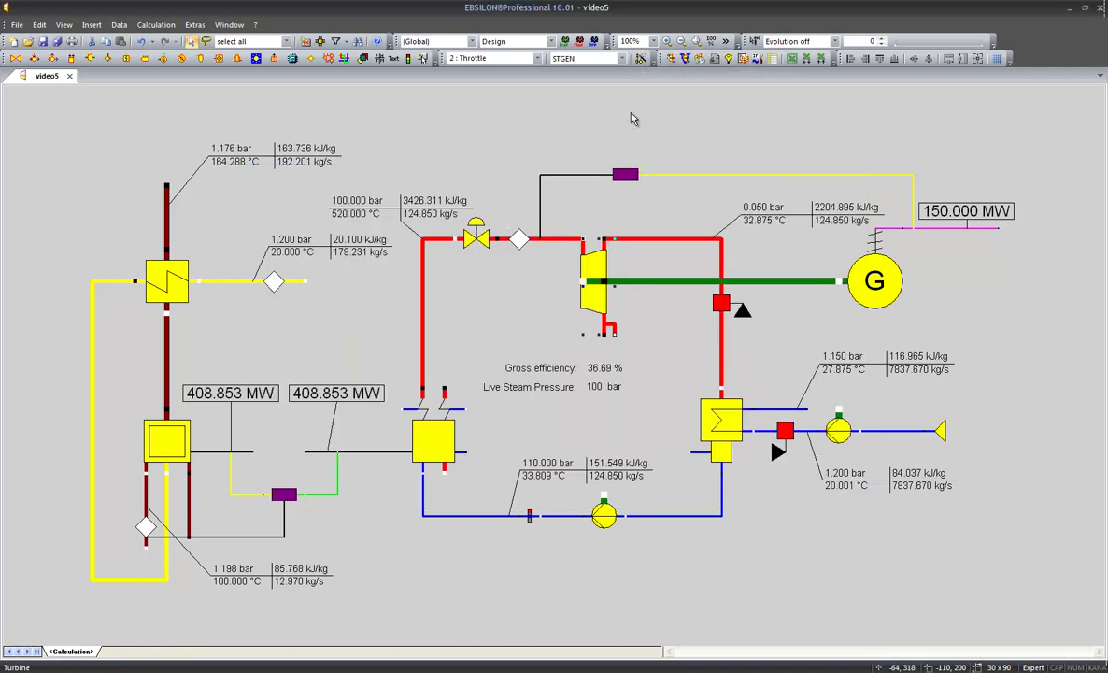
Activate the OD_100L profile and calculate it.
click(519, 41)
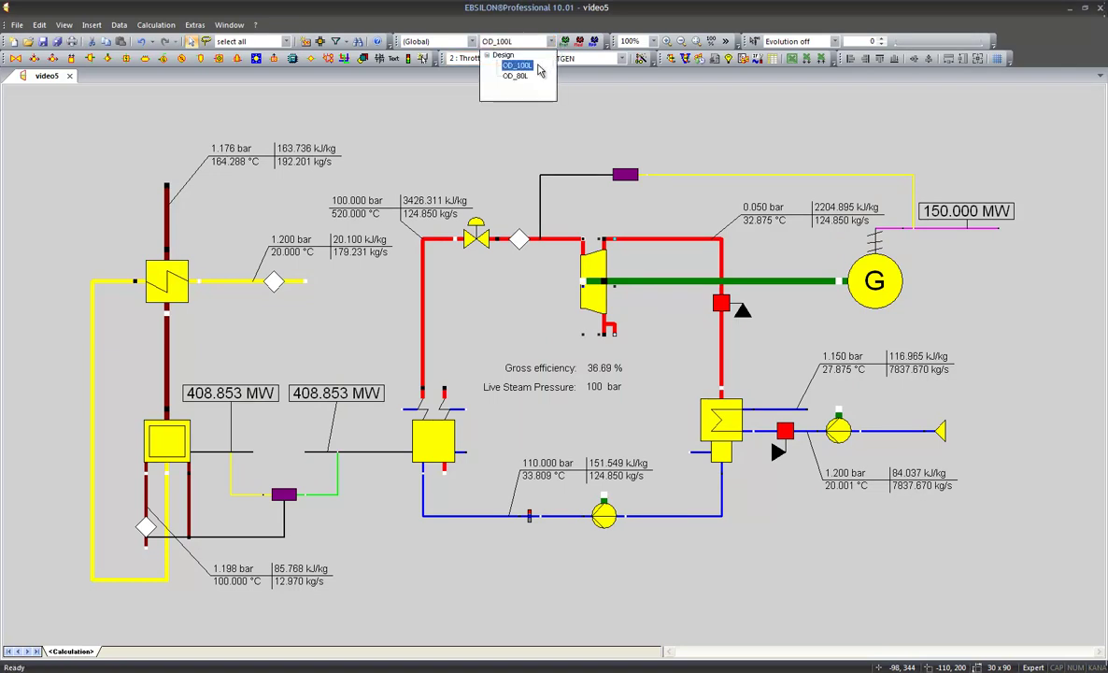
click(539, 68)
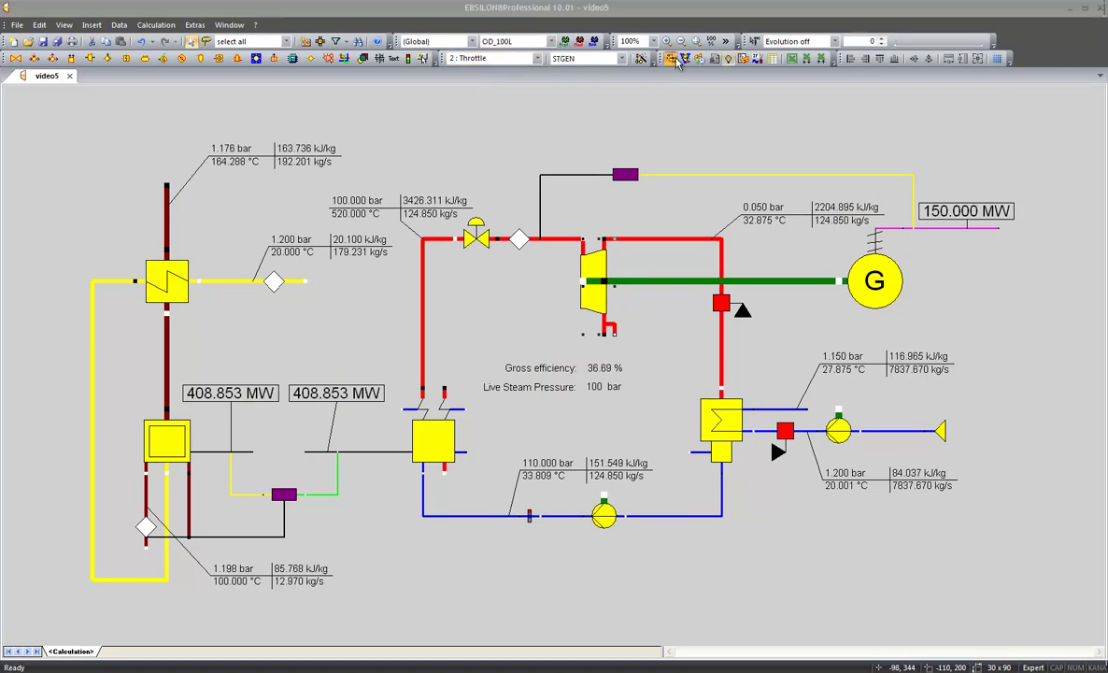
click(678, 59)
click(556, 361)
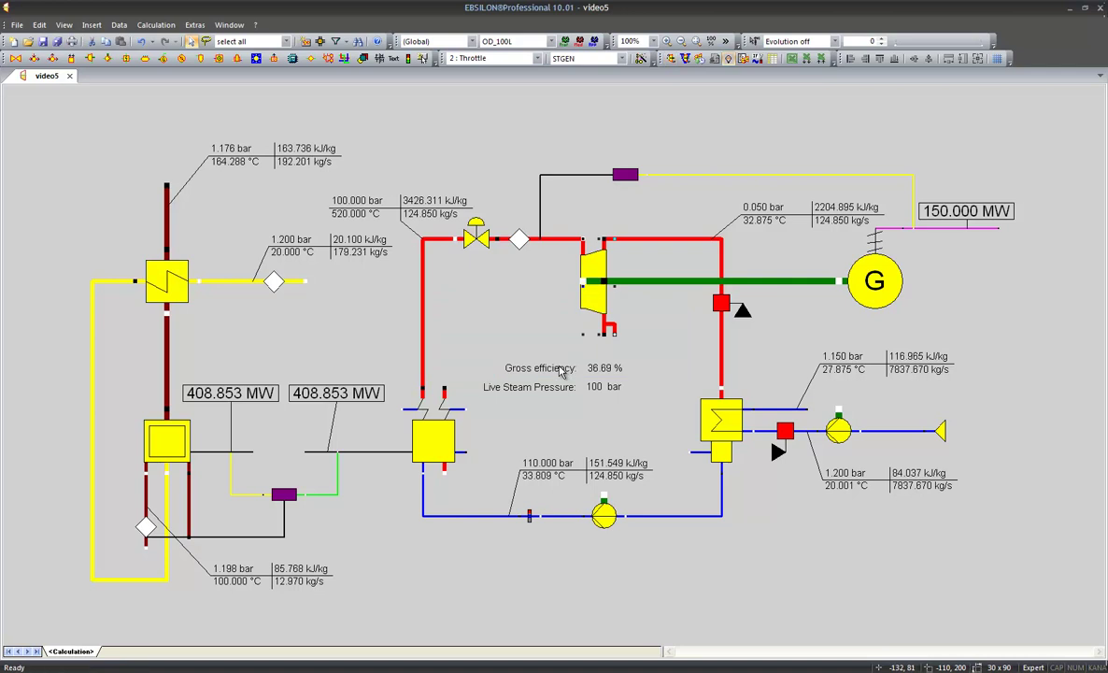
Set the turbine's ADAPT polynomial to sqrt(0.9) in the OD_100L profile and recalculate the model.
double_click(591, 316)
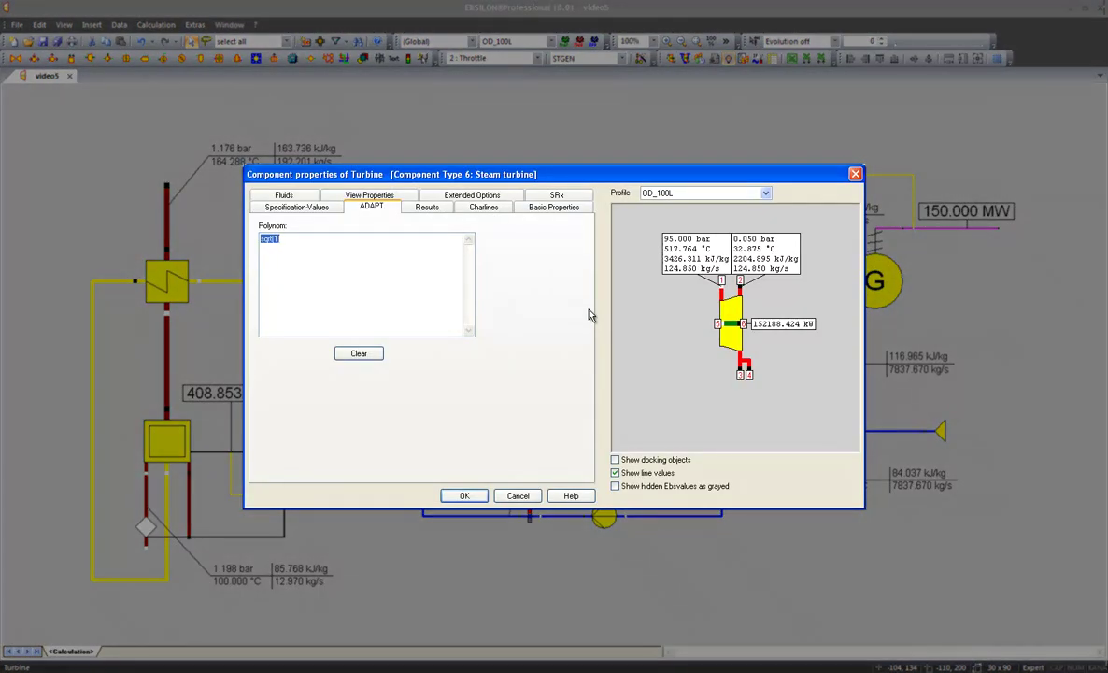
click(277, 244)
key(BackSpace)
text(0.9)
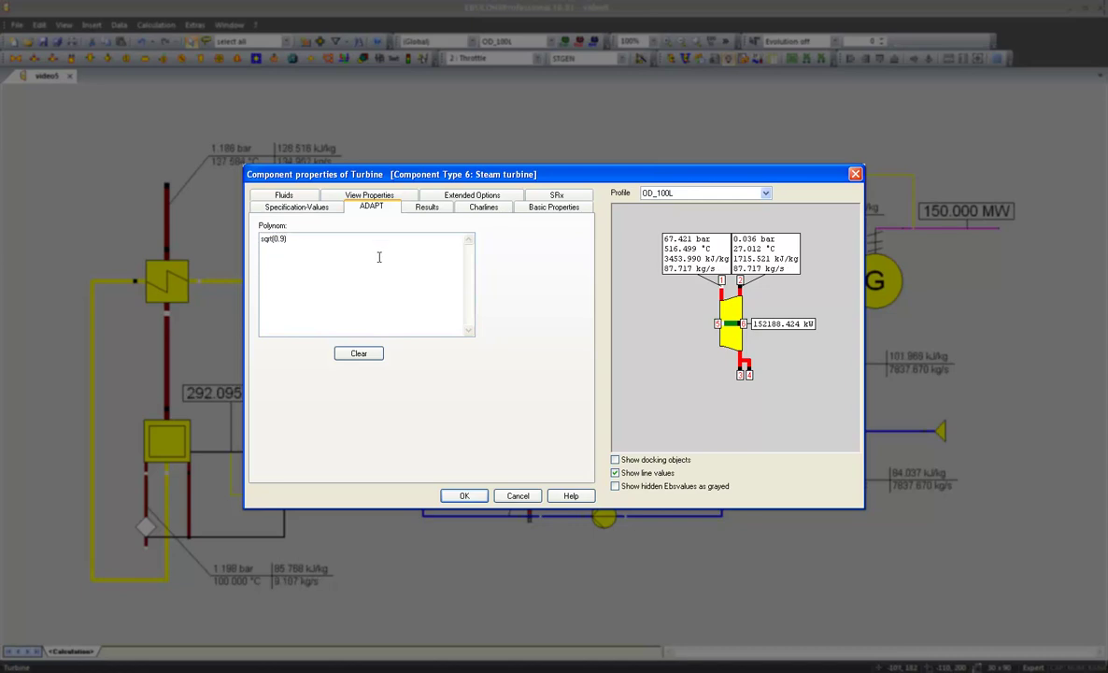
click(464, 496)
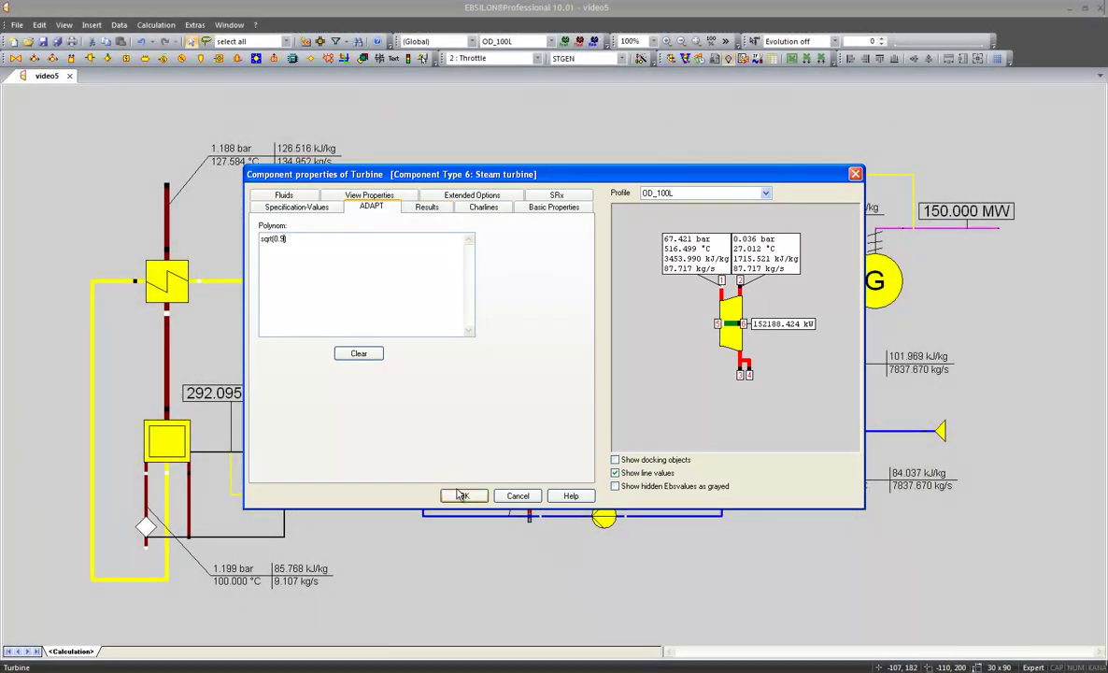
click(463, 496)
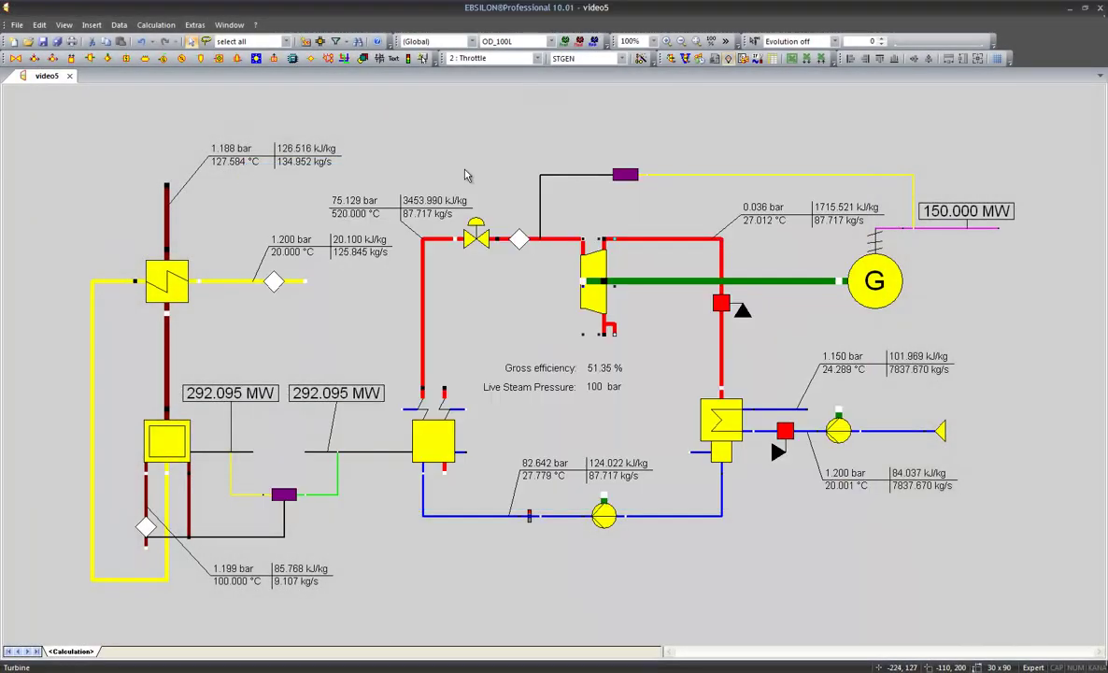
click(670, 59)
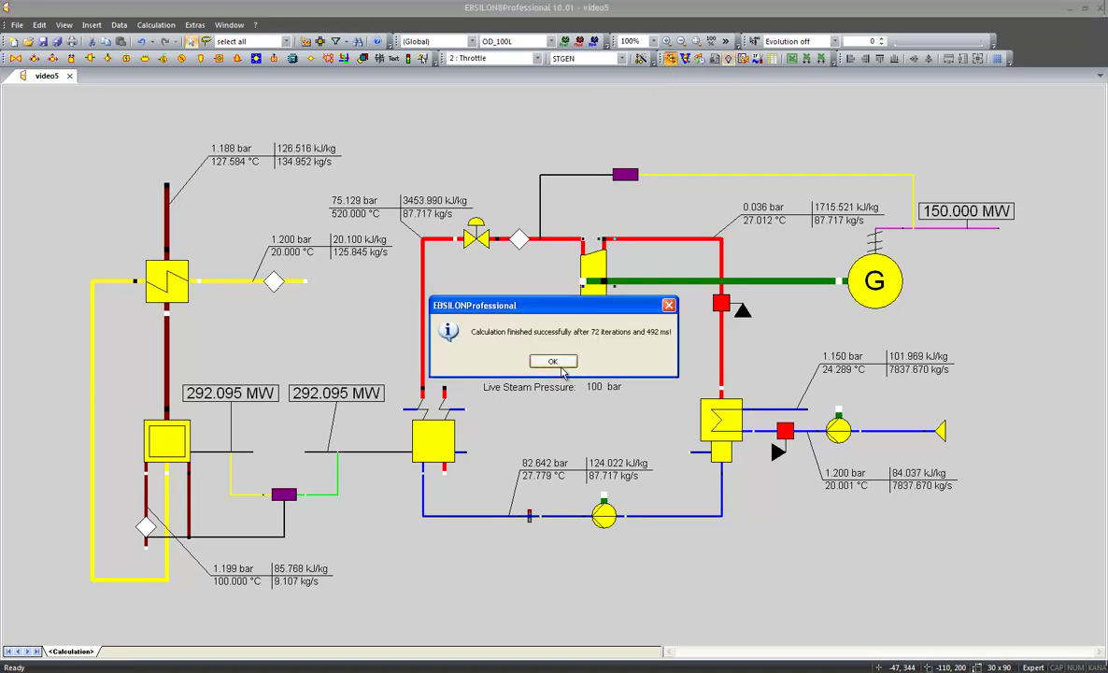
click(552, 360)
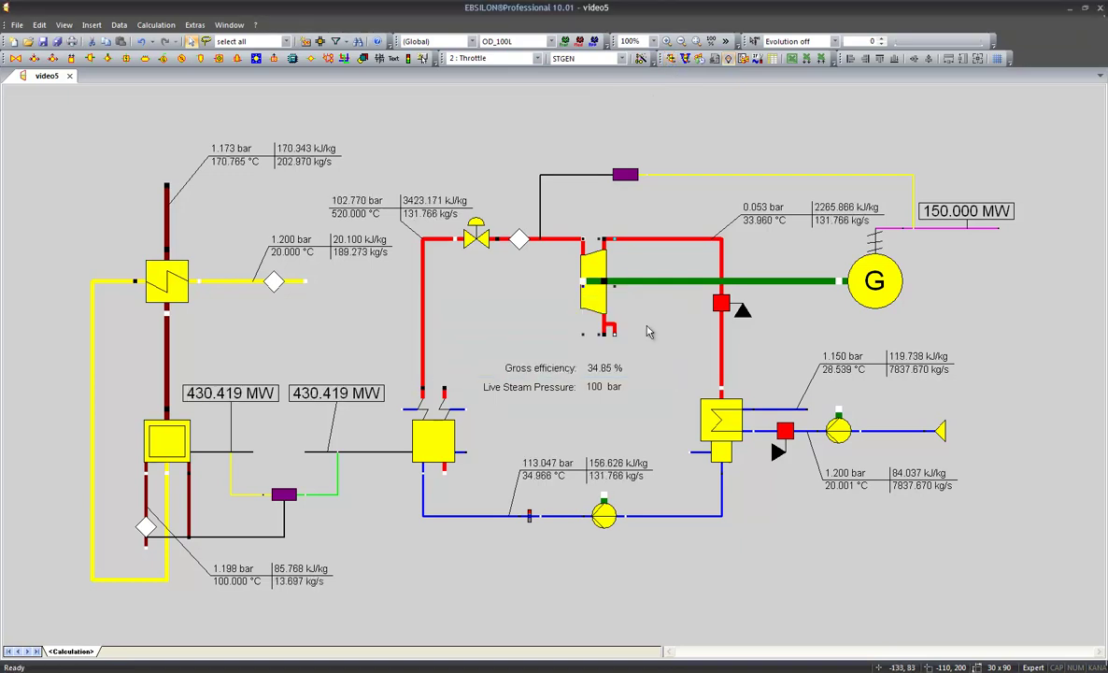
Check the turbine's resulting isentropic efficiency (ETAI) in OD_100L against its ADAPT polynomial.
double_click(628, 254)
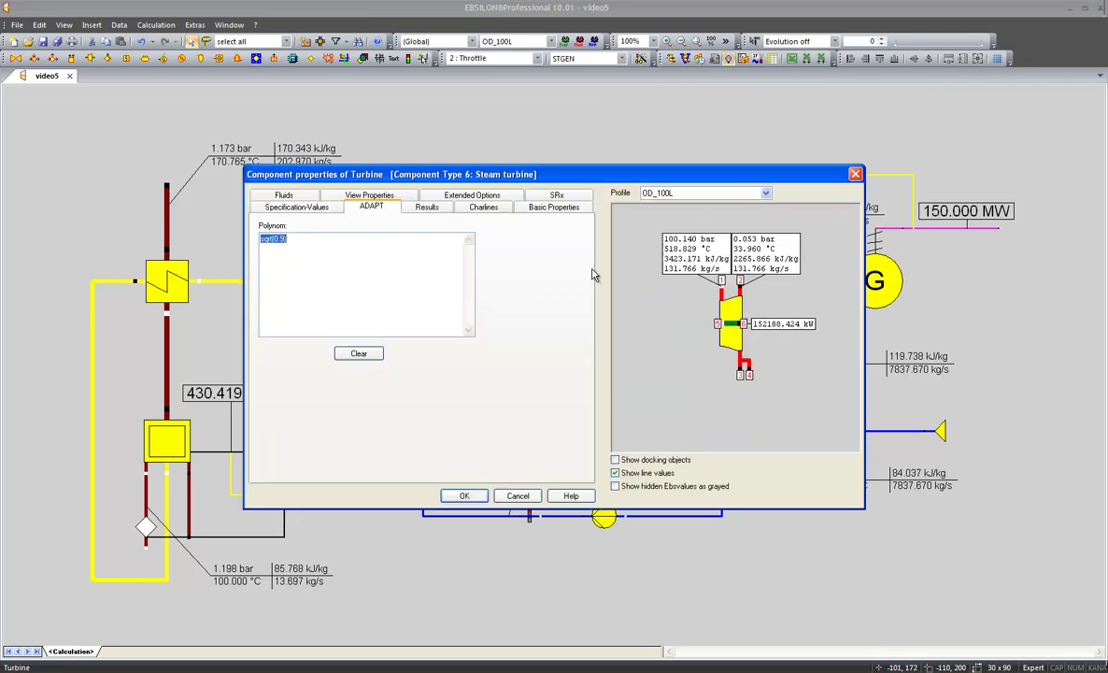
click(427, 206)
drag(482, 227, 387, 265)
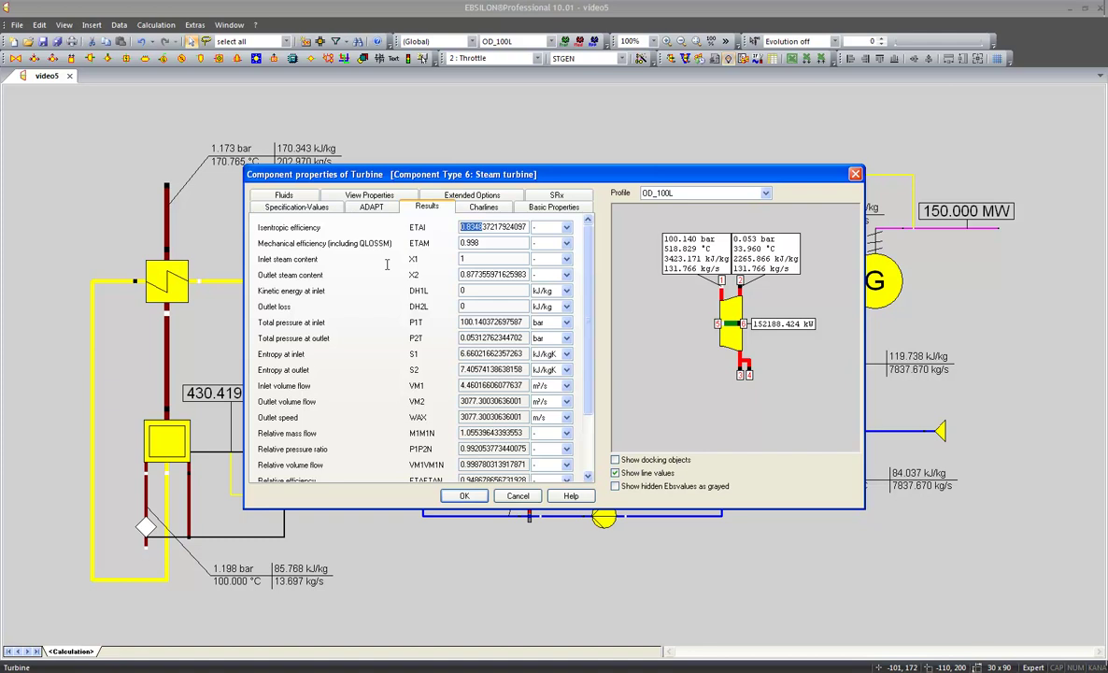
click(378, 209)
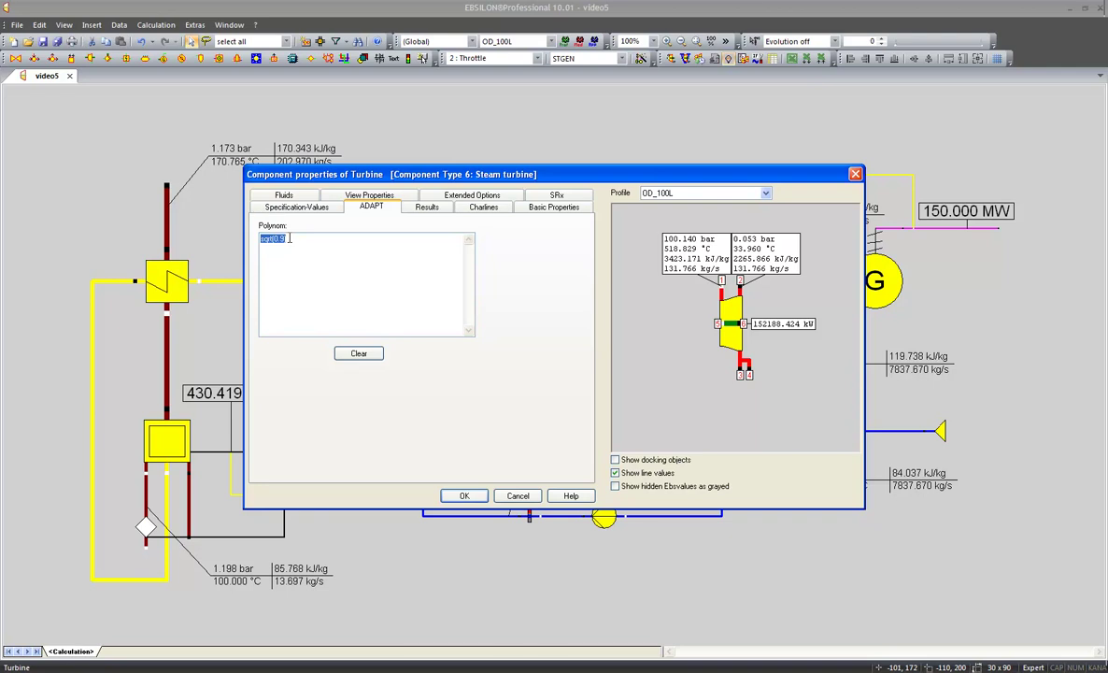
click(464, 495)
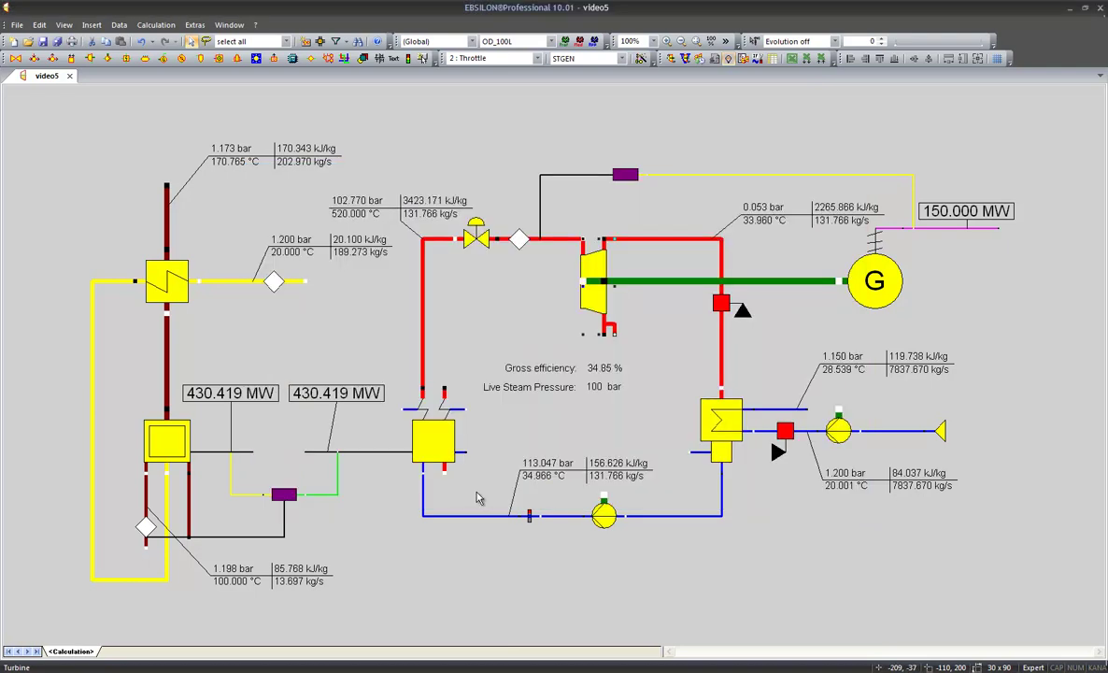